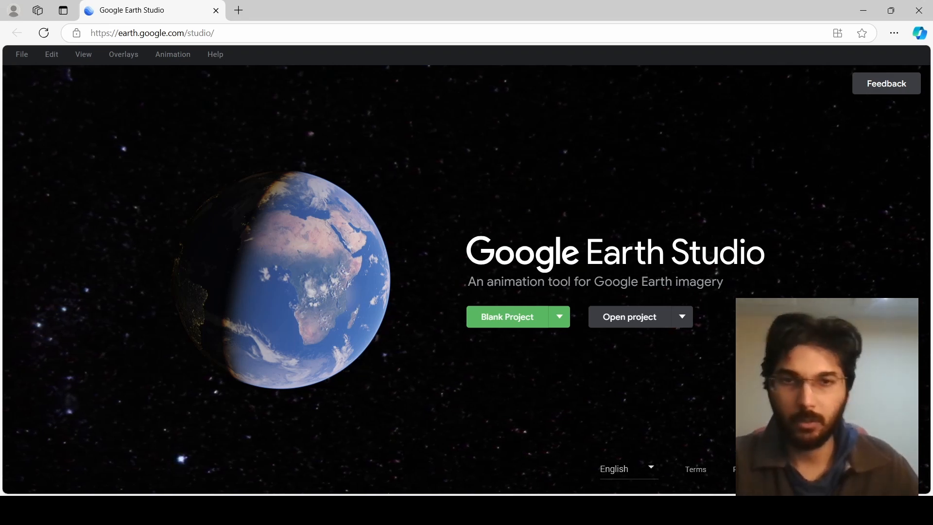
Create a blank 1920 × 1080 project on Earth with a 450-frame duration and a frame rate of 24
click(507, 317)
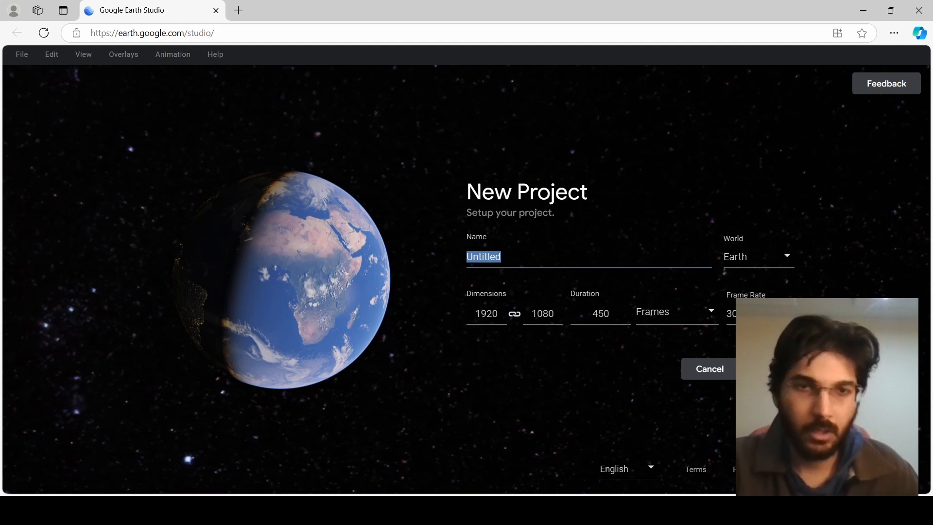
click(758, 256)
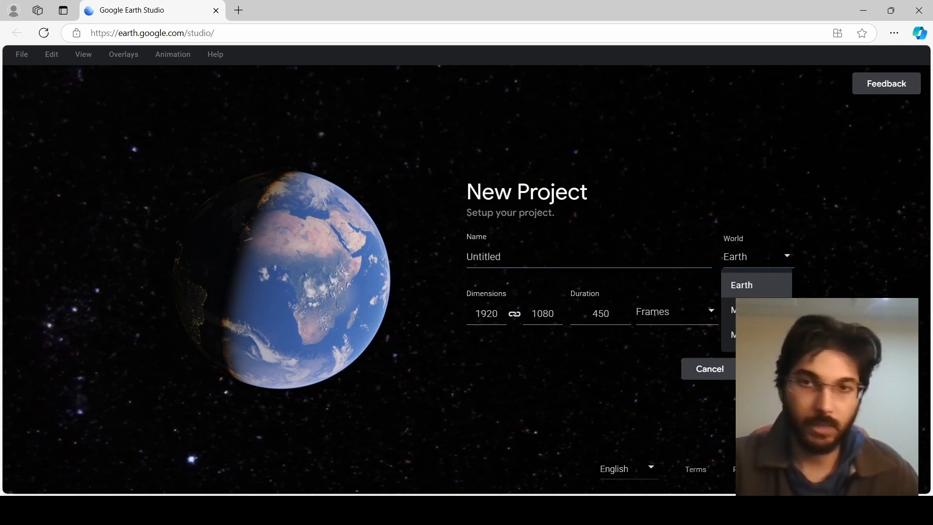
click(756, 285)
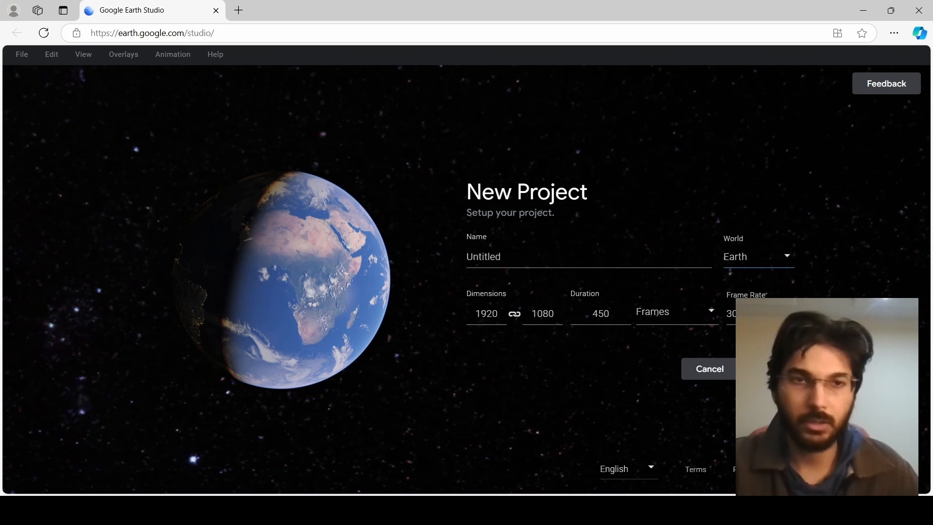
click(756, 314)
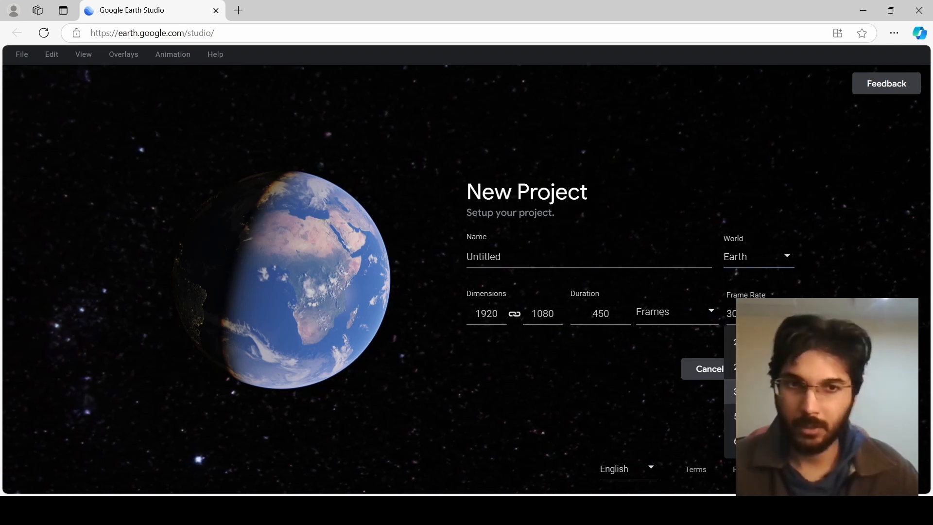
click(758, 342)
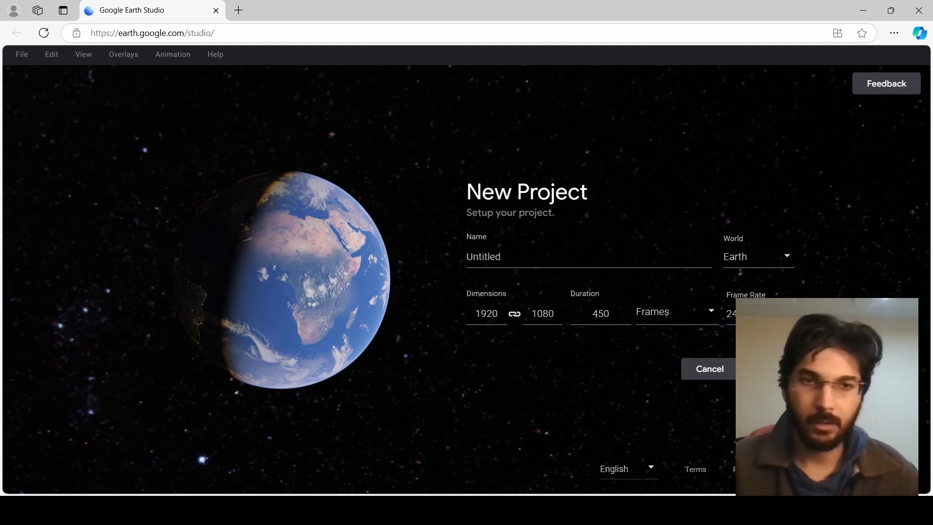
click(768, 369)
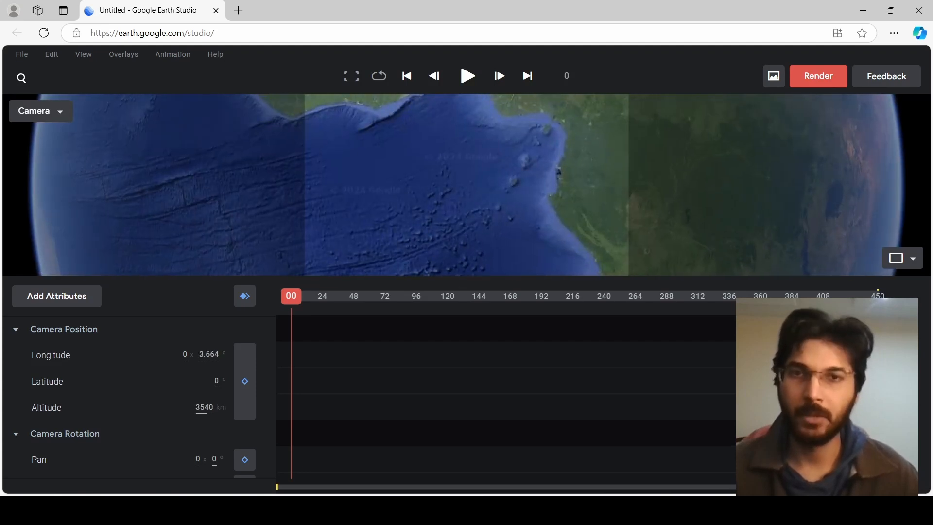
Pull the camera back to an altitude of about 10657 km and examine the West African area in the Top view
scroll(467, 185, down, 3)
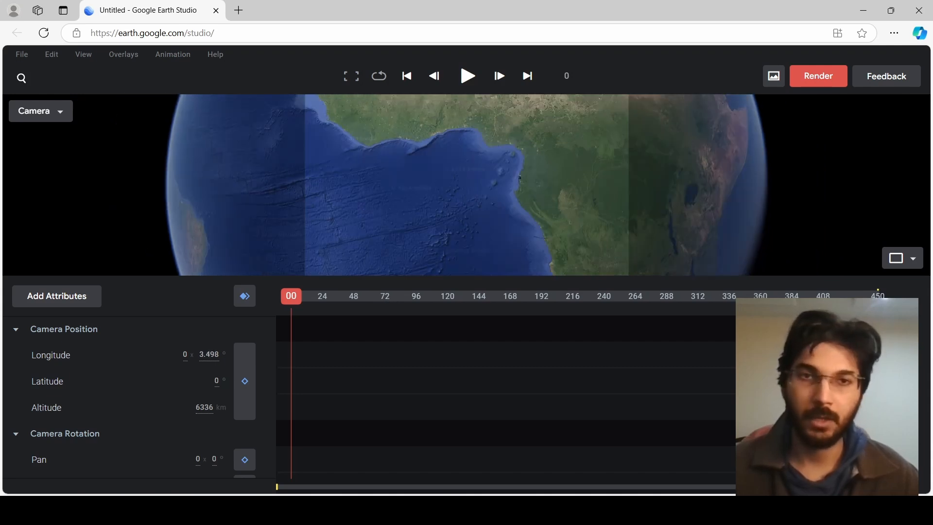
scroll(466, 184, down, 3)
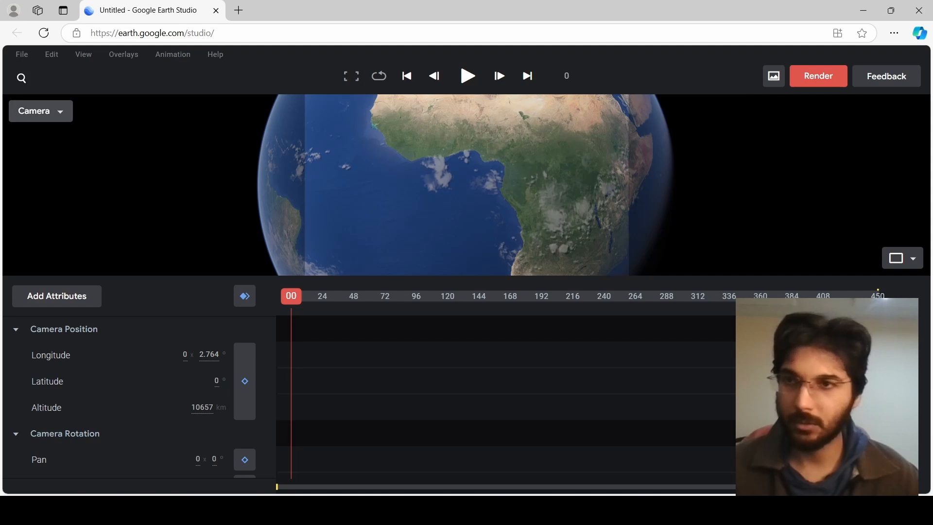
click(41, 111)
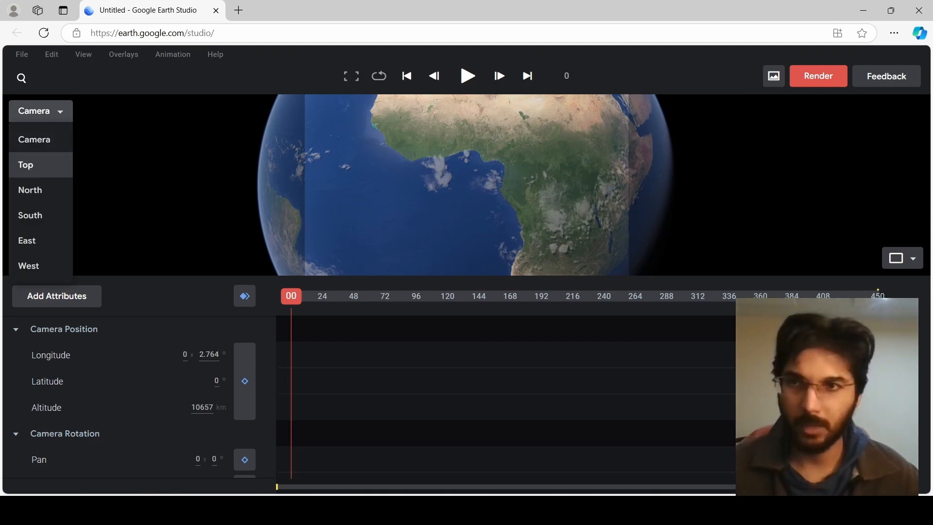
click(27, 165)
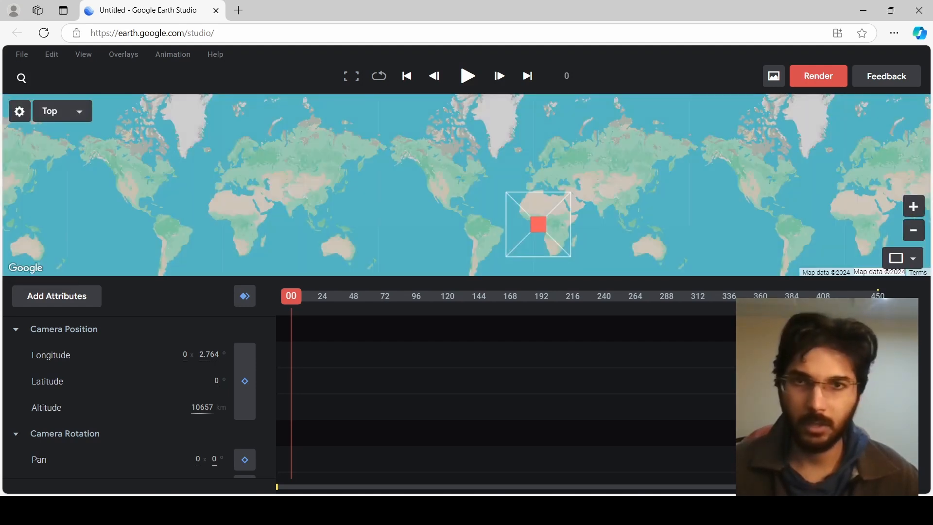
scroll(497, 218, up, 4)
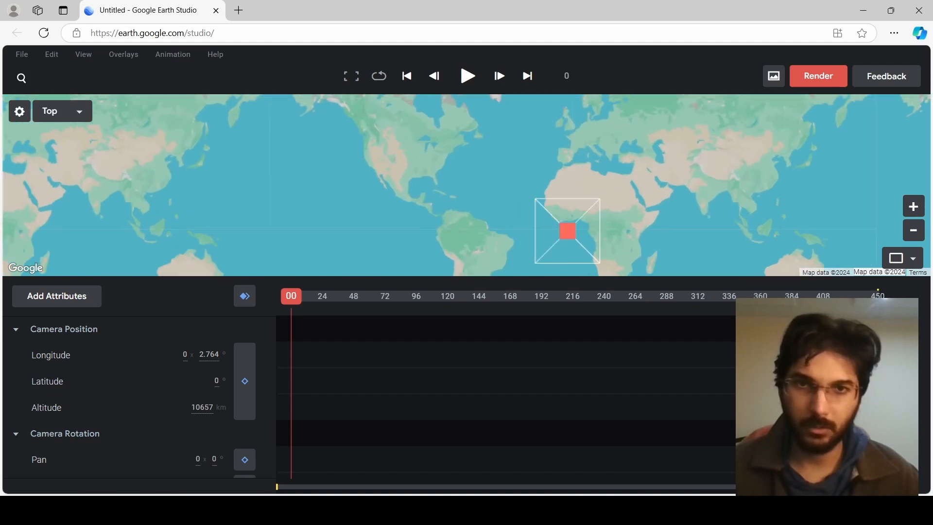
drag(729, 146, 137, 219)
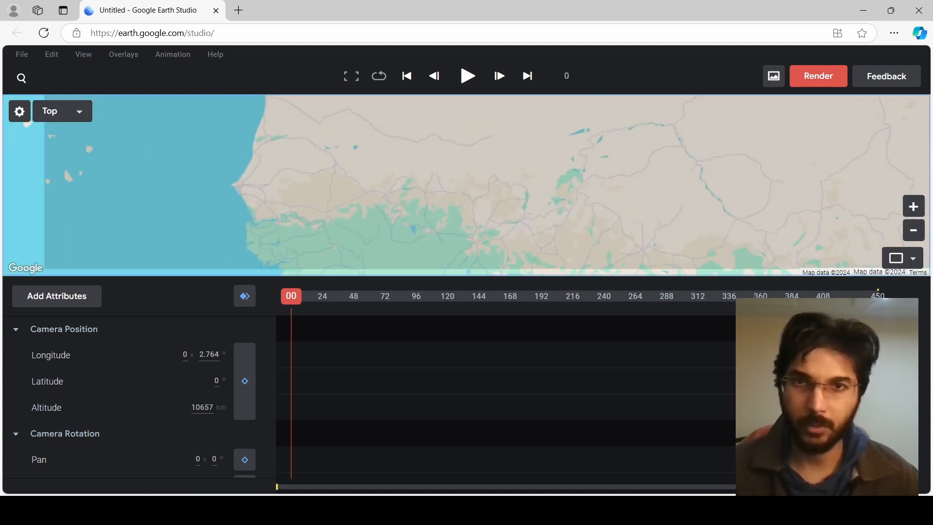
View the camera from the North and West views, and return to the Camera view closer to the West African coast
click(63, 110)
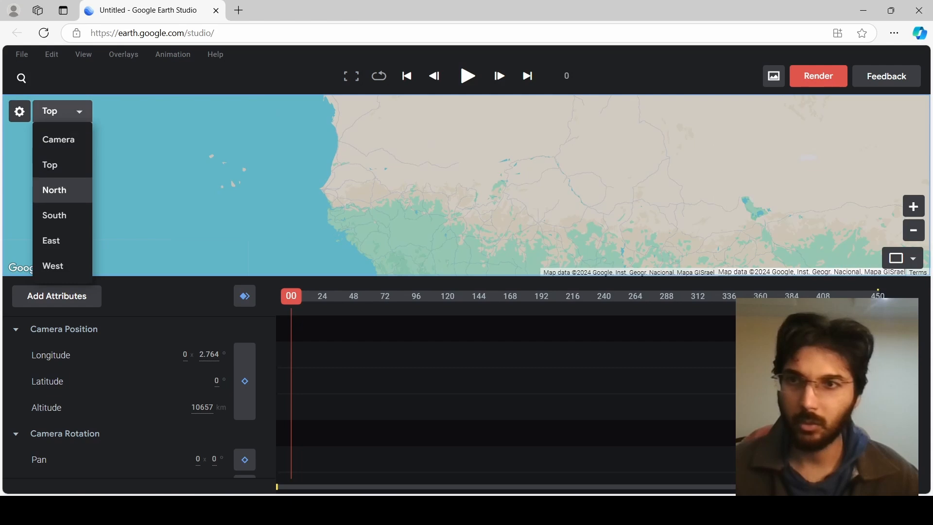
click(54, 190)
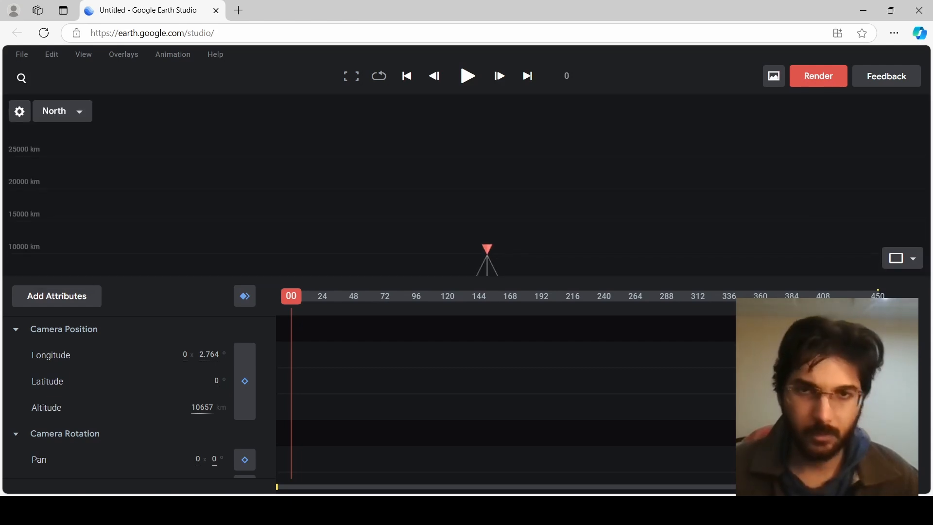
click(62, 111)
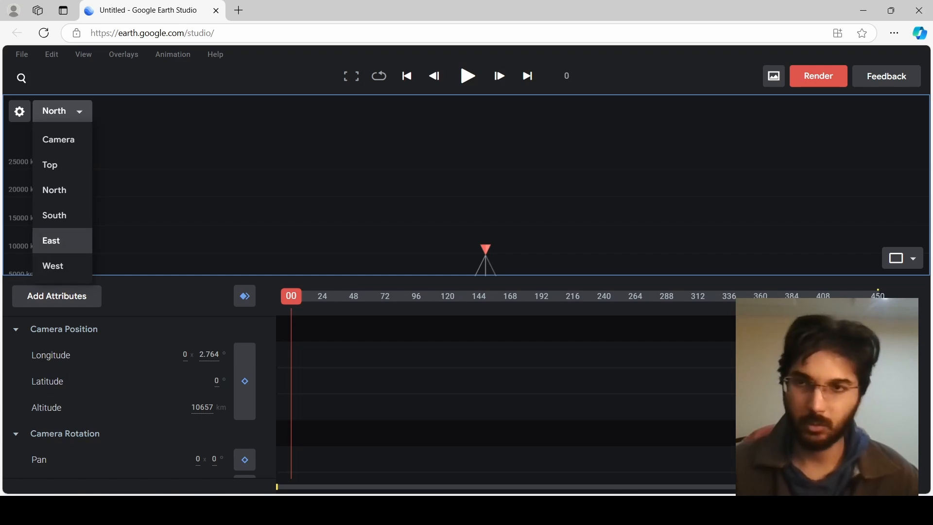
click(62, 265)
click(62, 110)
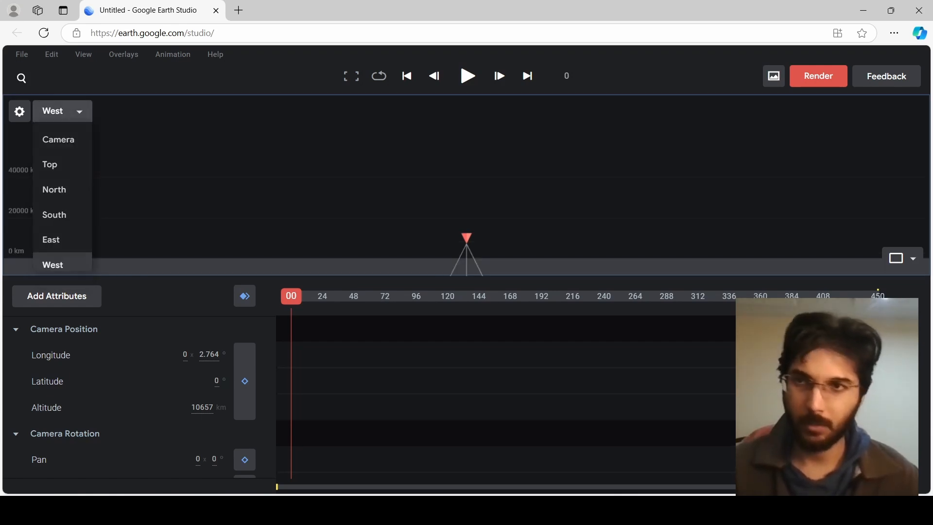
click(58, 140)
scroll(462, 144, up, 5)
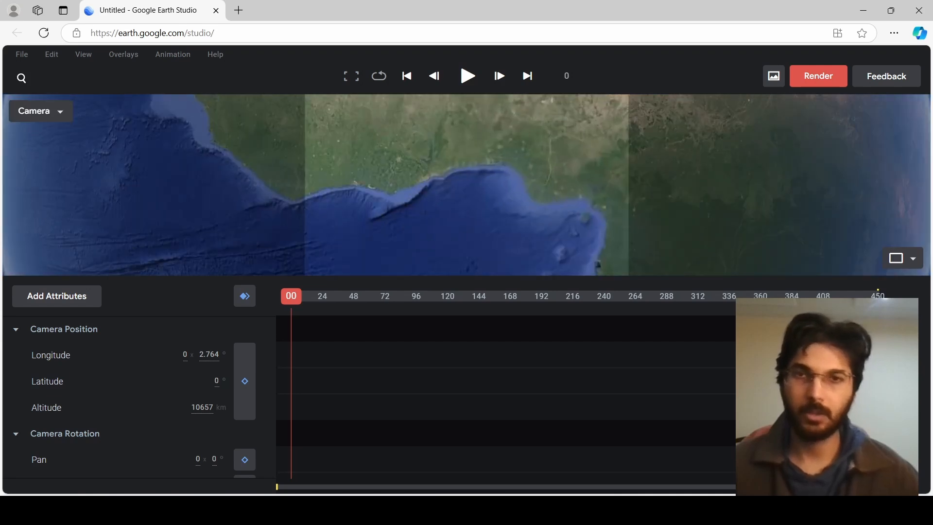
scroll(462, 145, down, 1)
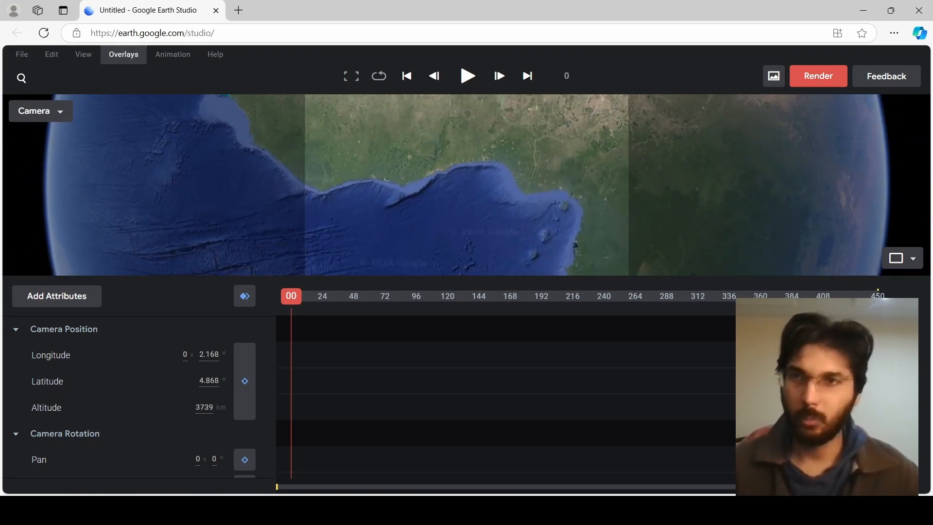
click(83, 54)
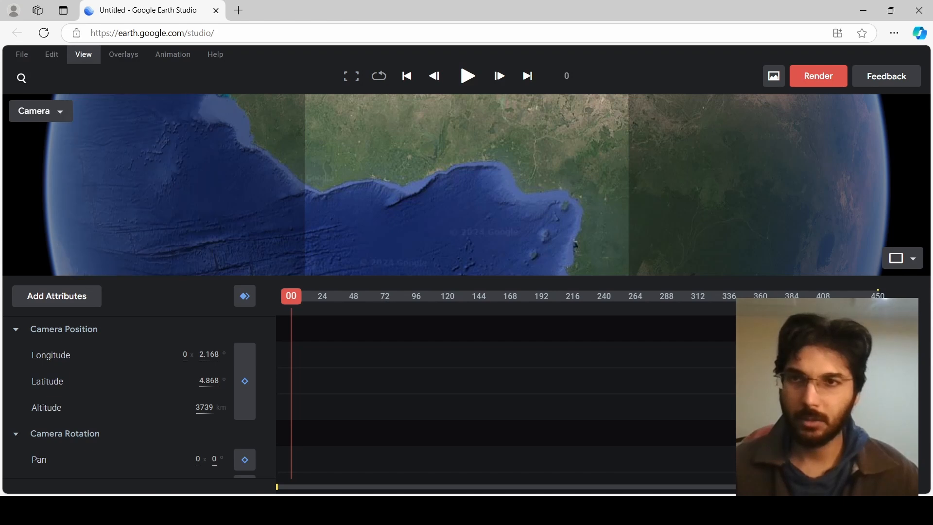
mouse_move(215, 54)
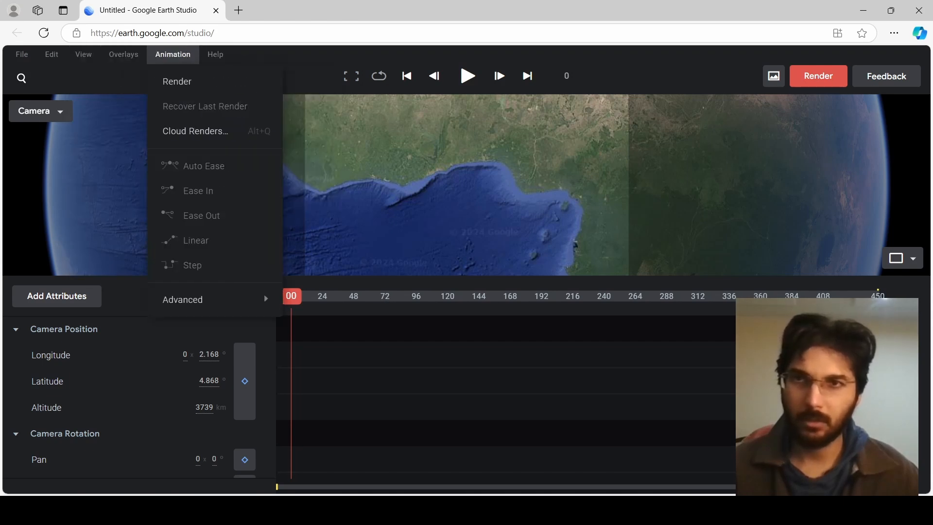
click(173, 54)
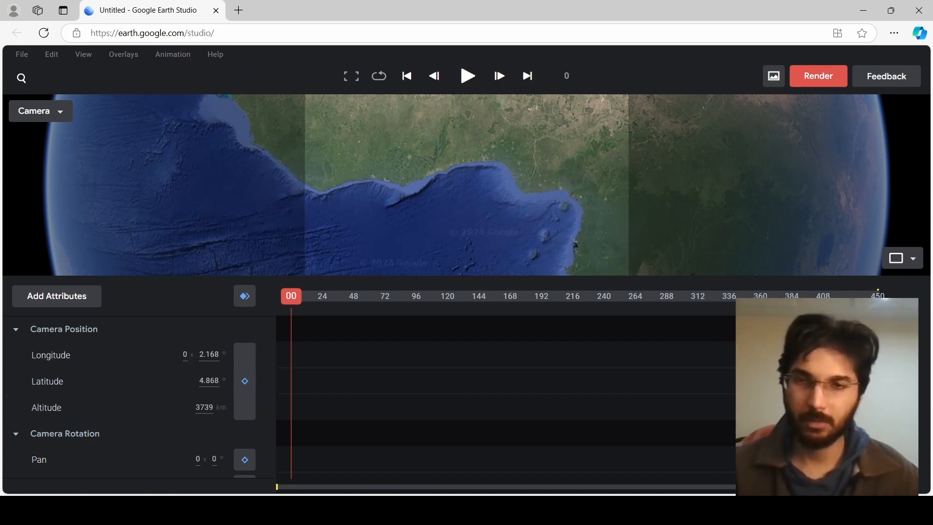
mouse_move(291, 296)
mouse_down()
mouse_move(356, 296)
mouse_move(290, 295)
mouse_up()
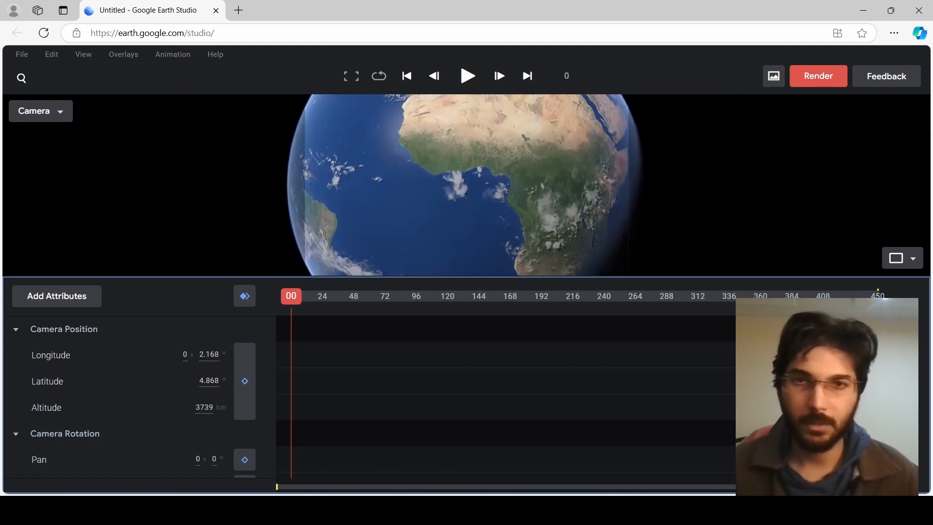
Frame the eastern United States from an altitude of about 5520 km and keyframe all camera attributes at frame 0
drag(534, 180, 437, 194)
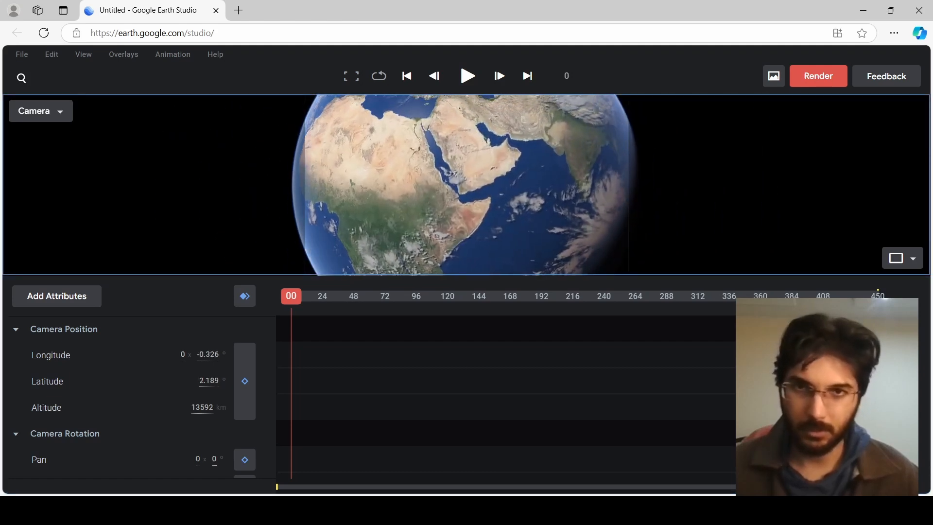
drag(427, 146, 527, 223)
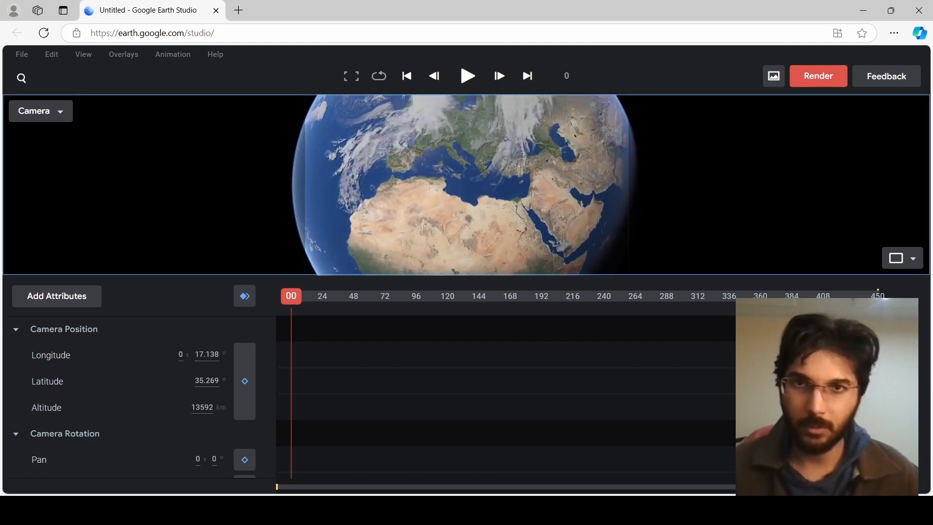
drag(350, 195, 597, 196)
drag(394, 208, 479, 207)
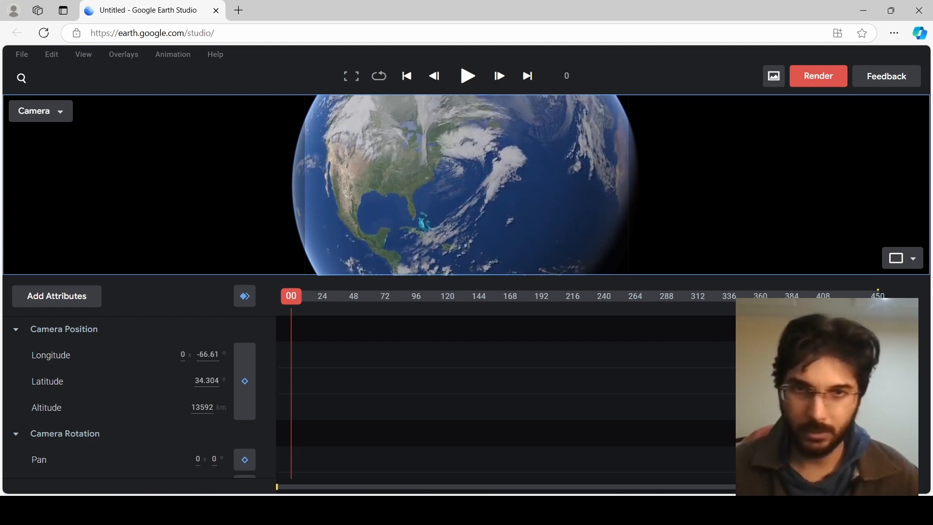
drag(549, 209, 311, 184)
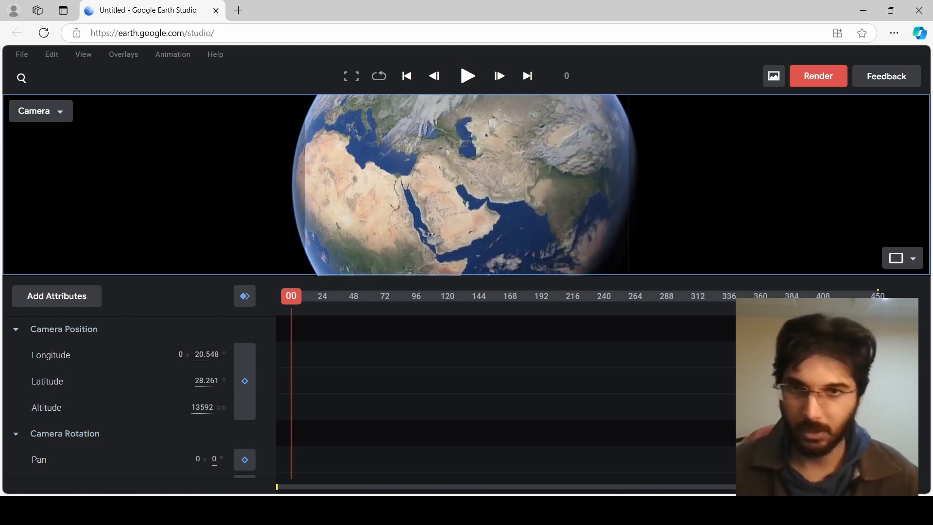
drag(370, 194, 593, 194)
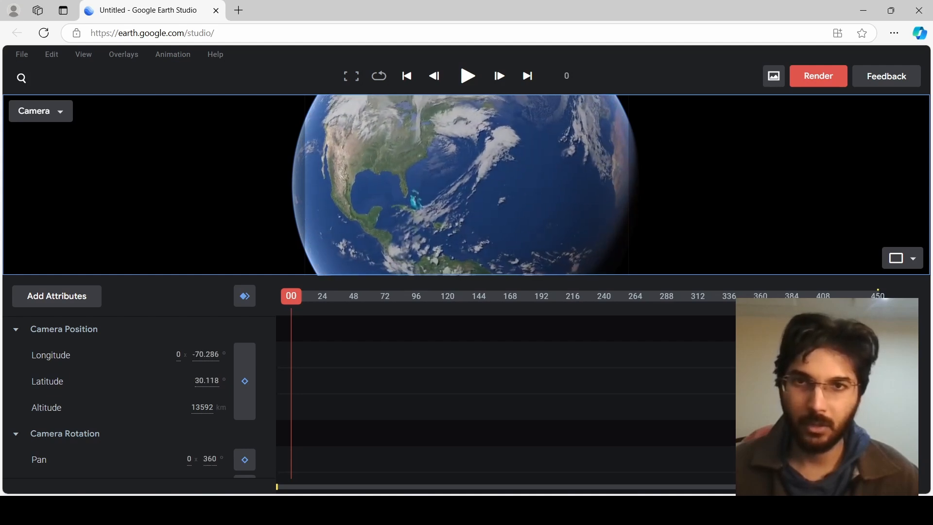
scroll(415, 167, up, 3)
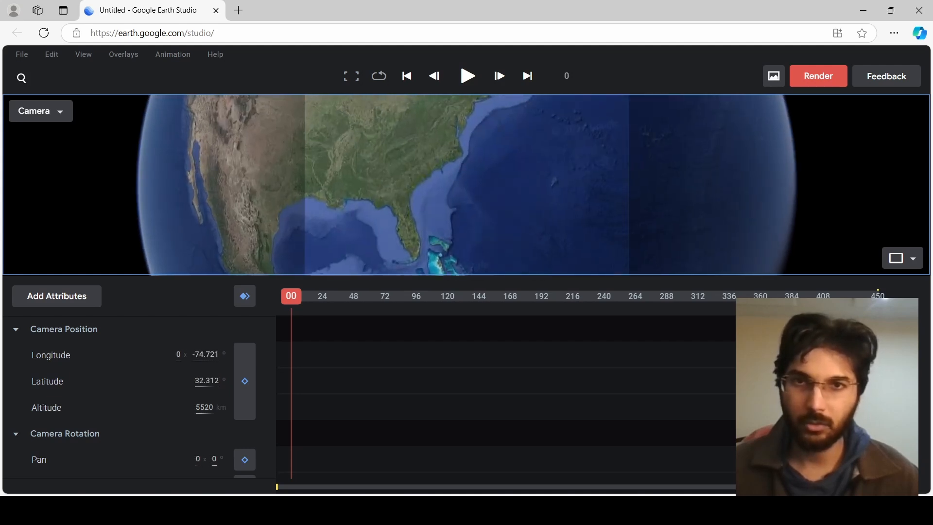
drag(466, 174, 449, 220)
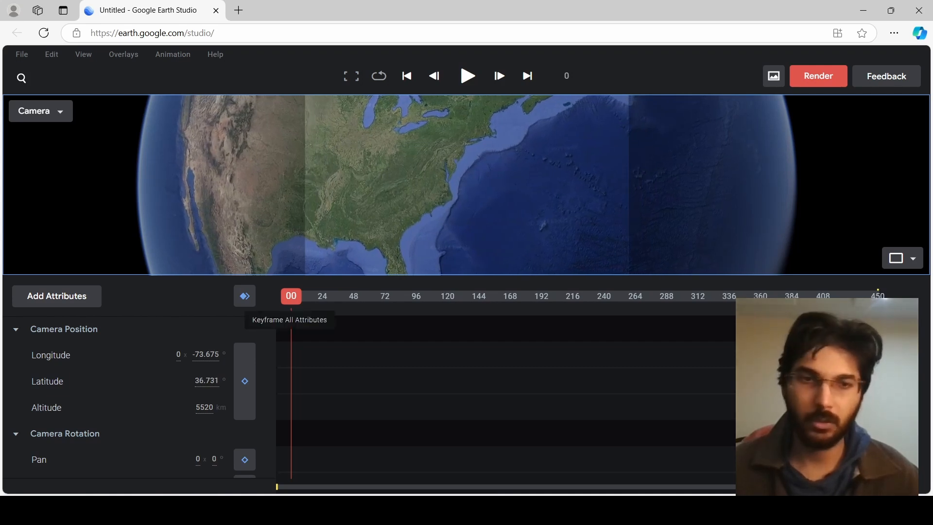
click(244, 296)
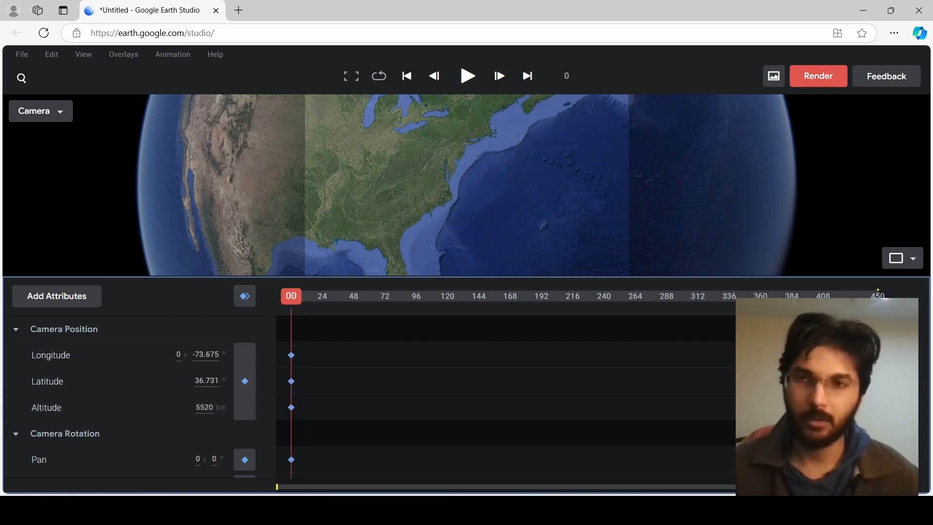
At frame 30, pull the camera back to an altitude of about 9548 km and keyframe all attributes
scroll(122, 369, down, 1)
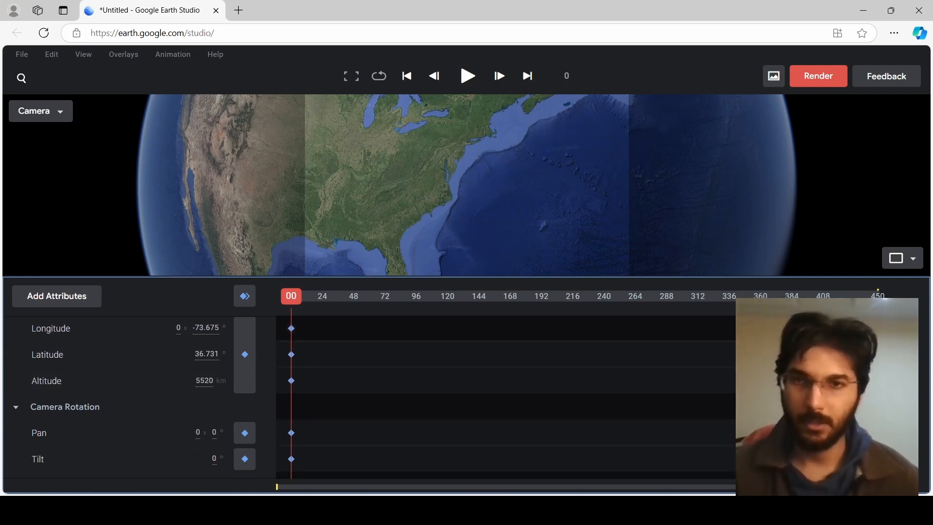
drag(291, 296, 330, 295)
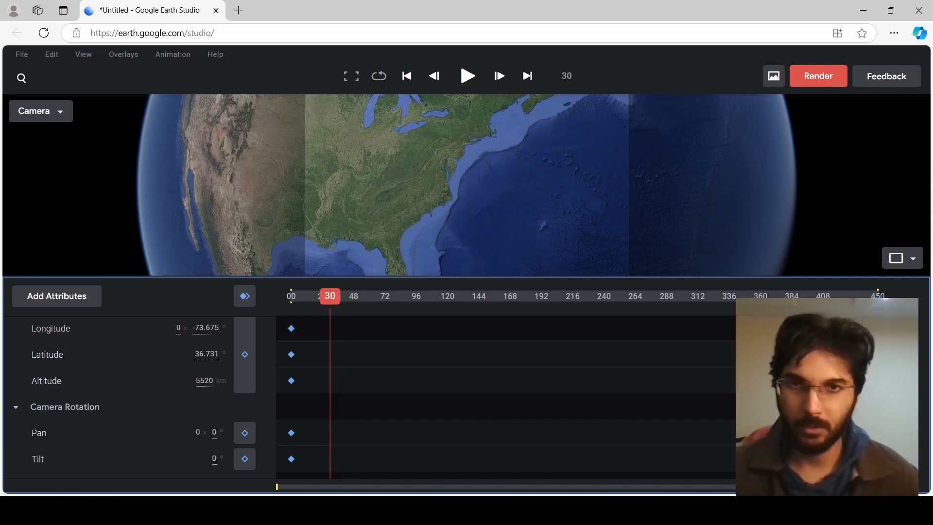
scroll(466, 185, down, 5)
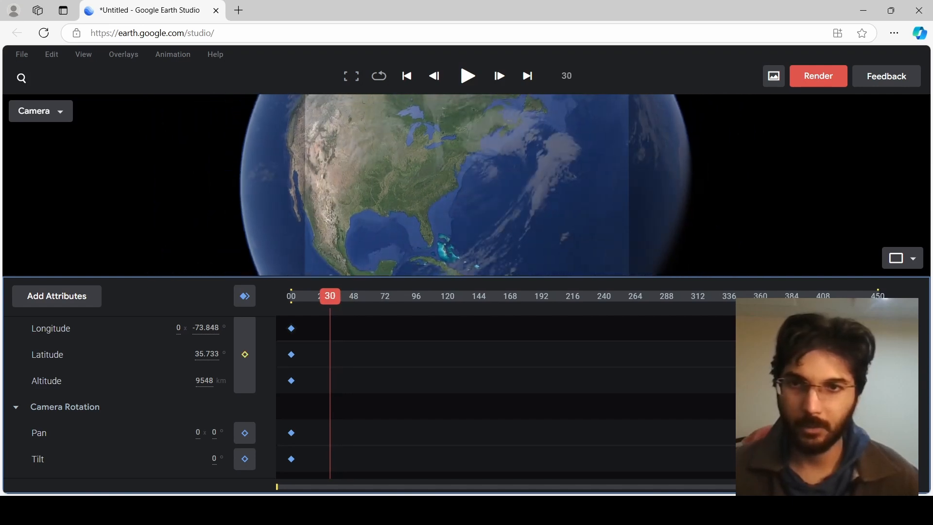
click(245, 296)
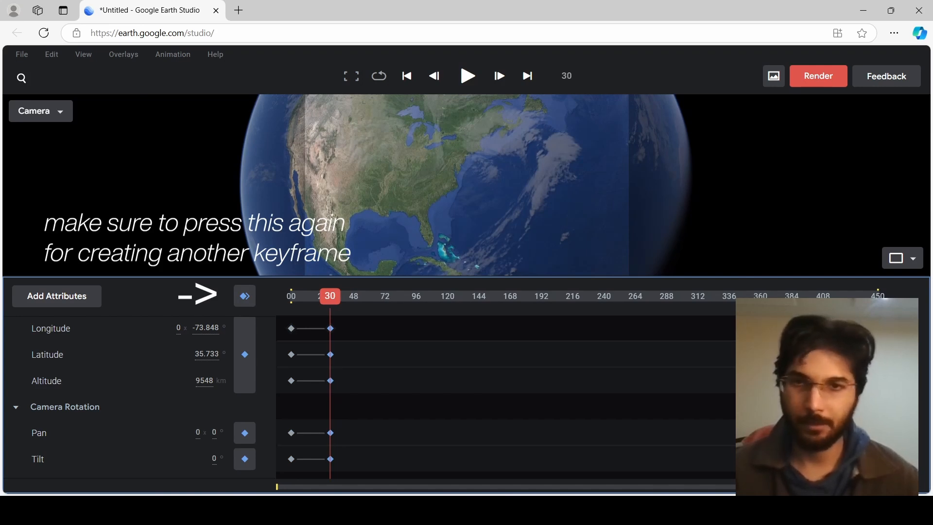
At frame 70, center the camera on China at about longitude 110.8° and latitude 29.3°, and keyframe all camera attributes
drag(330, 296, 382, 296)
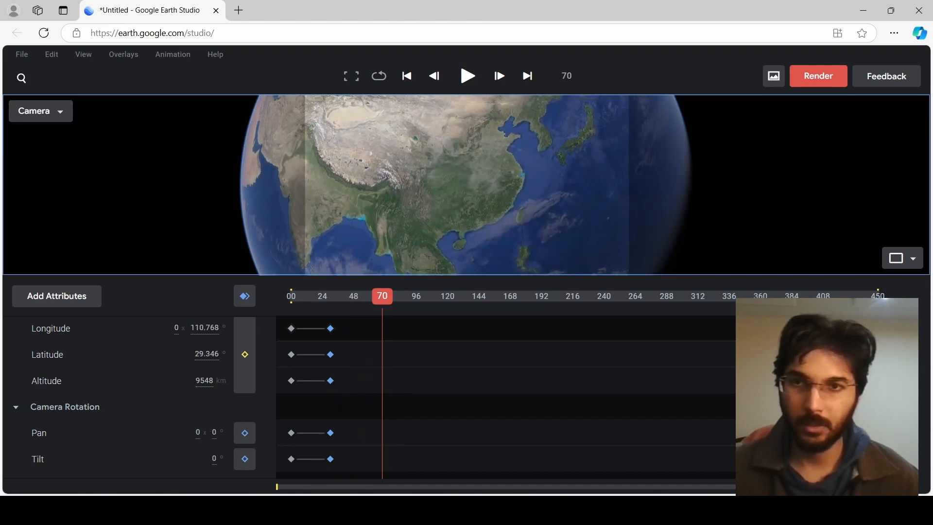
click(245, 295)
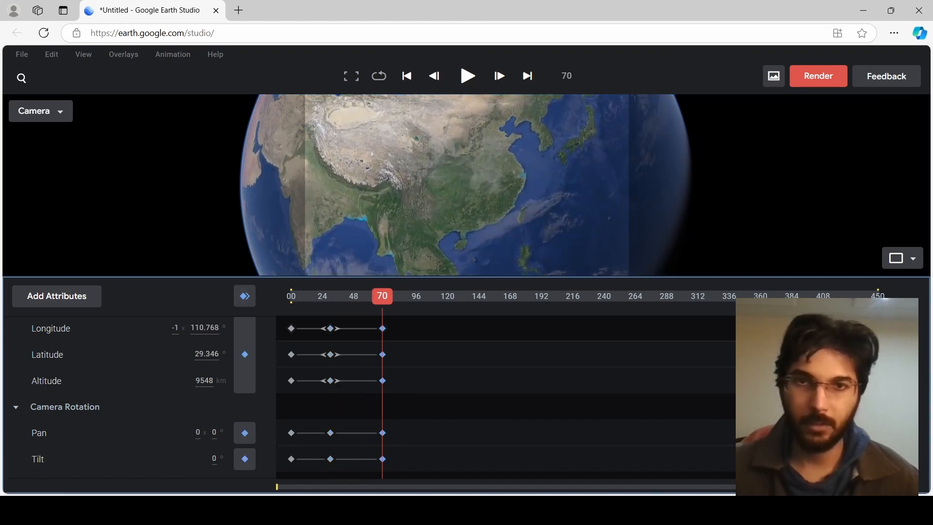
At frame 80, bring the camera in over southern China to an altitude of about 5410 km and keyframe all attributes
key(Right)
key(Right)
key(Right)
key(Right)
key(Right)
key(Right)
key(Right)
key(Right)
key(Right)
key(Right)
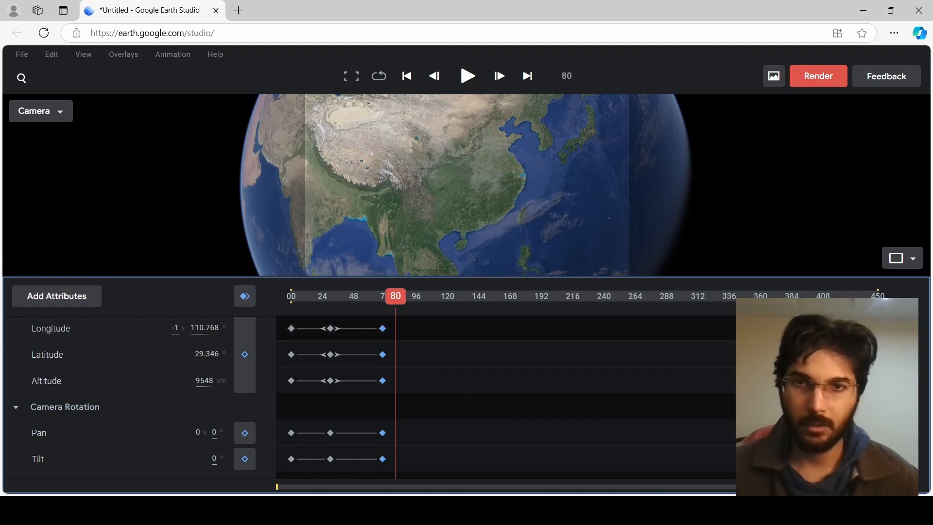
key(Right)
key(Right)
key(Right)
key(Right)
key(Left)
key(Left)
key(Left)
key(Left)
key(Left)
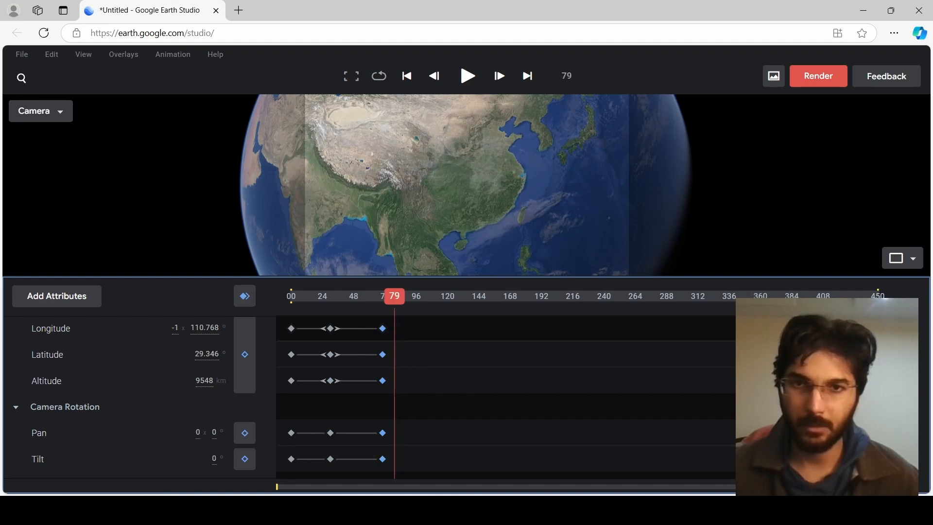
key(Right)
scroll(503, 237, up, 3)
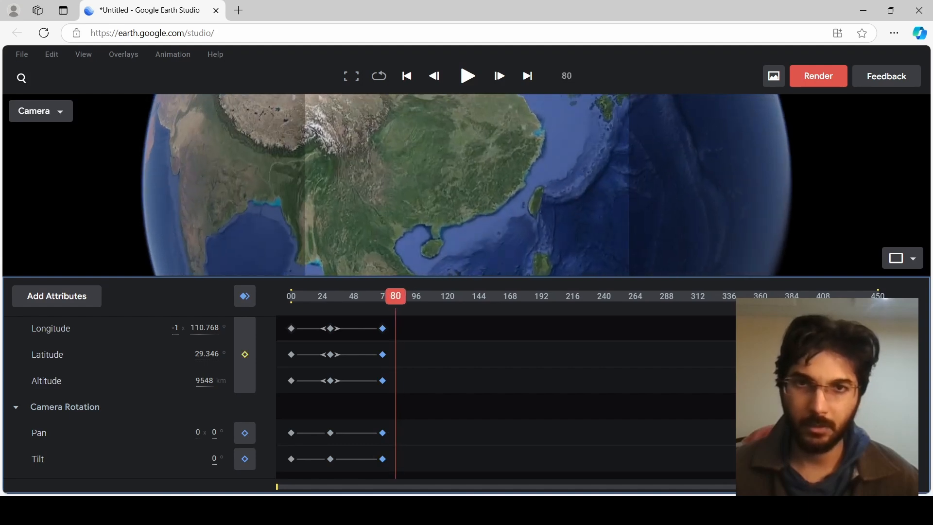
click(243, 300)
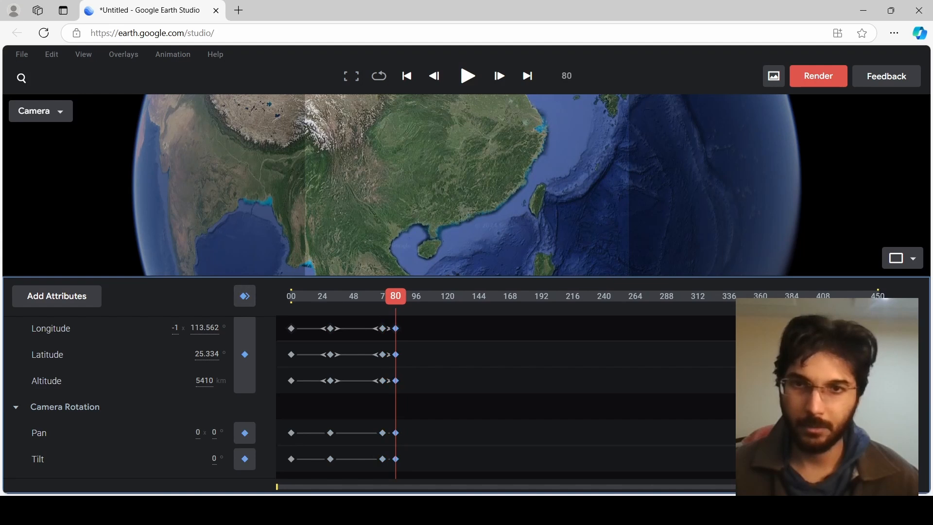
At frame 450, lower the camera to about 2733 km with about 27° tilt and 11° pan, and keyframe all attributes
drag(396, 296, 878, 295)
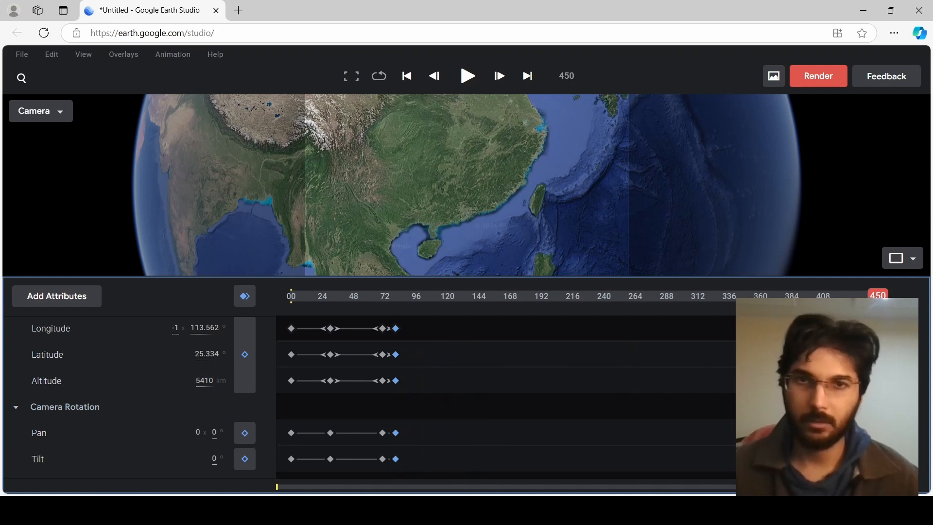
scroll(467, 217, up, 3)
drag(470, 208, 470, 209)
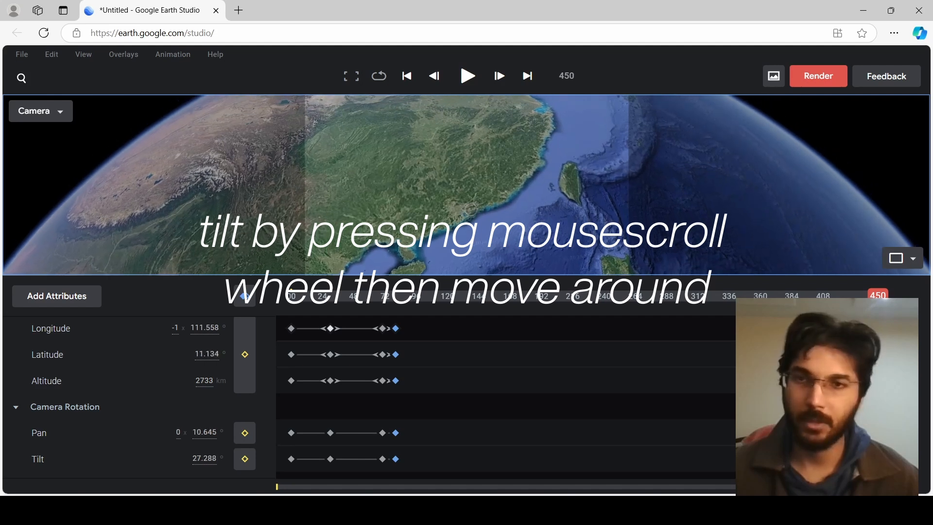
click(245, 296)
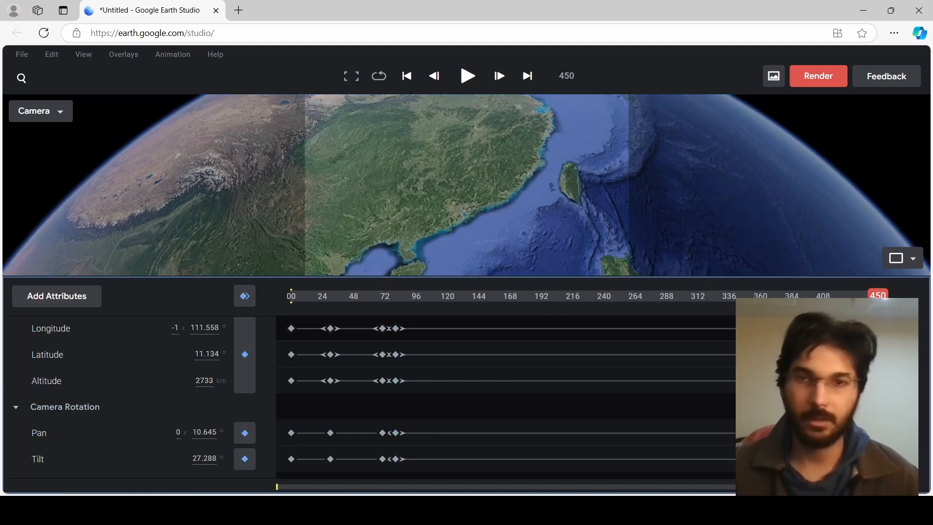
Preview the opening of the animation over the United States and return the playhead to frame 0
drag(877, 296, 291, 295)
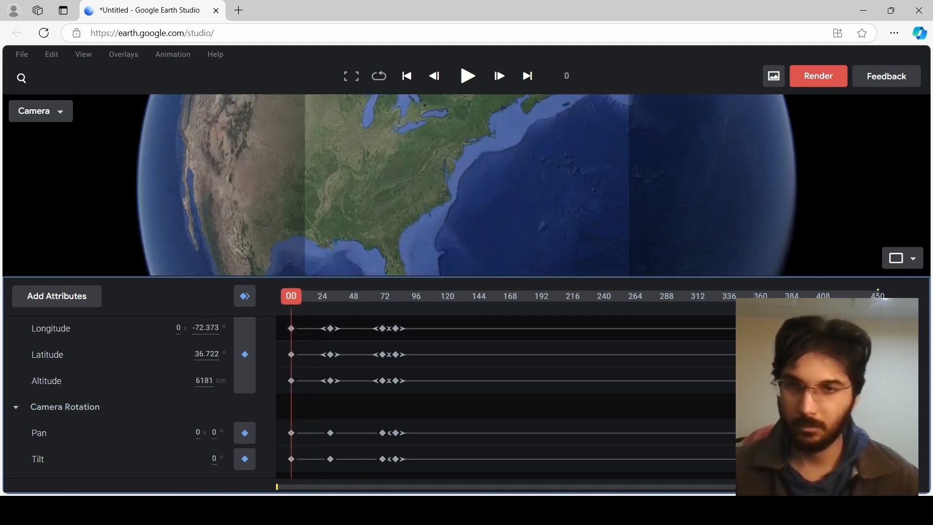
key(space)
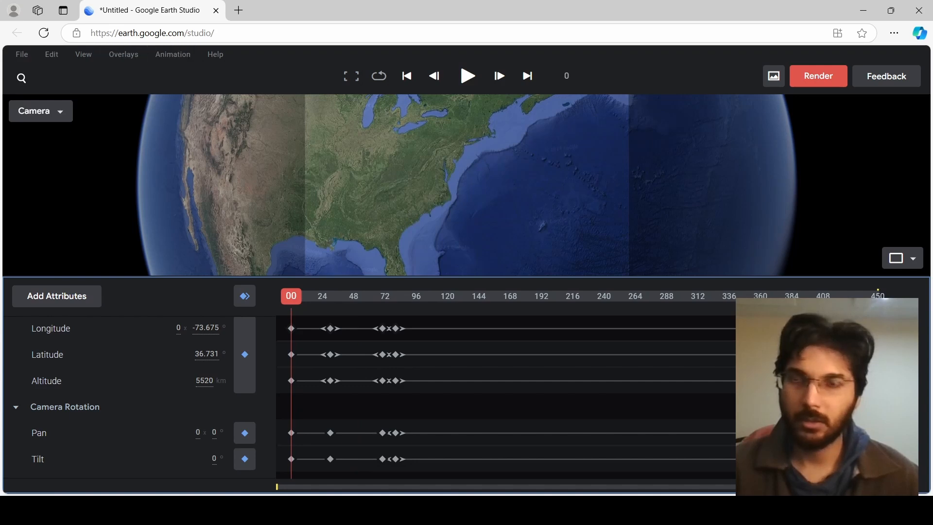
key(space)
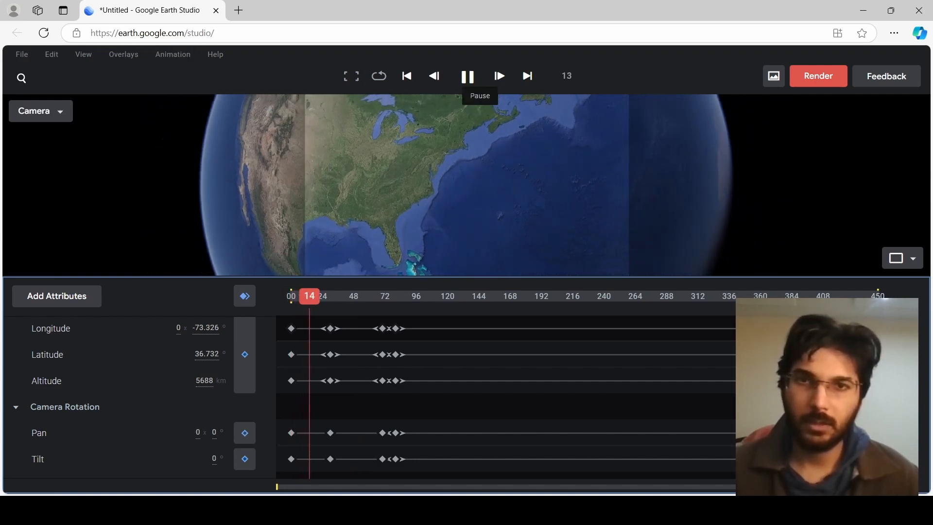
click(468, 76)
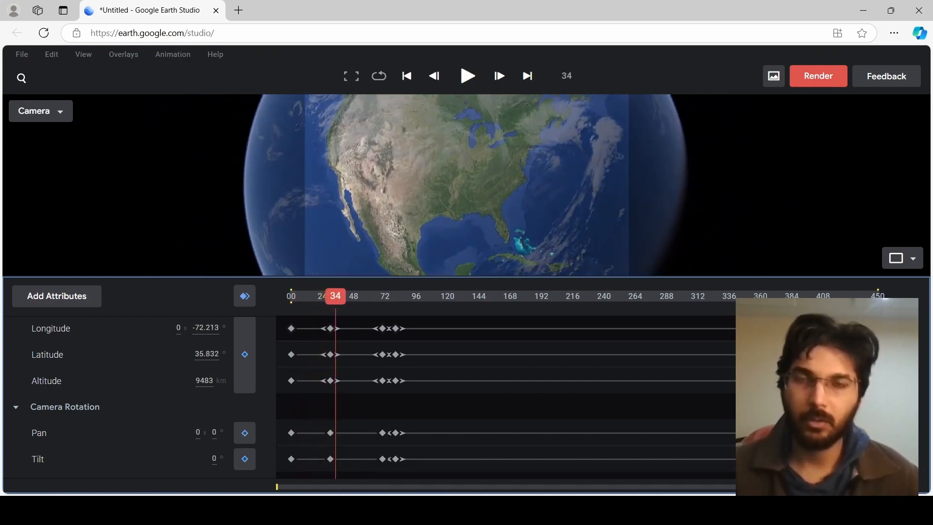
drag(335, 295, 291, 295)
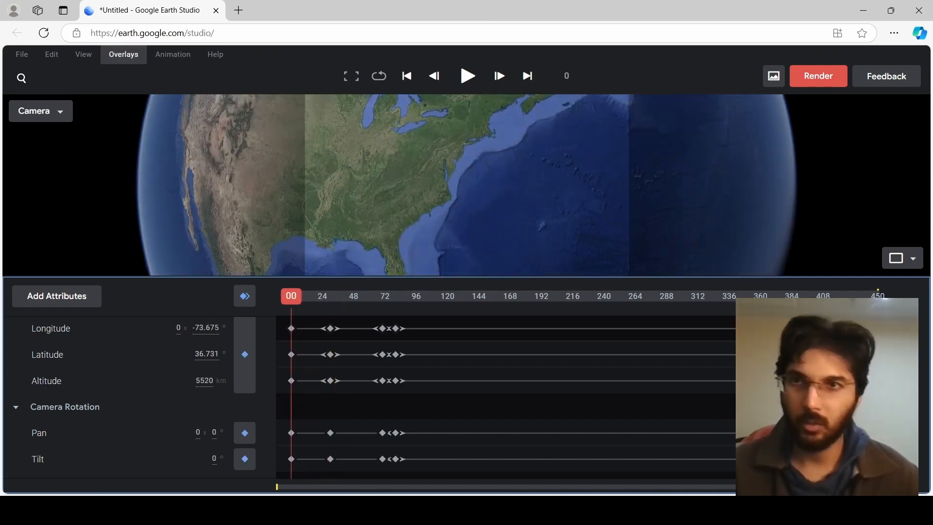
Check the preview quality options and play the animation from frame 0 to about frame 85
click(123, 54)
mouse_move(83, 54)
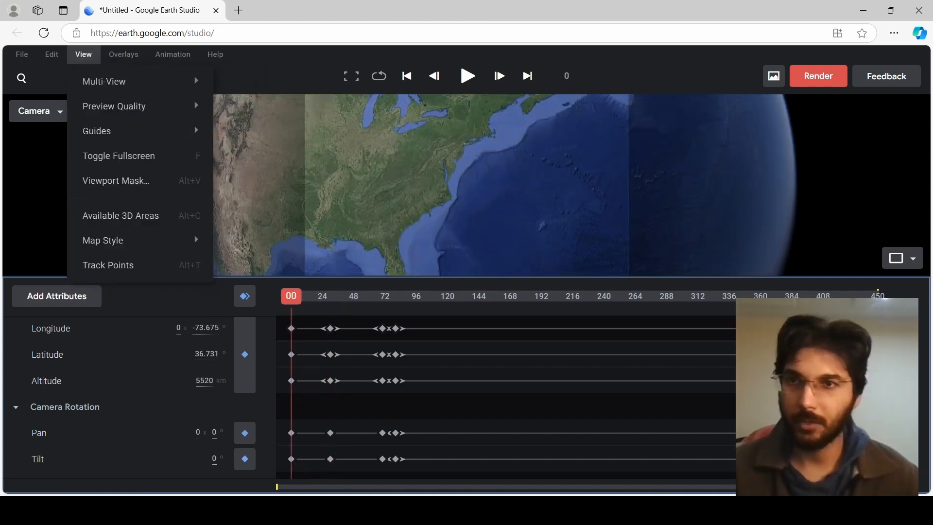
mouse_move(136, 106)
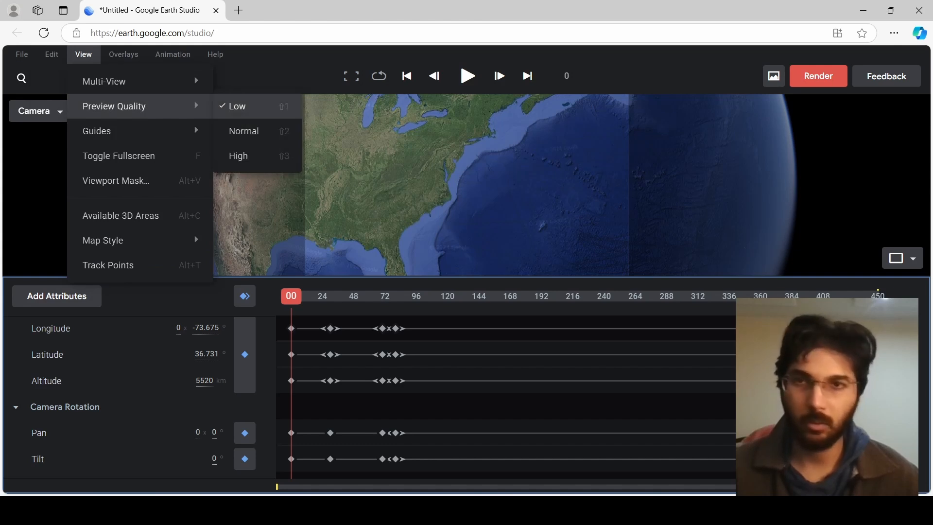
key(Escape)
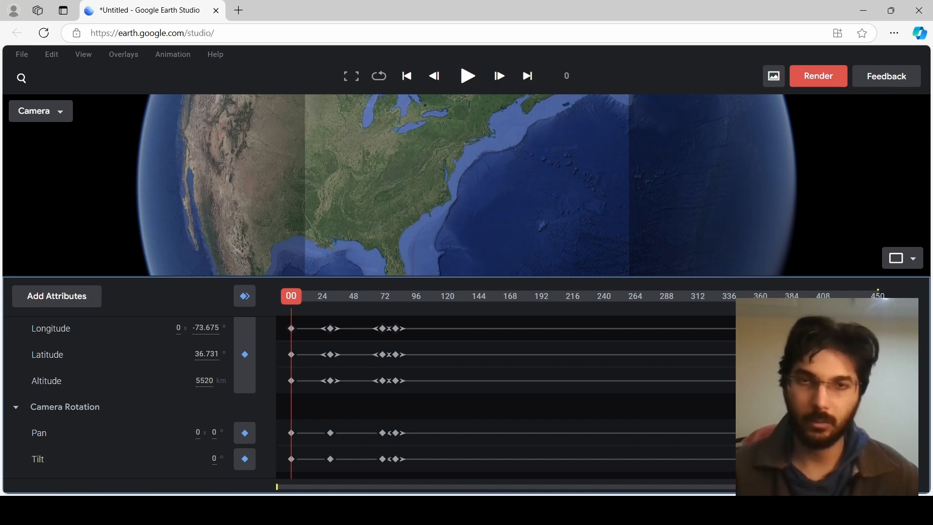
click(468, 76)
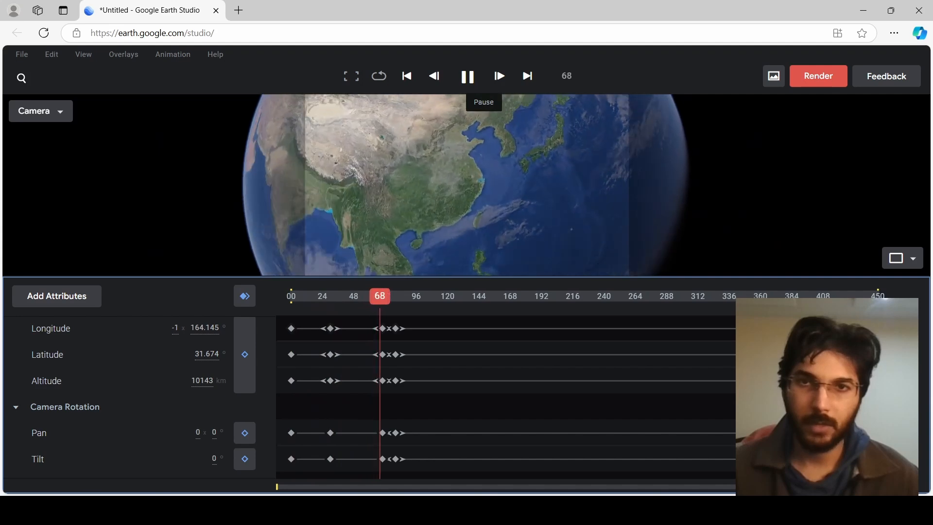
click(467, 76)
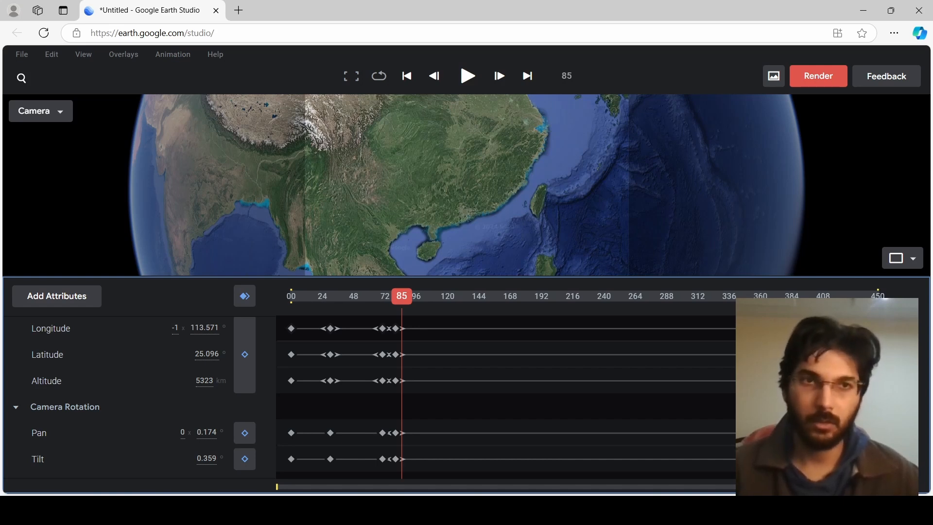
Move the Google Earth attribution to X 1470, Y 914 in the render settings and check the Cloud Renders list
key(ctrl+m)
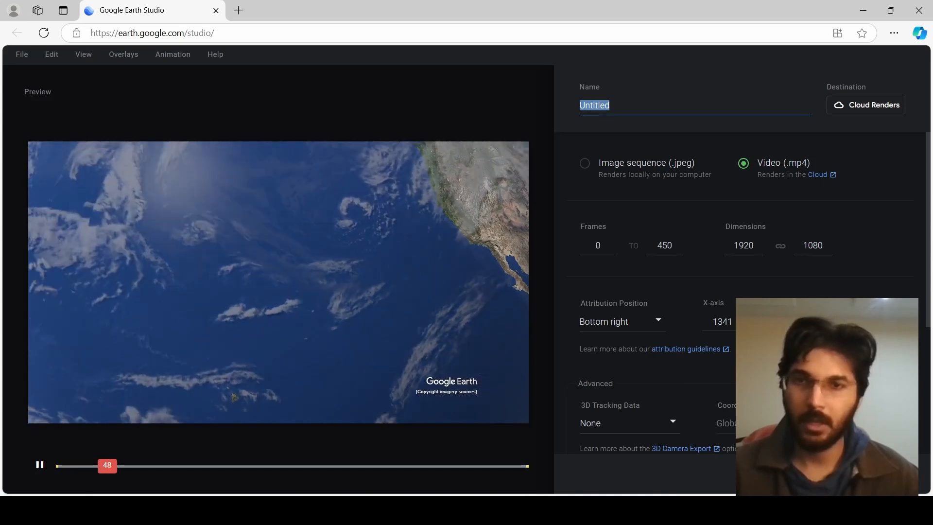
key(space)
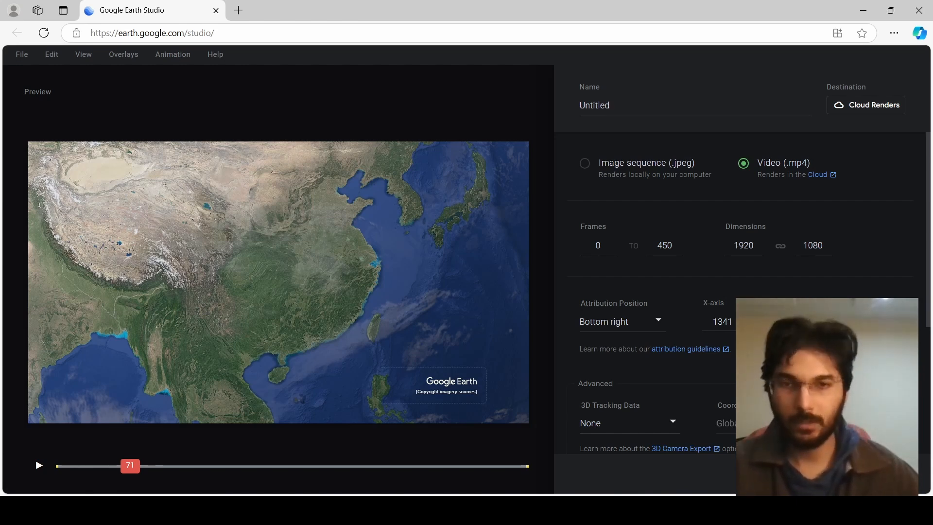
drag(432, 384, 464, 399)
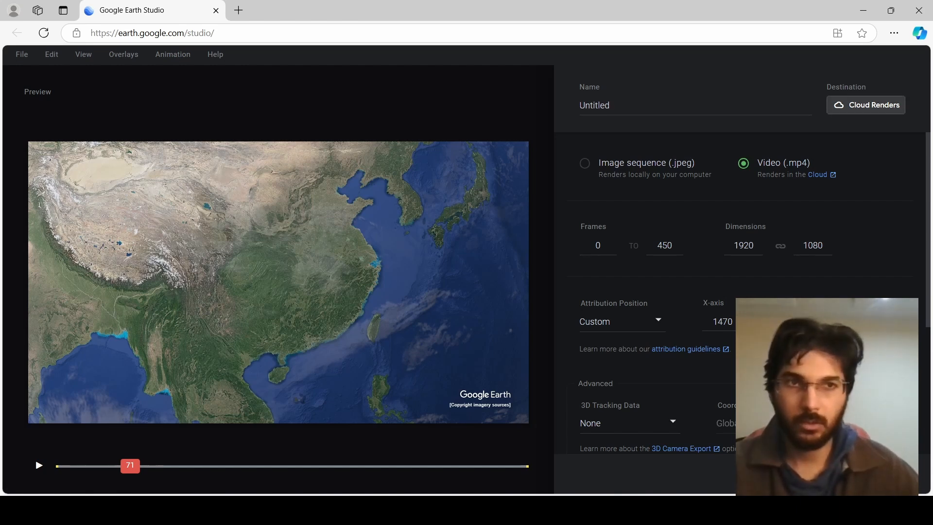
click(865, 105)
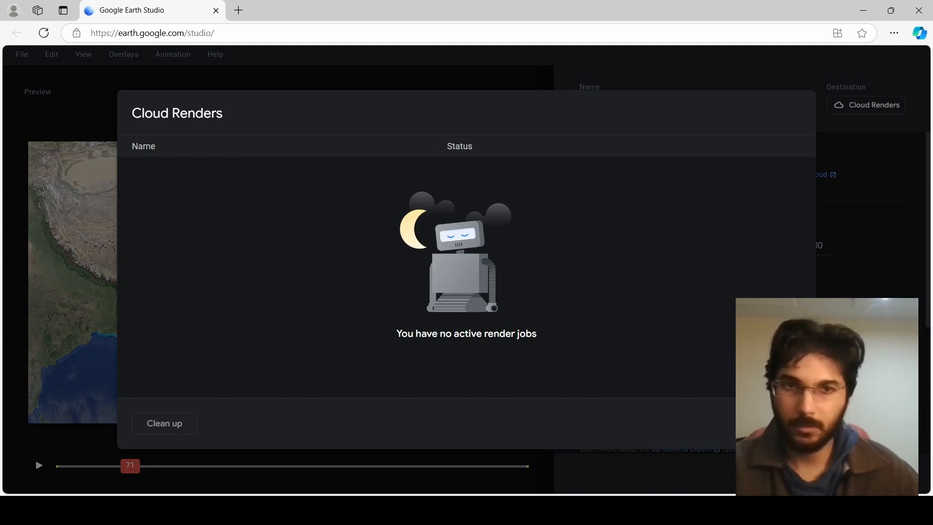
key(Escape)
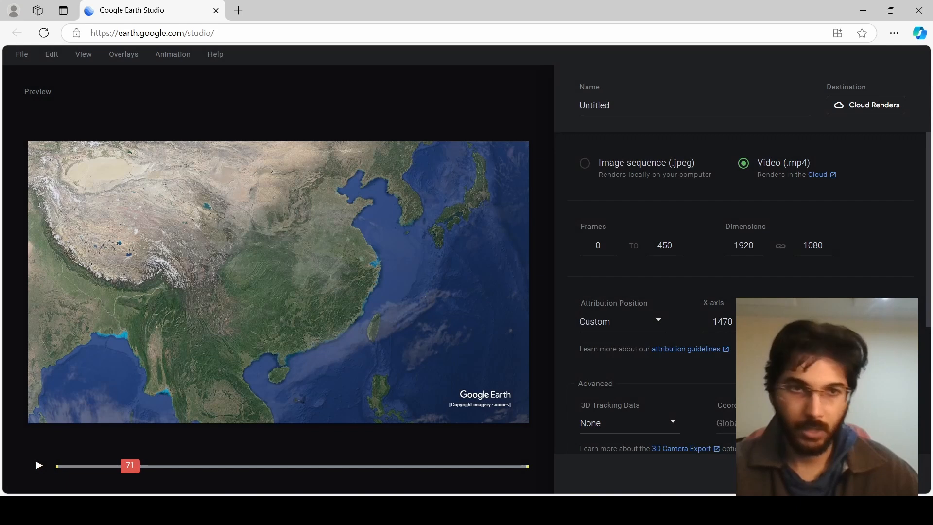
Review the Map Style and Texture Quality render options and submit the MP4 video for cloud rendering
scroll(651, 292, down, 3)
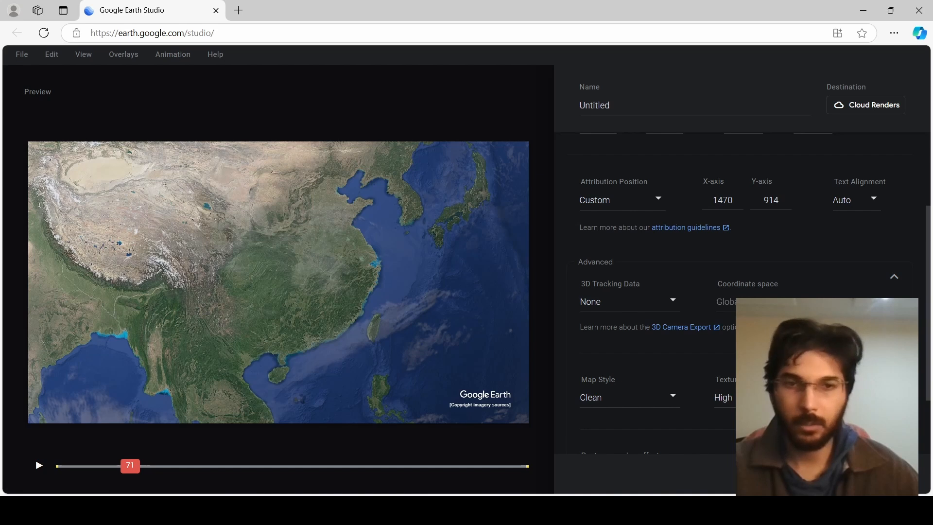
scroll(728, 291, down, 2)
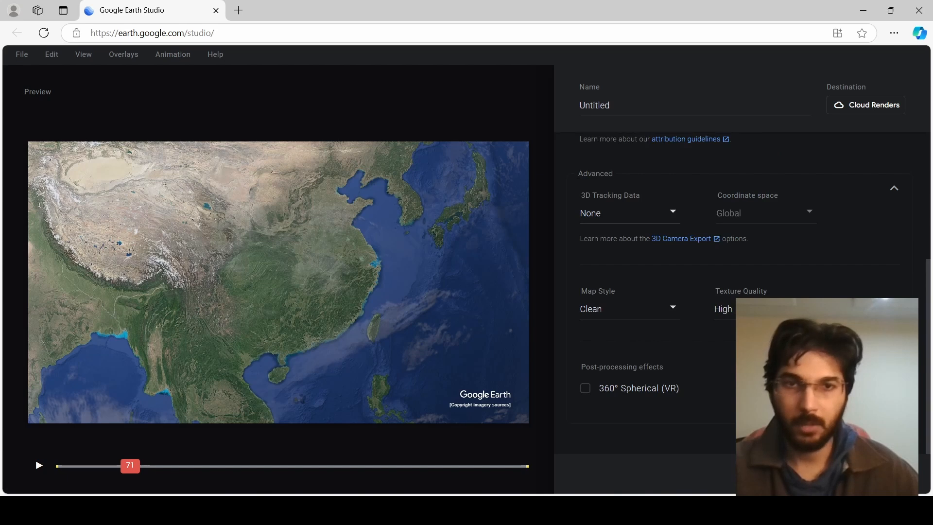
click(629, 308)
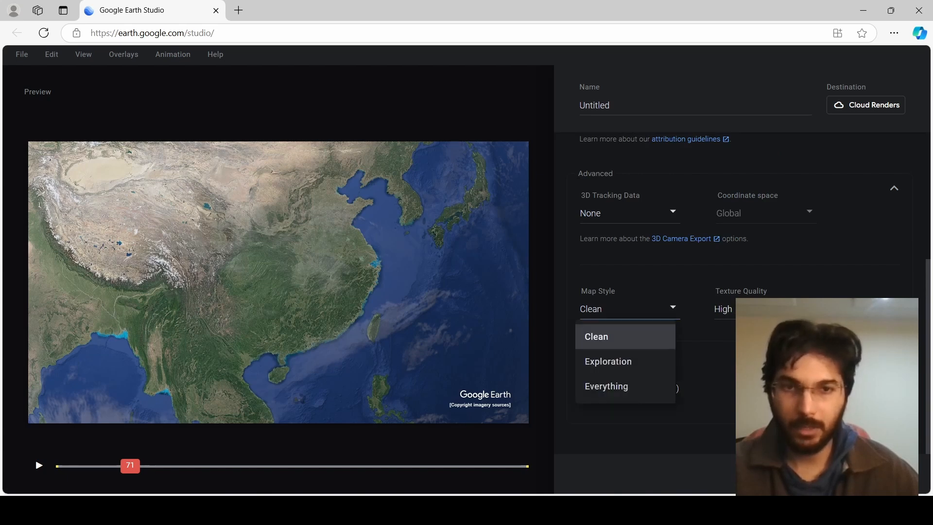
key(Escape)
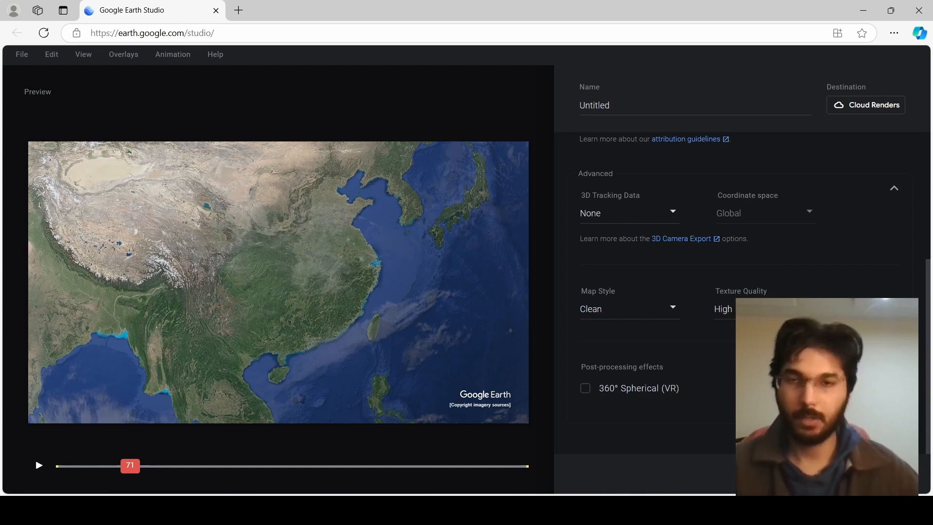
click(763, 308)
click(762, 360)
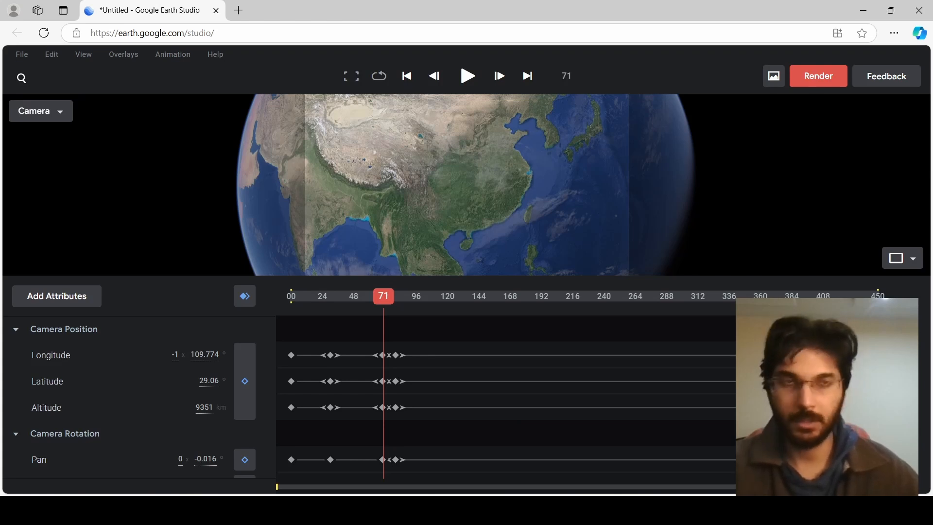
Reopen the render settings and download the delivered Untitled video from the Cloud Renders list
key(ctrl+m)
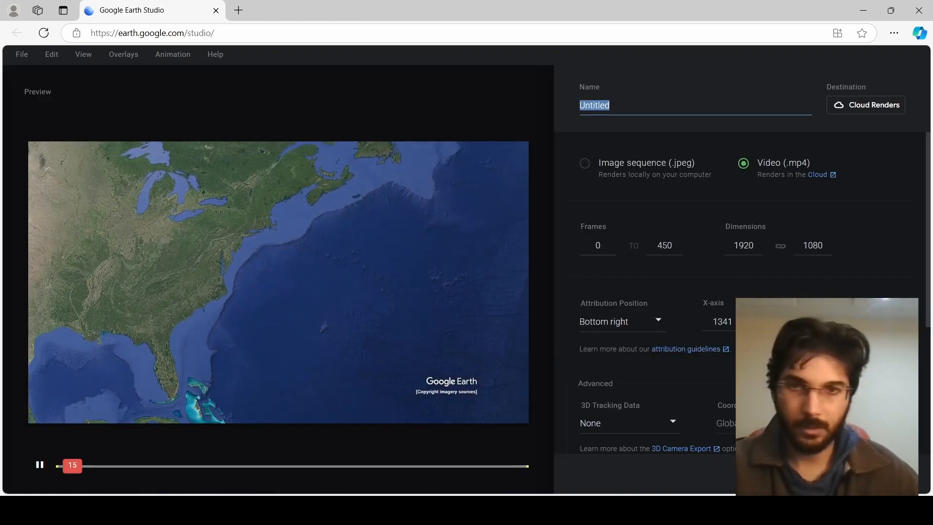
key(Escape)
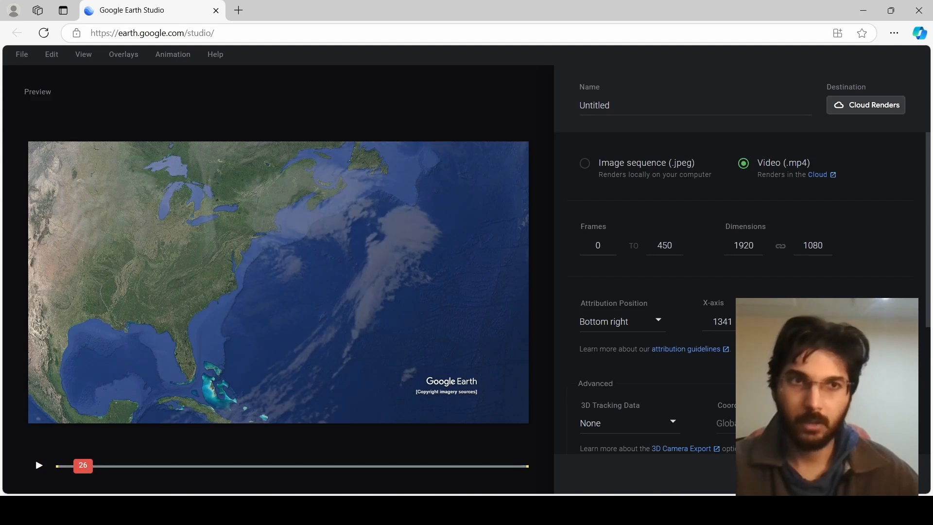
click(865, 105)
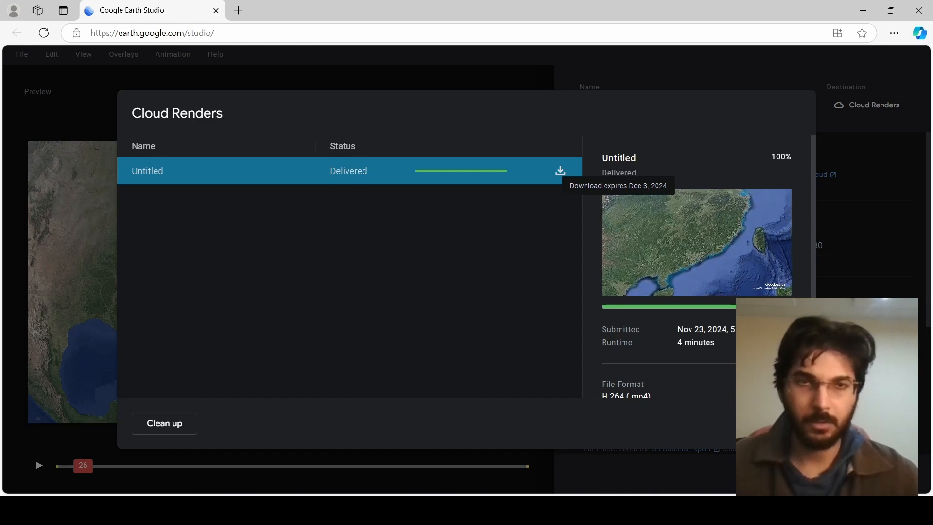
click(560, 171)
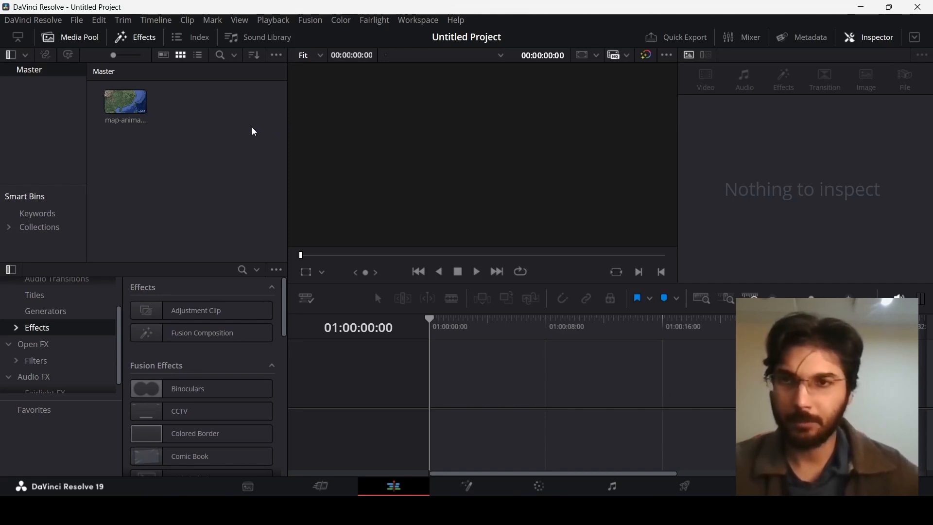
Review the custom format settings for a new timeline and create the empty Timeline 1 using the project settings
right_click(226, 120)
mouse_move(293, 130)
click(486, 127)
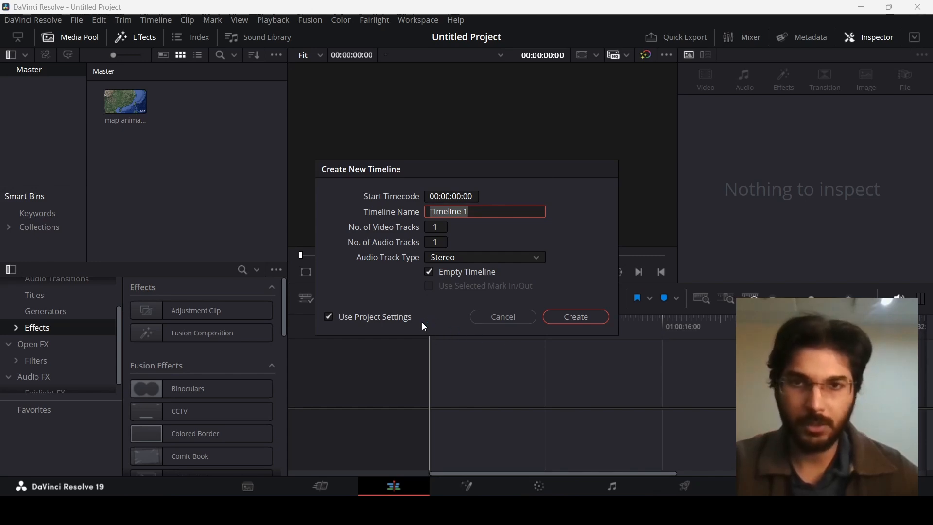
click(369, 316)
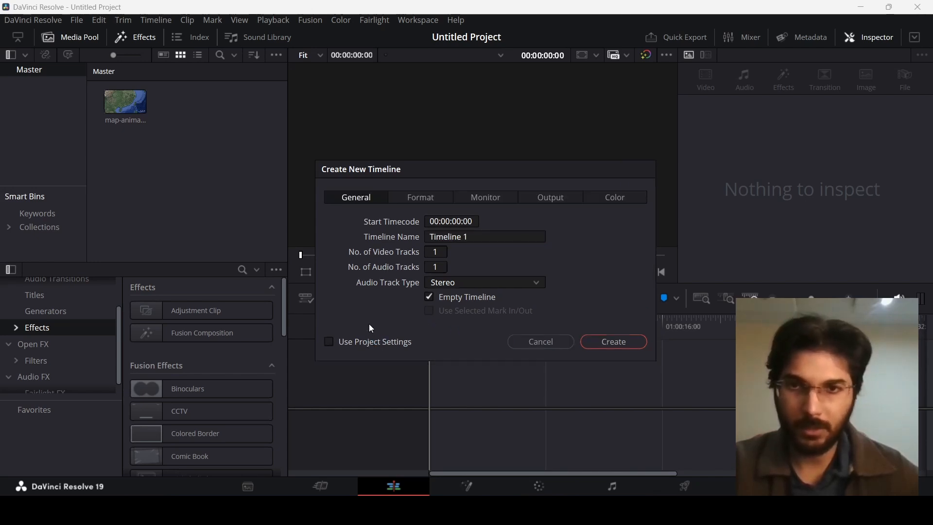
click(421, 200)
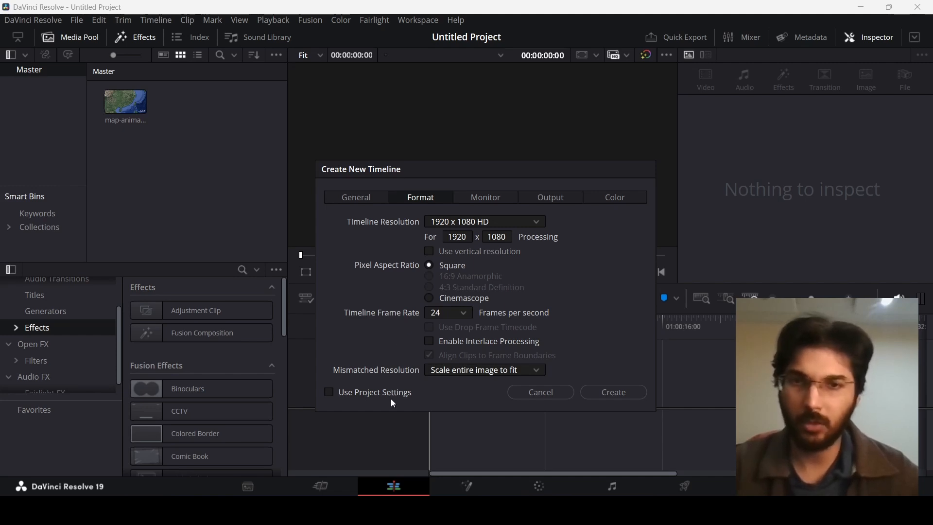
click(375, 394)
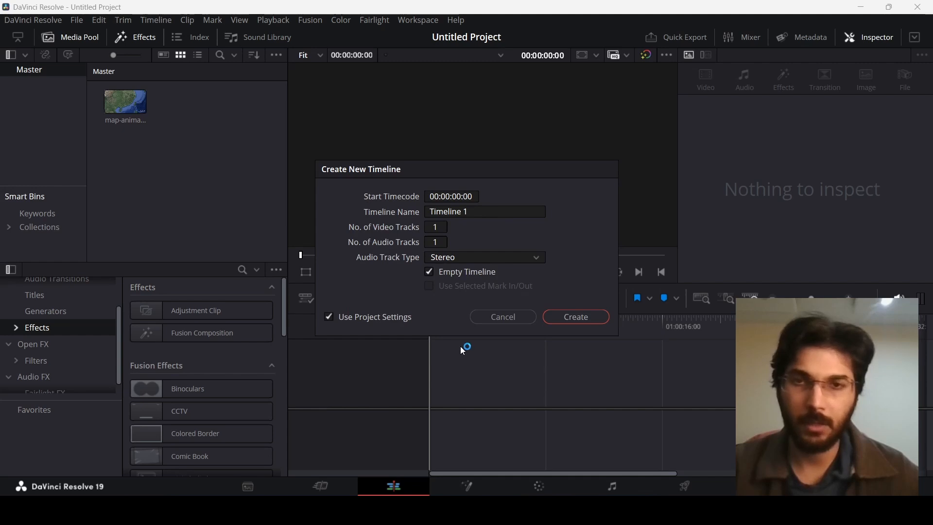
click(401, 320)
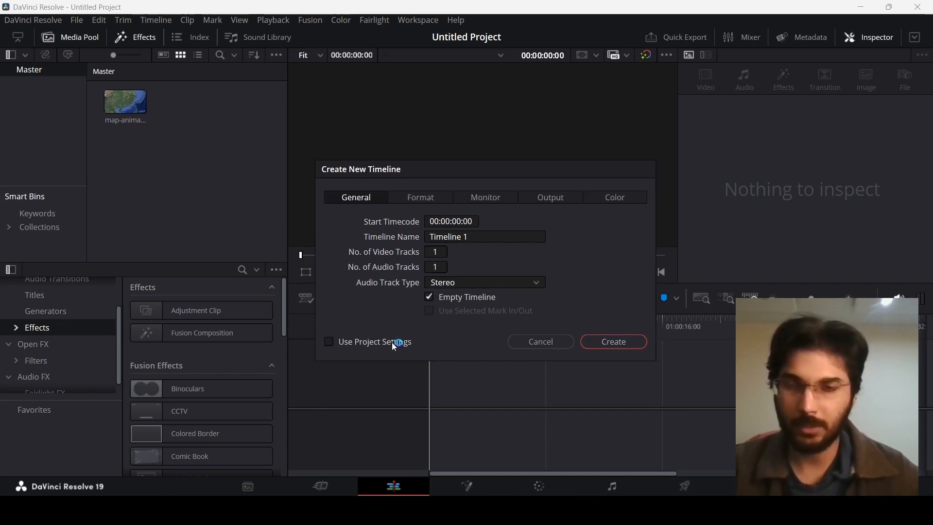
click(394, 342)
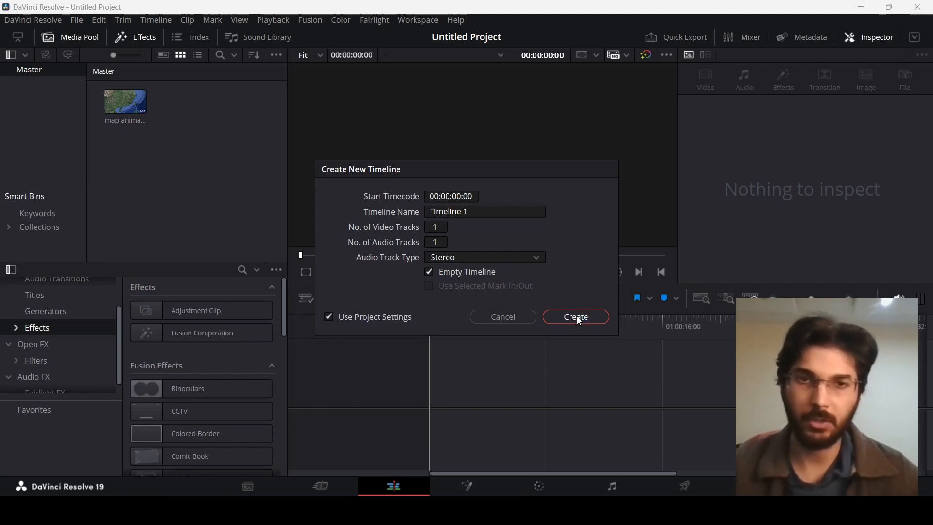
click(577, 316)
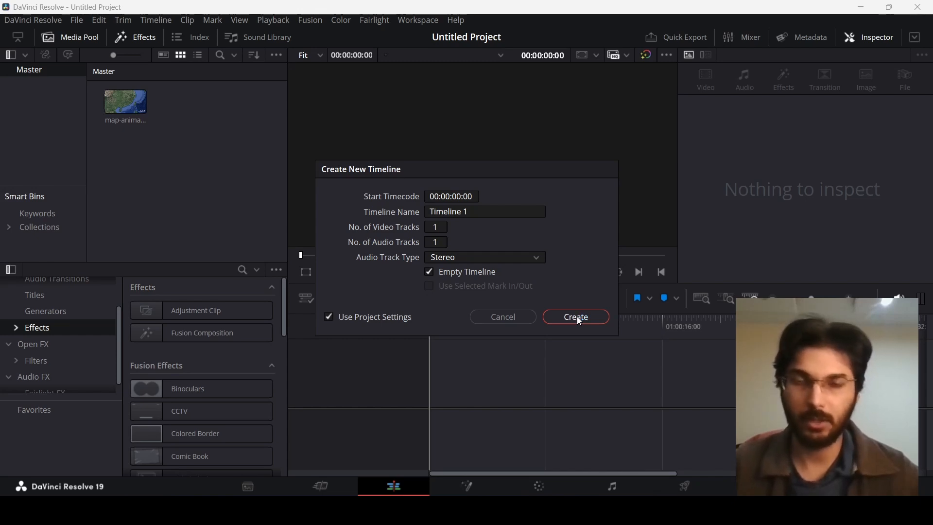
click(577, 316)
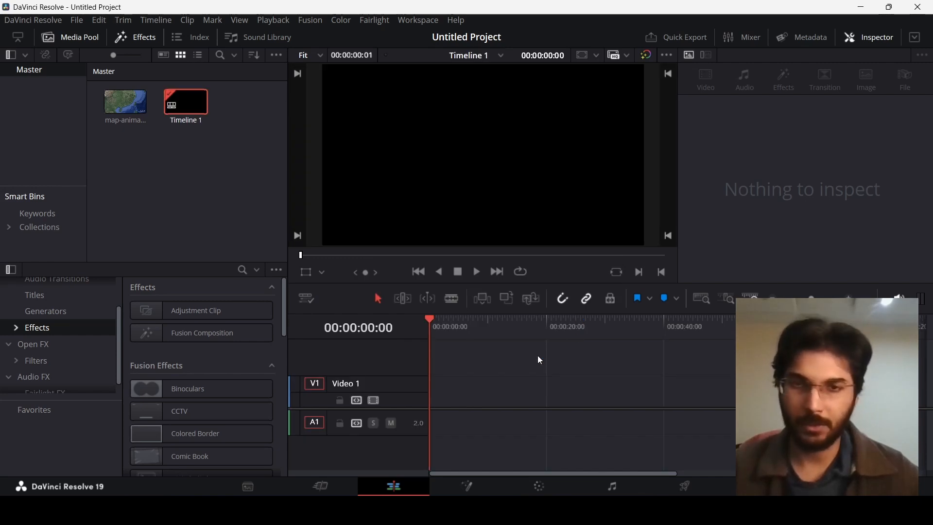
Place the map animation clip at the start of track Video 1 and play it to about 00:00:08:07
drag(125, 103, 480, 398)
key(space)
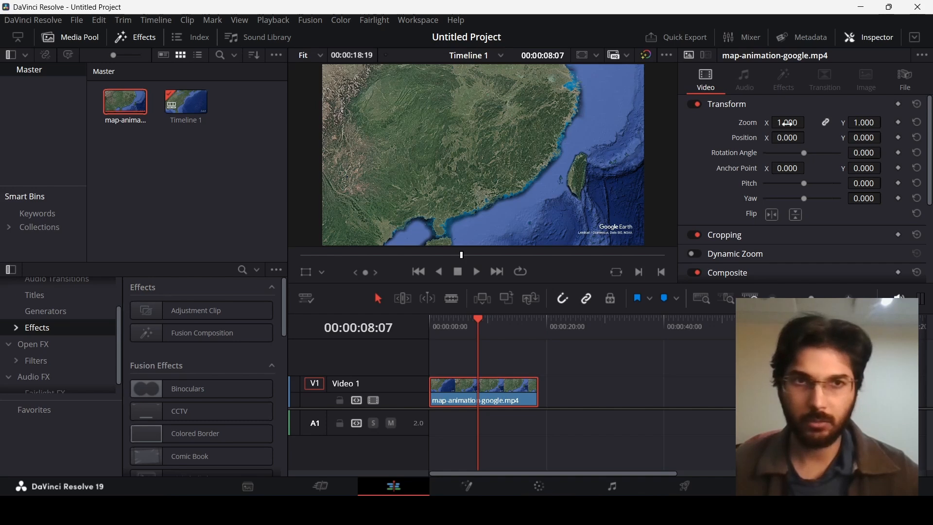
Try enlarging the map clip to a zoom of 1.390 and undo the change
drag(787, 123, 807, 123)
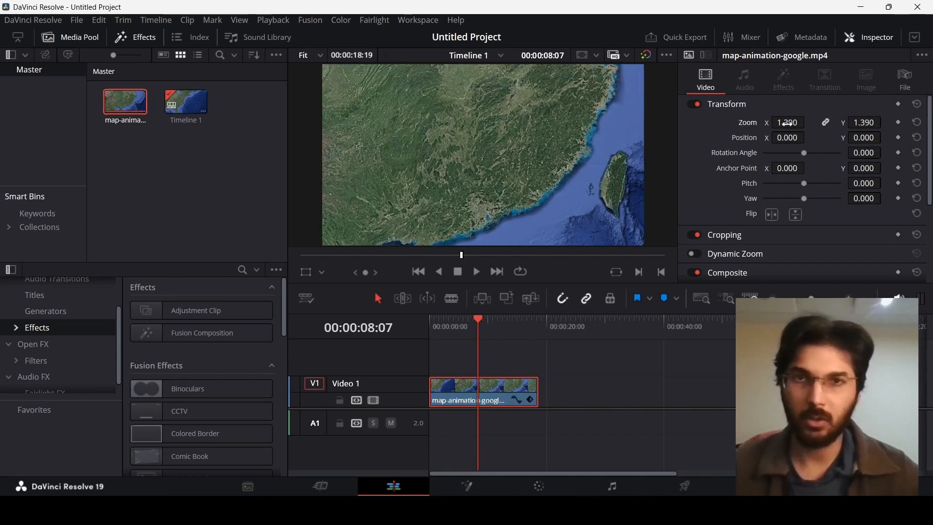
key(ctrl+z)
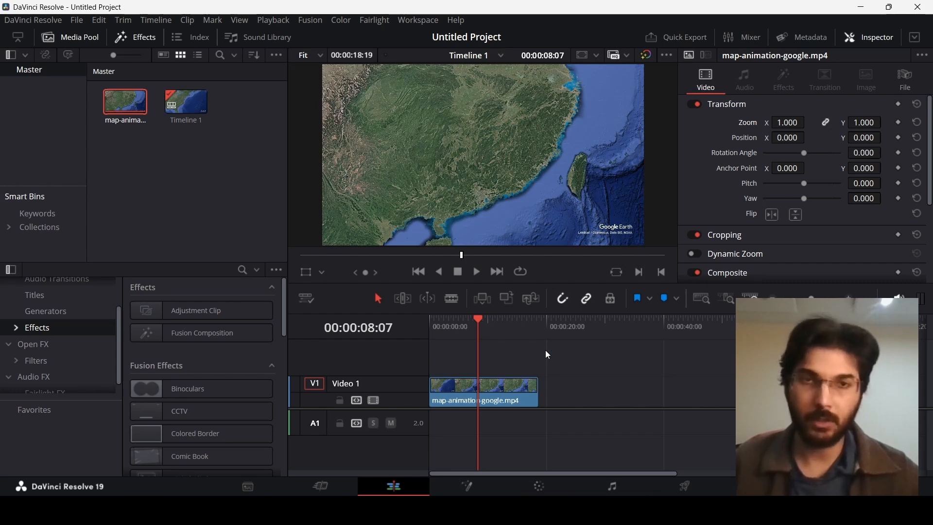
Return to the start of the timeline and open the map animation clip in the Fusion page
key(Home)
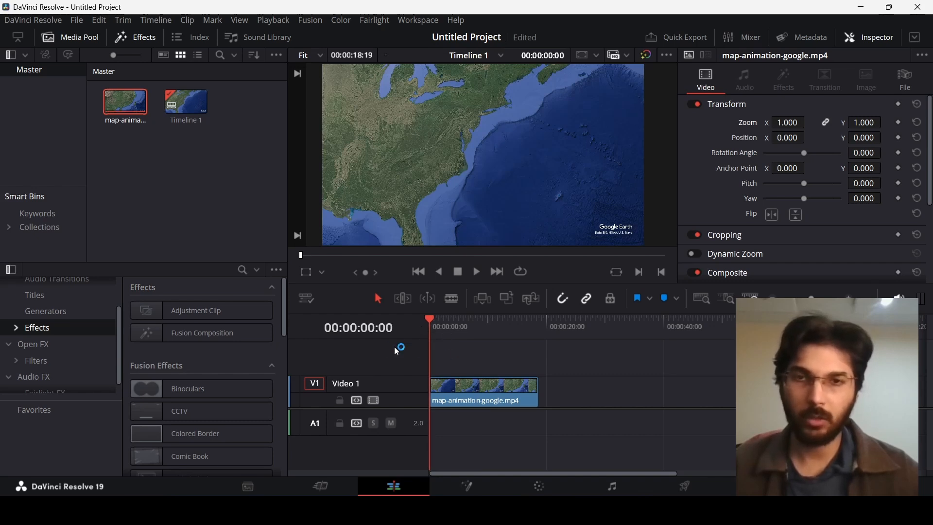
right_click(459, 384)
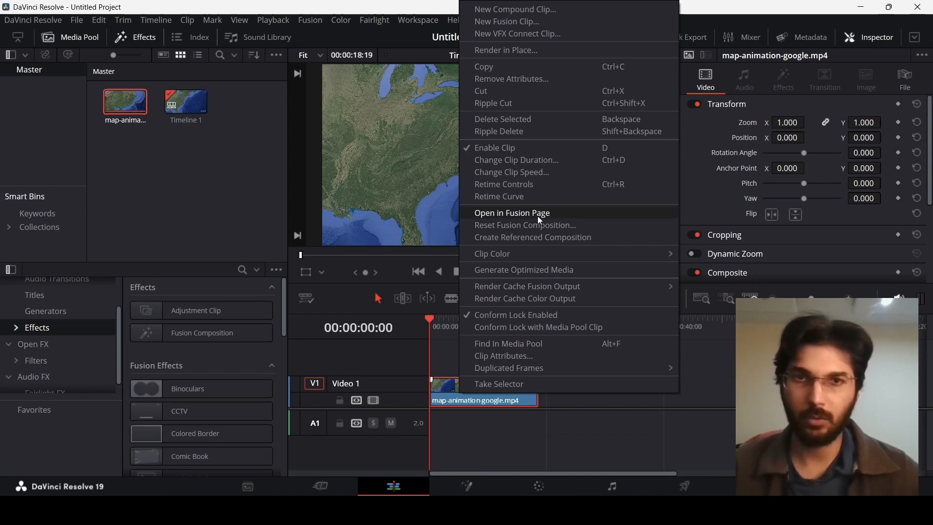
click(558, 214)
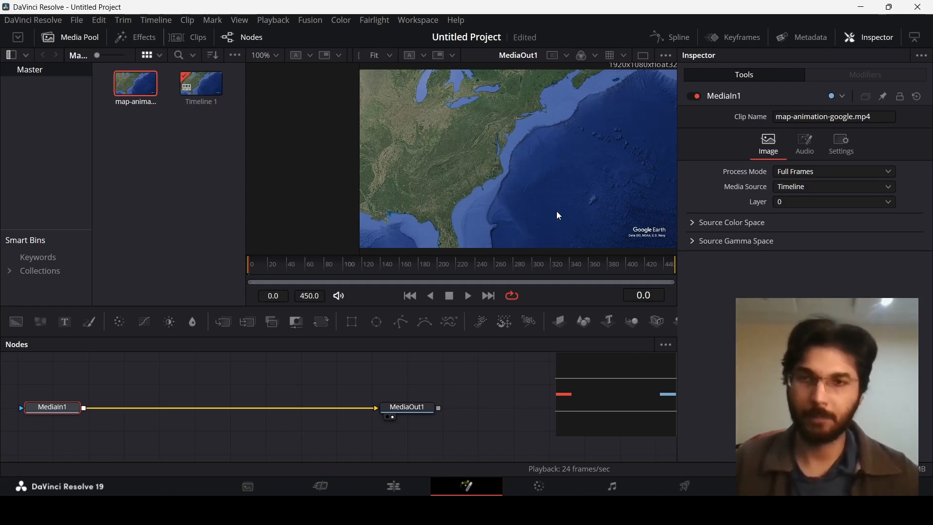
drag(306, 368, 412, 386)
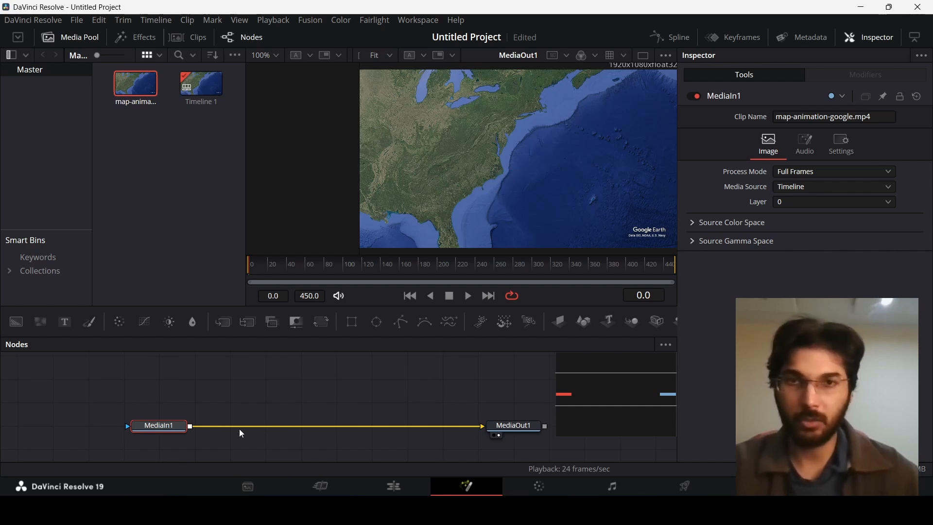
Merge a text node reading "USA" over MediaIn1 and play the composition to about frame 52
drag(65, 322, 193, 426)
click(281, 383)
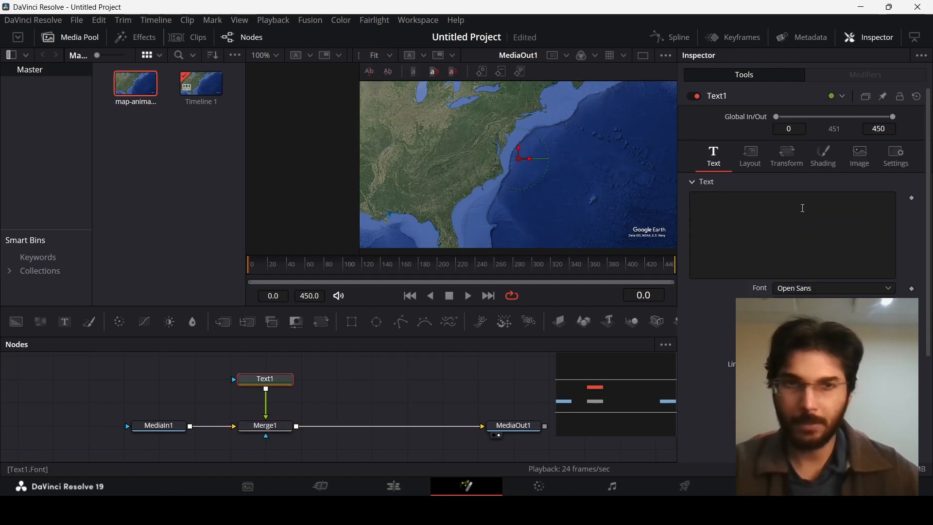
click(806, 205)
text(USA)
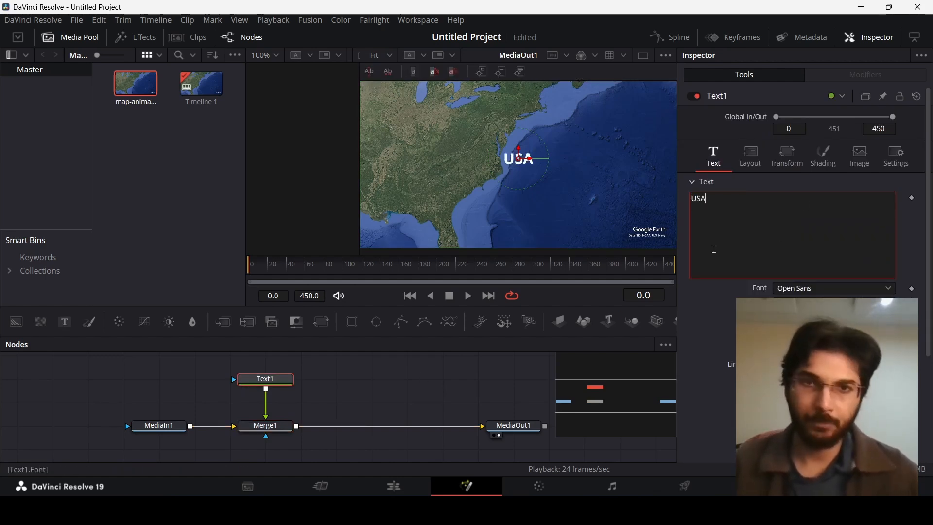
click(416, 396)
key(space)
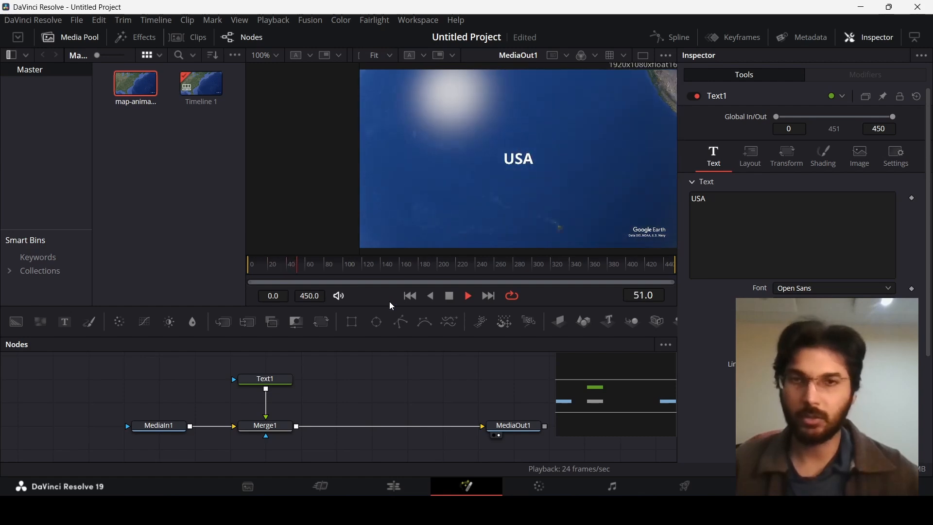
key(space)
Delete the Text1 and Merge1 nodes and return the playhead to frame 0
drag(237, 373, 288, 440)
key(Delete)
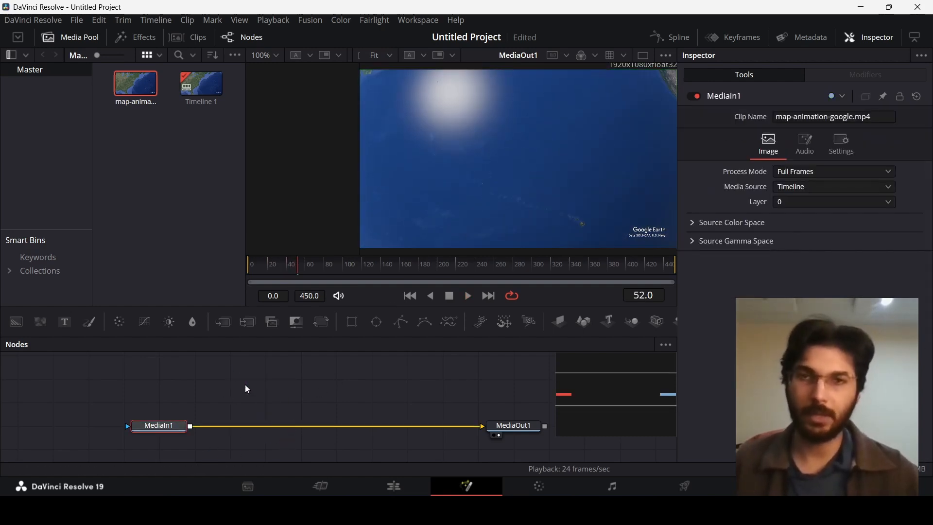
drag(265, 271, 247, 270)
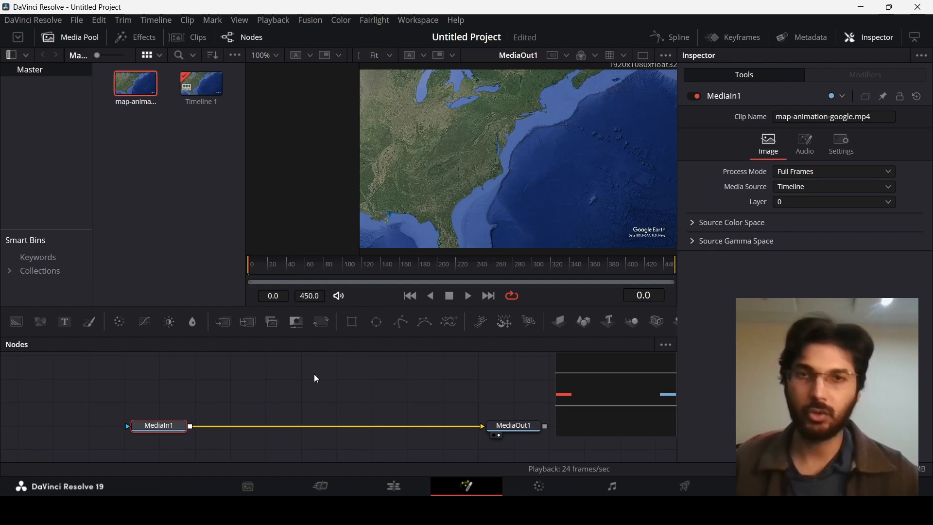
Add a Tracker node between MediaIn1 and MediaOut1
key(shift+space)
text(tra)
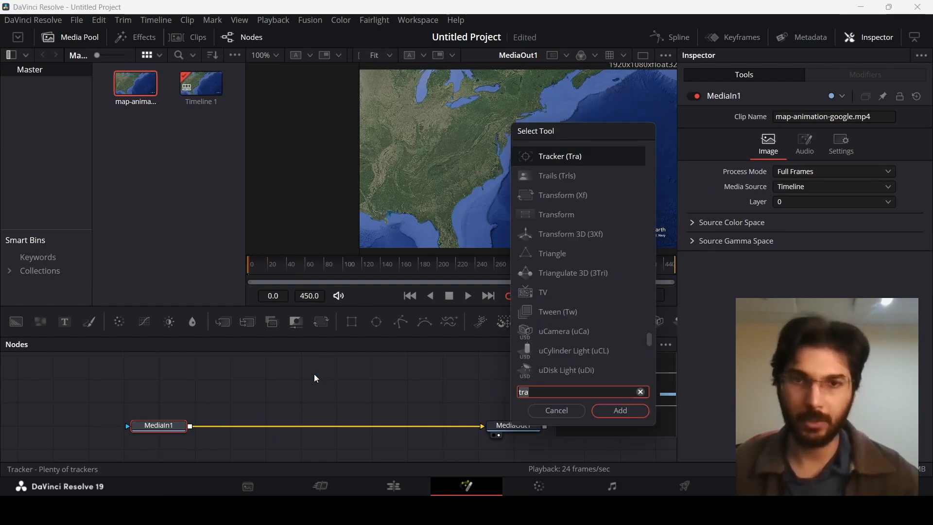
key(Return)
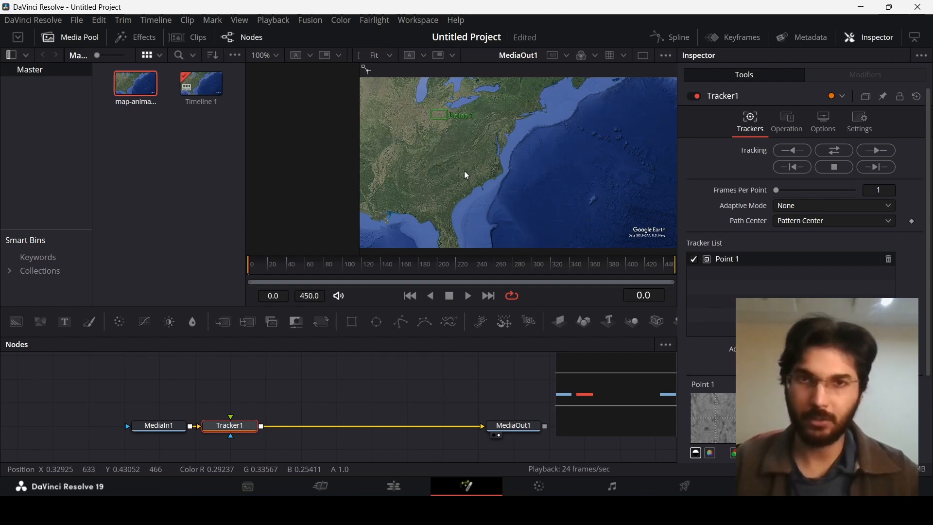
Place the Point 1 tracker on the US east coast headland at about 0.442, 0.421 and shrink its pattern box to a small square
drag(431, 108, 493, 172)
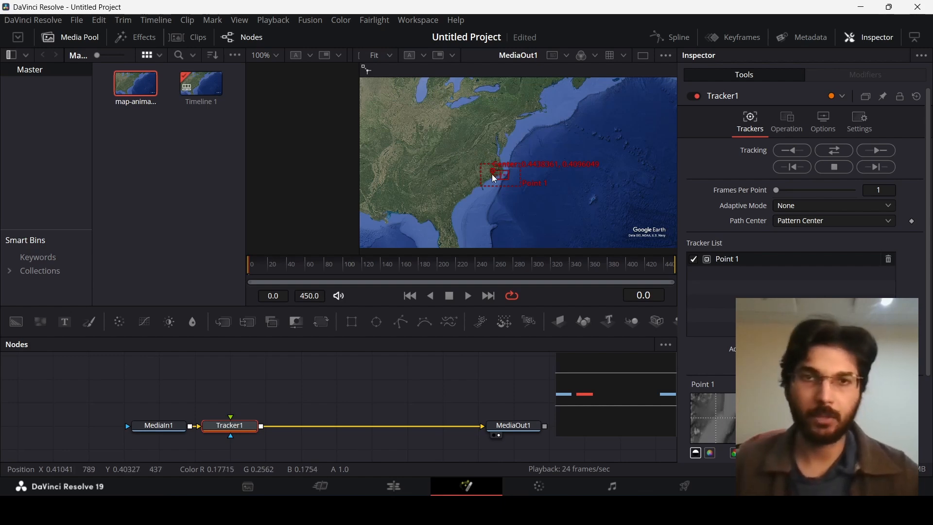
scroll(499, 175, up, 5)
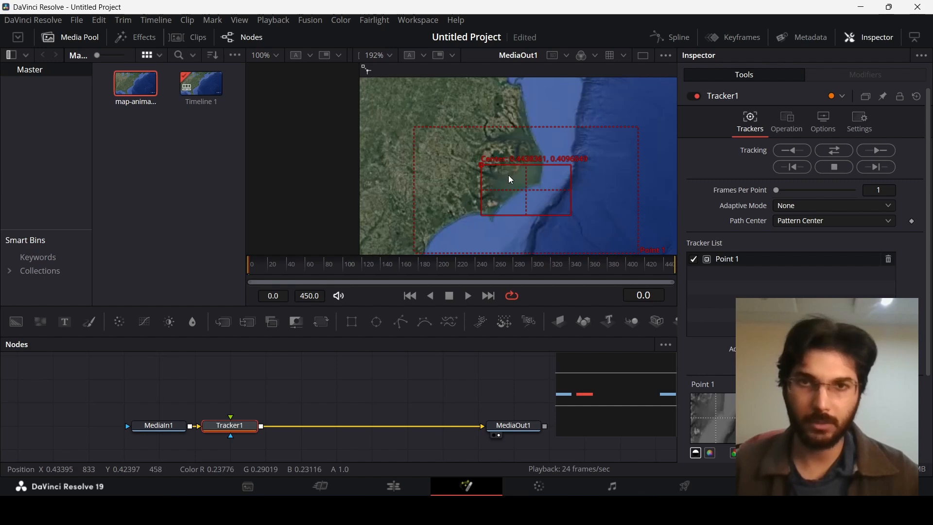
scroll(509, 176, up, 2)
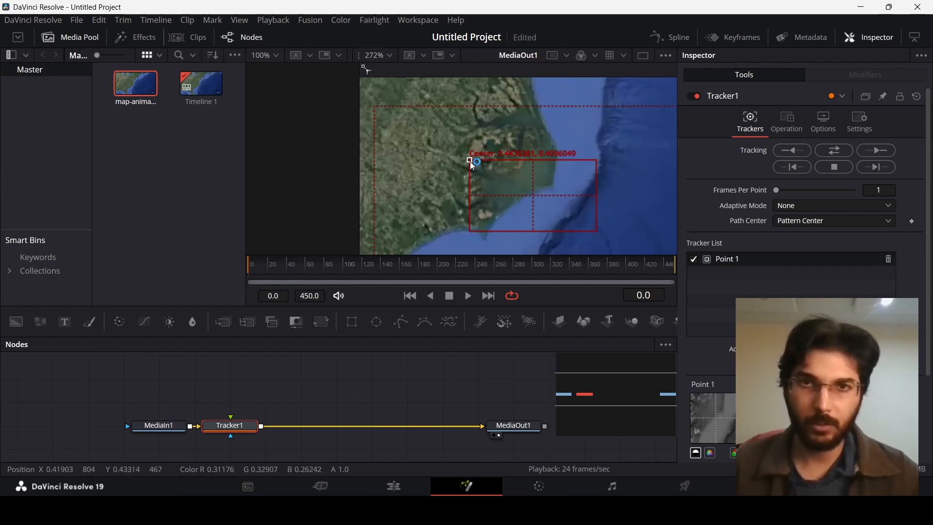
drag(469, 161, 515, 173)
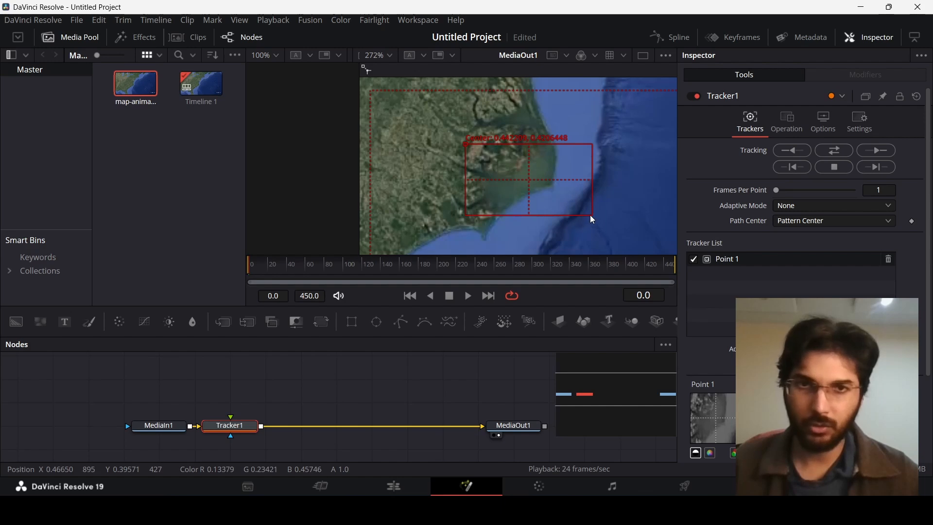
drag(591, 217, 537, 187)
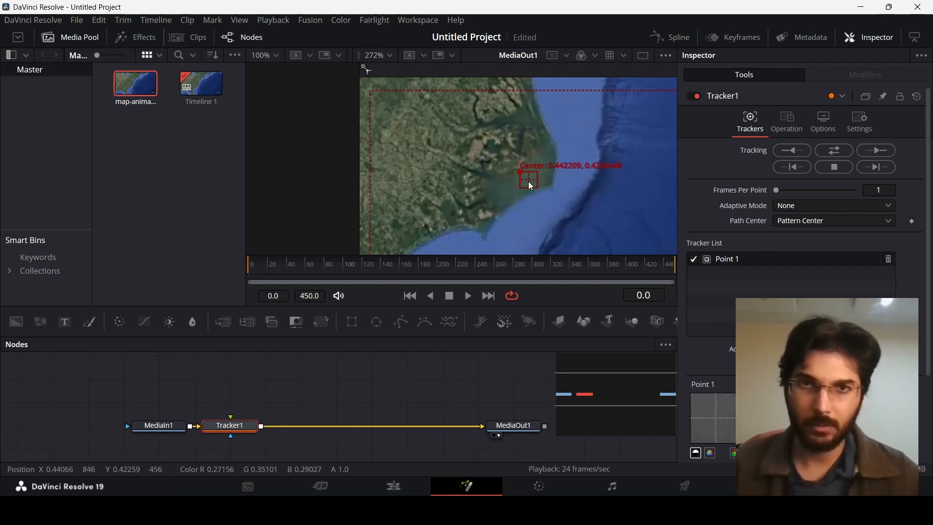
scroll(529, 181, up, 5)
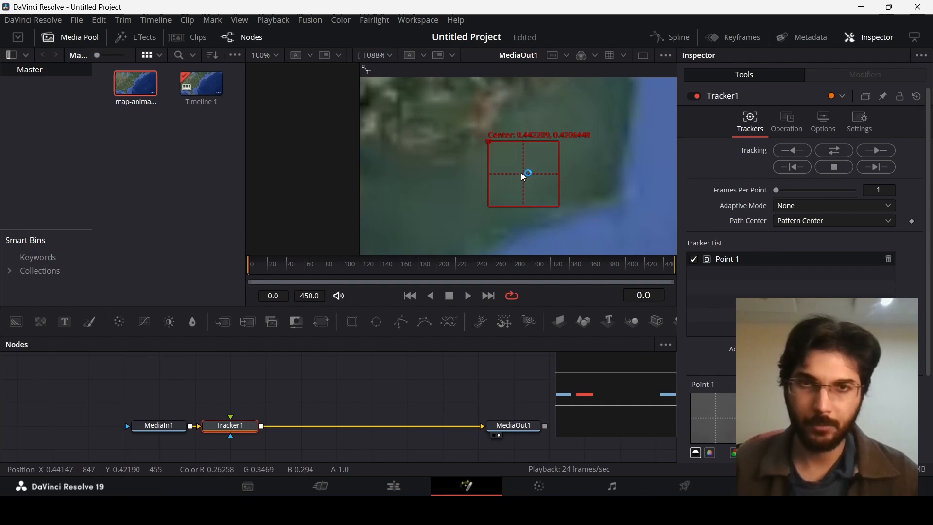
drag(556, 210, 552, 203)
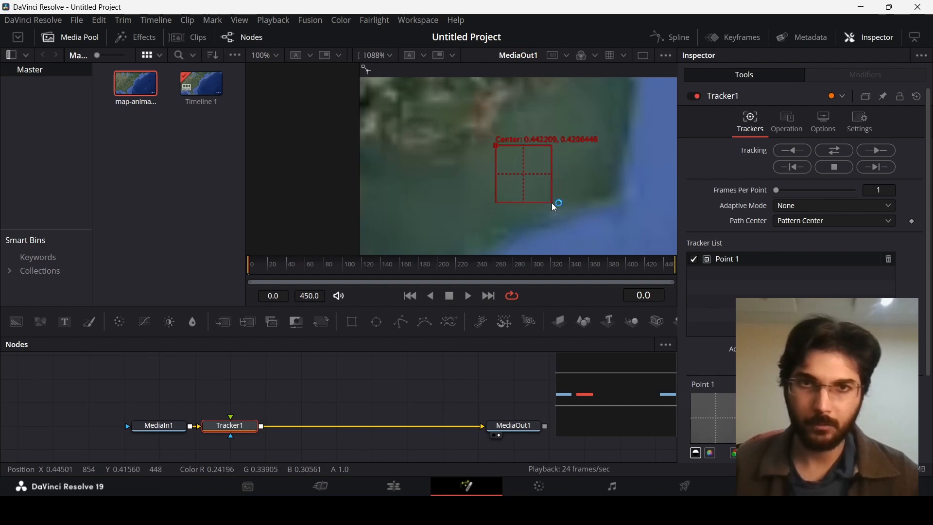
Set the tracker's Adaptive Mode to Every Frame and its Path Center to Track Center (Append)
scroll(524, 175, down, 7)
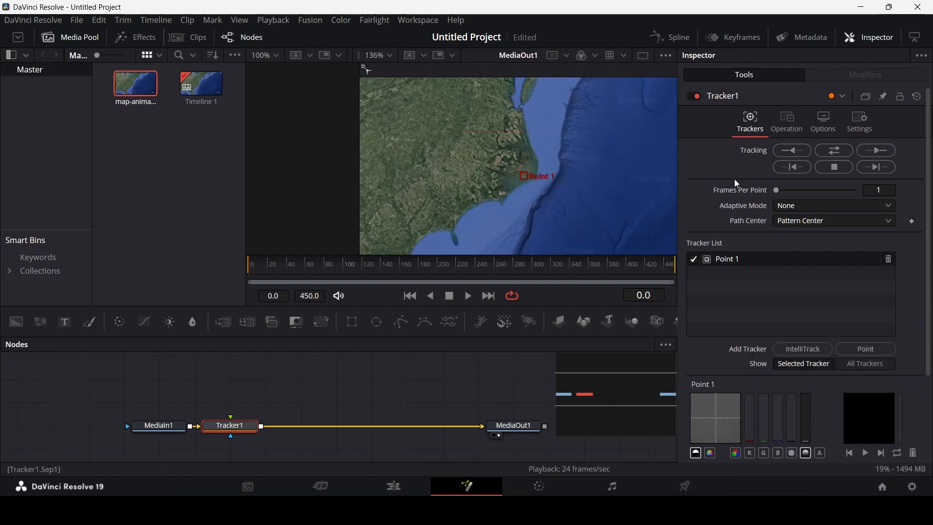
click(795, 206)
click(816, 236)
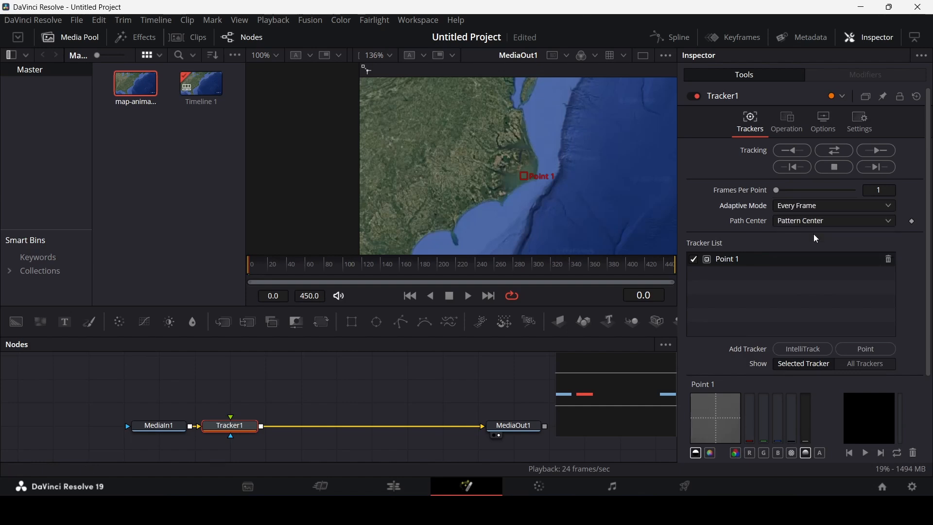
click(797, 222)
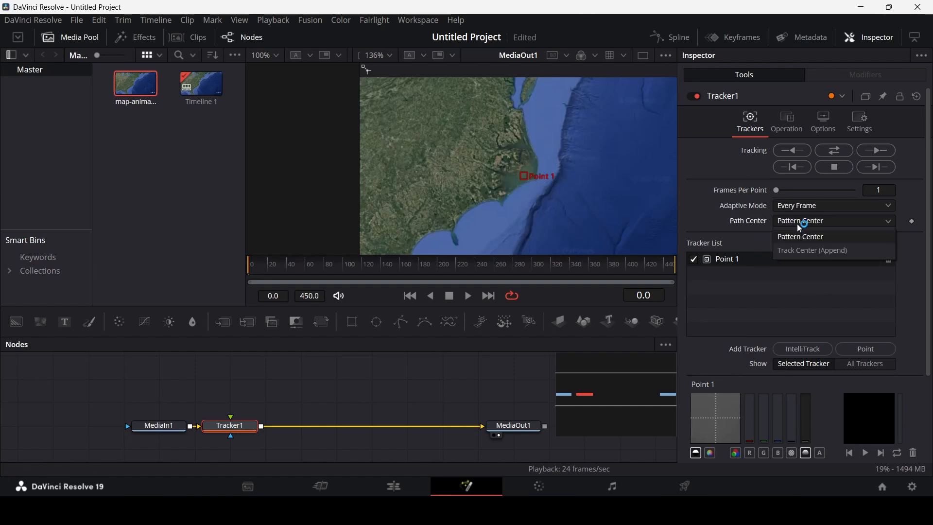
click(824, 250)
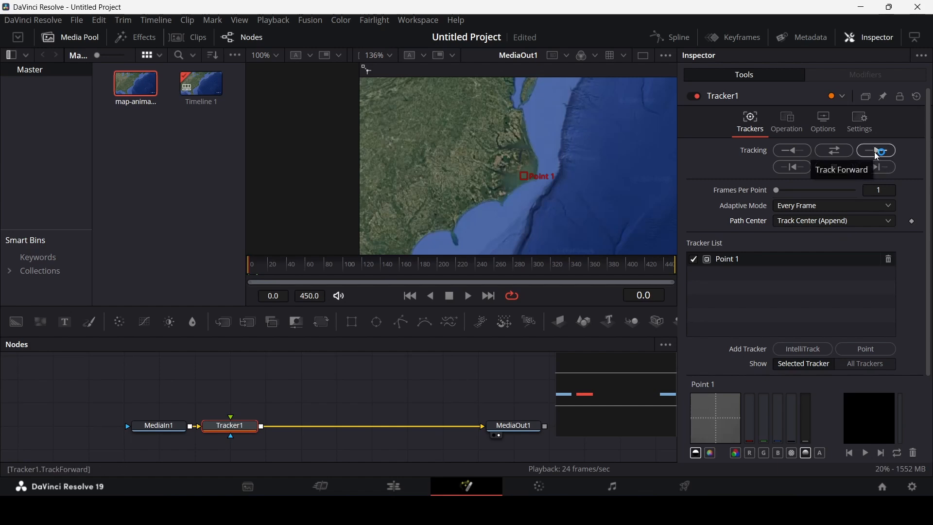
scroll(530, 184, down, 2)
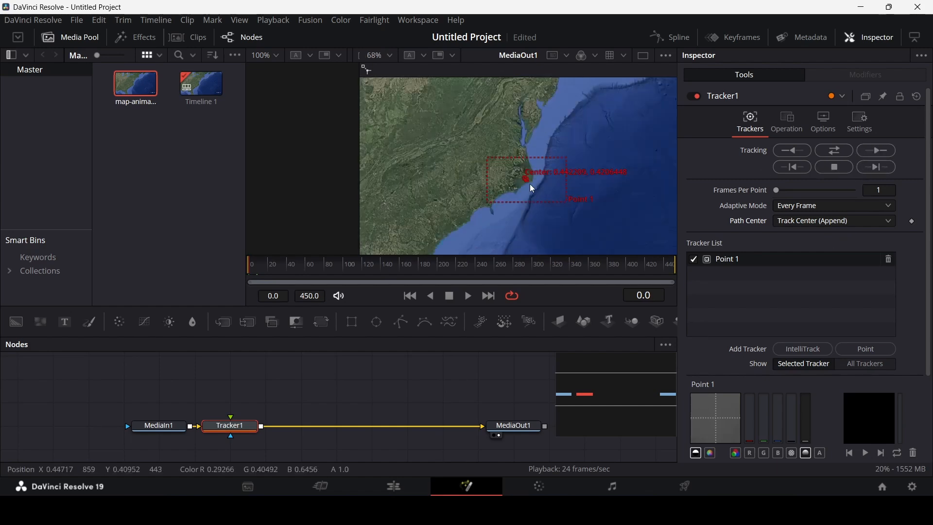
scroll(529, 183, down, 1)
drag(555, 199, 534, 187)
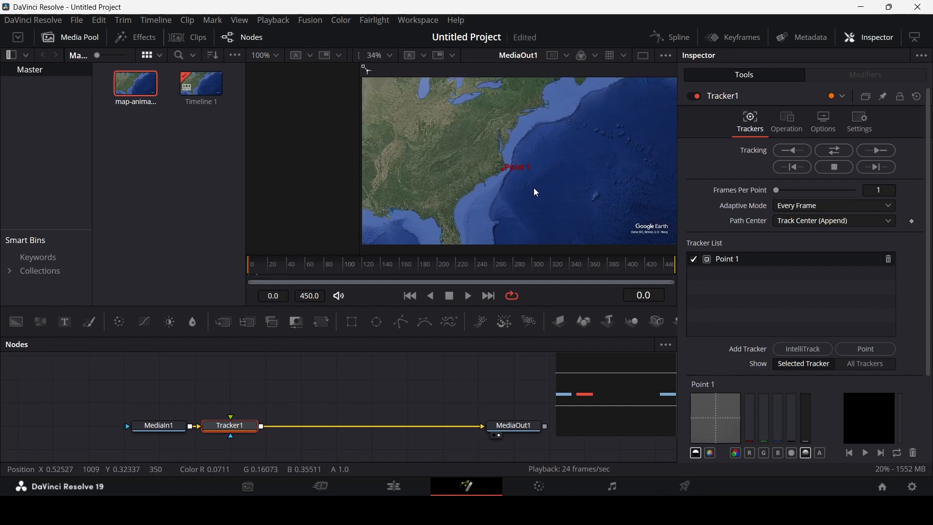
Track Point 1 forward from frame 0, stop the tracking at about frame 145, and return the playhead to frame 0
click(875, 152)
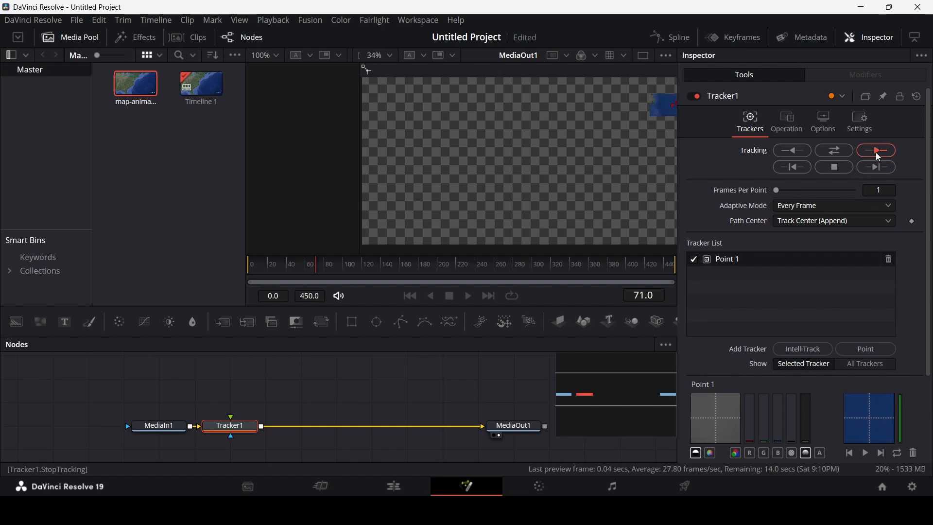
click(839, 168)
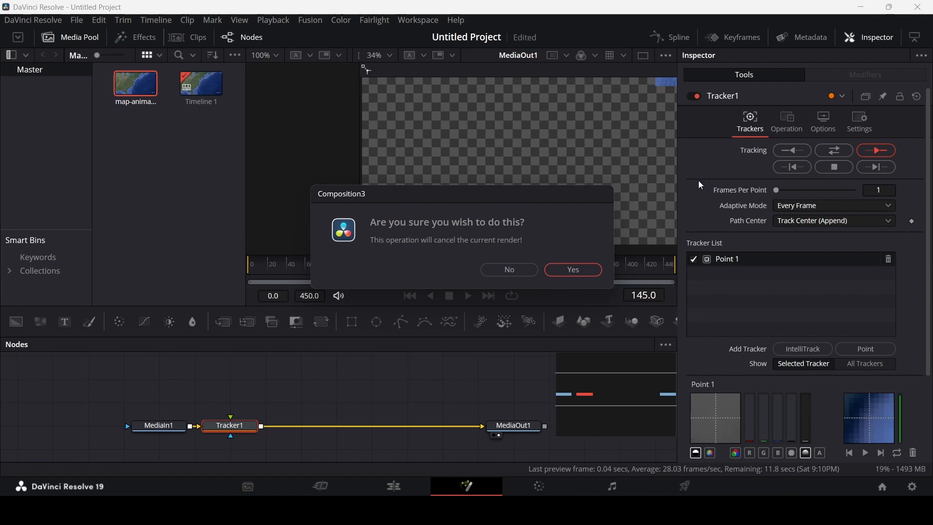
click(587, 270)
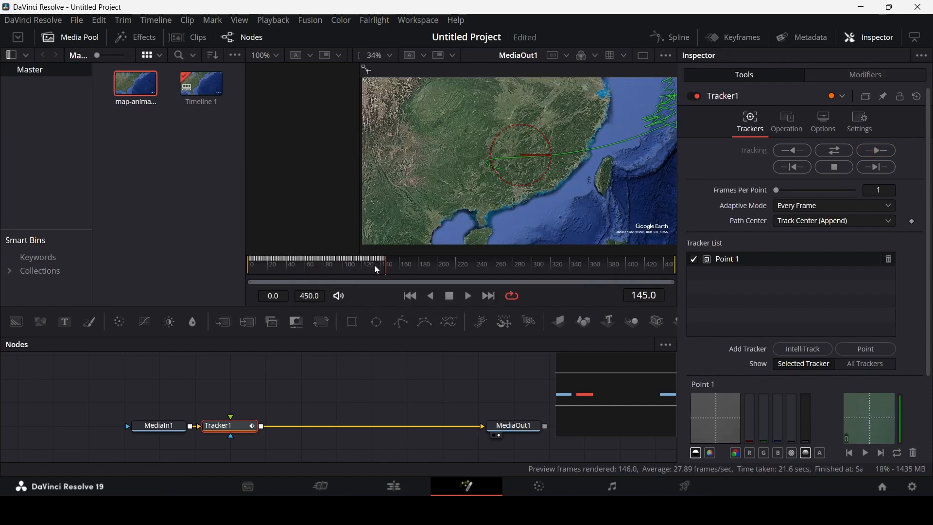
drag(290, 264, 240, 267)
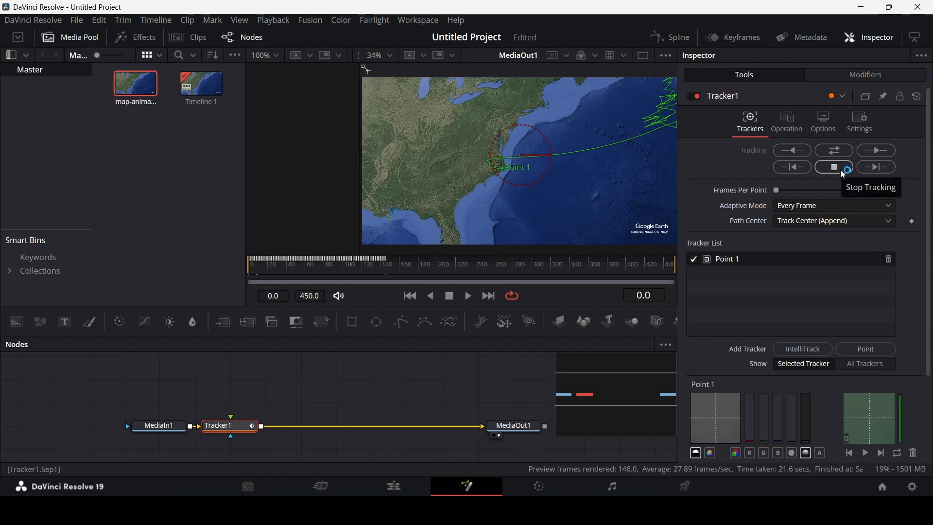
drag(388, 271, 248, 277)
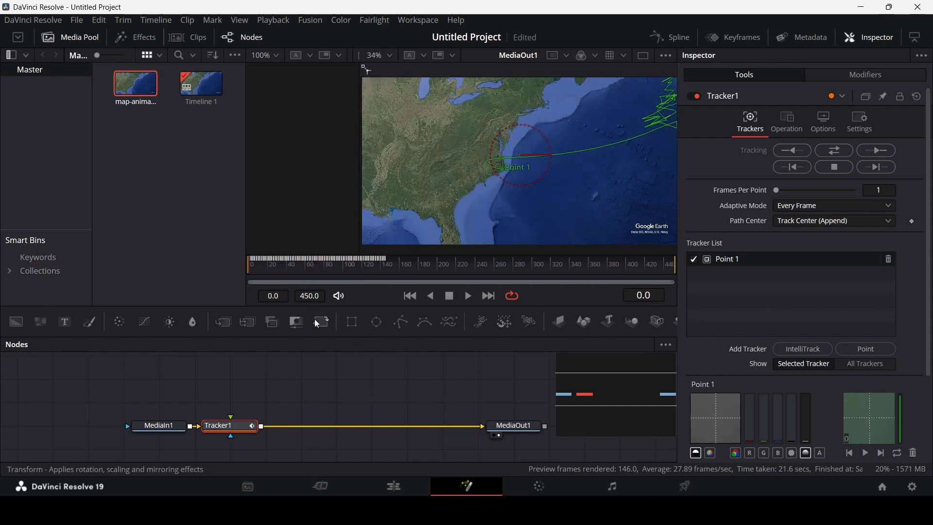
Play back the tracked footage in short stretches up to frame 46 and examine how Point 1 follows the east coast headland
scroll(503, 173, up, 3)
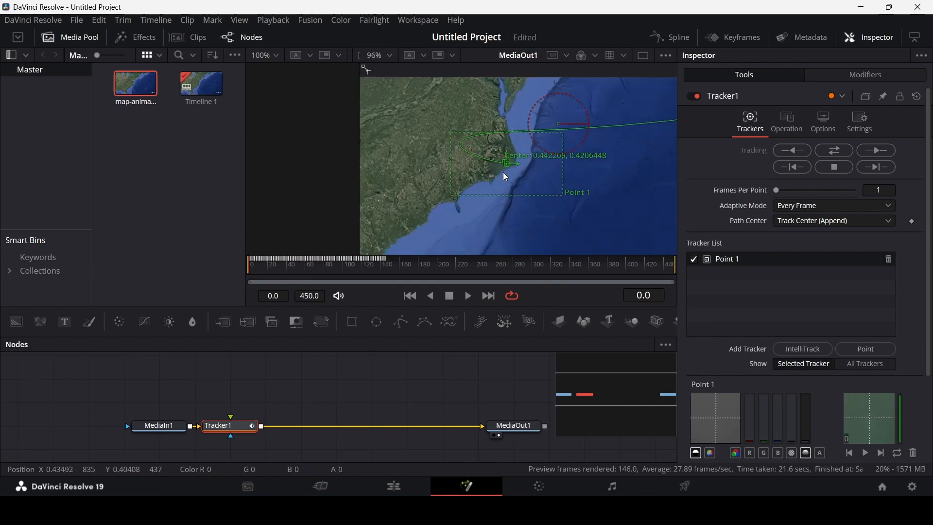
key(space)
key(space)
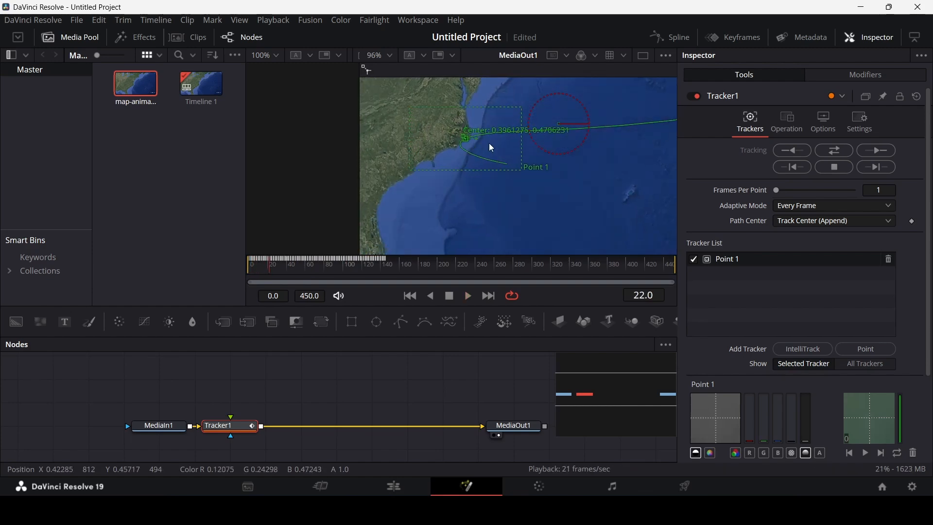
key(space)
key(space)
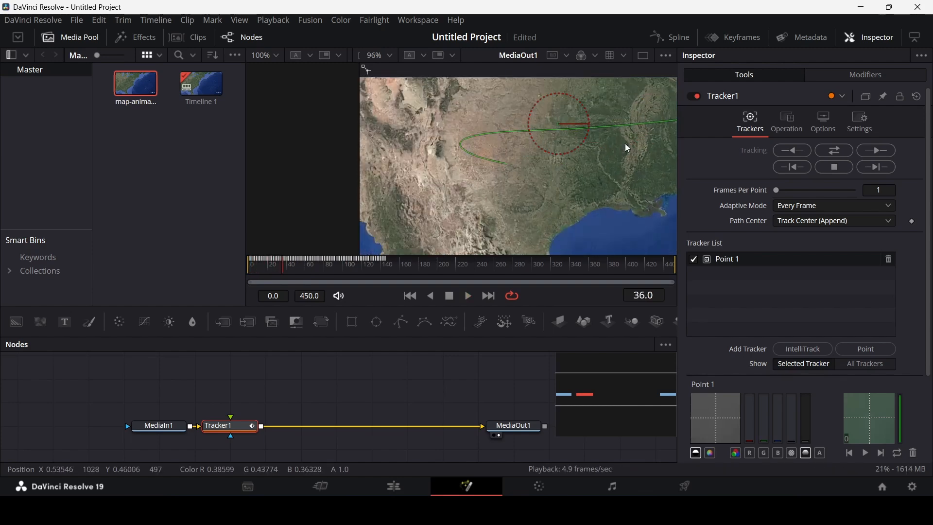
scroll(557, 170, down, 3)
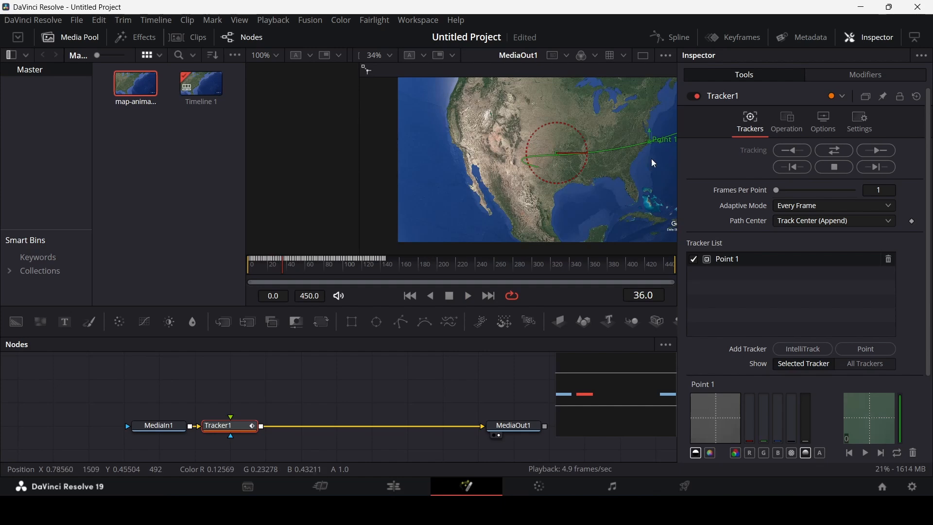
scroll(586, 169, down, 1)
drag(587, 169, 541, 182)
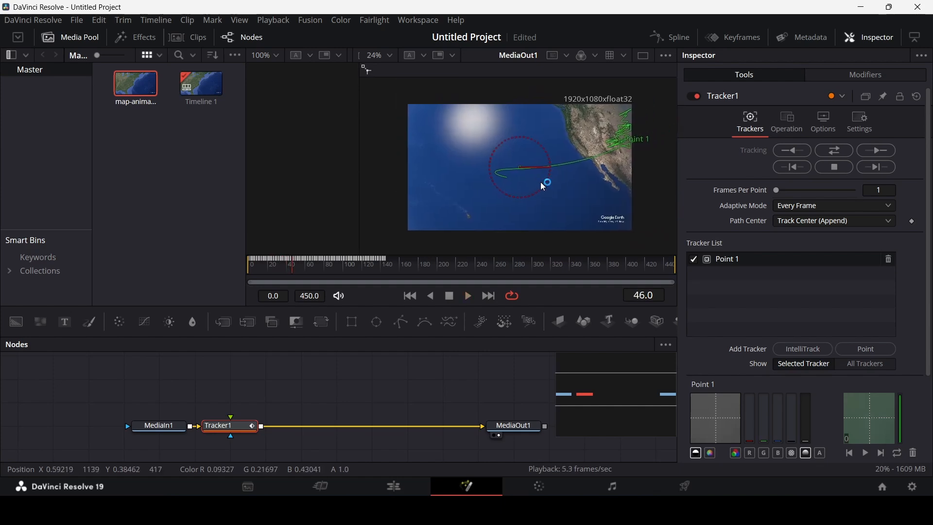
scroll(541, 182, up, 1)
scroll(532, 174, down, 1)
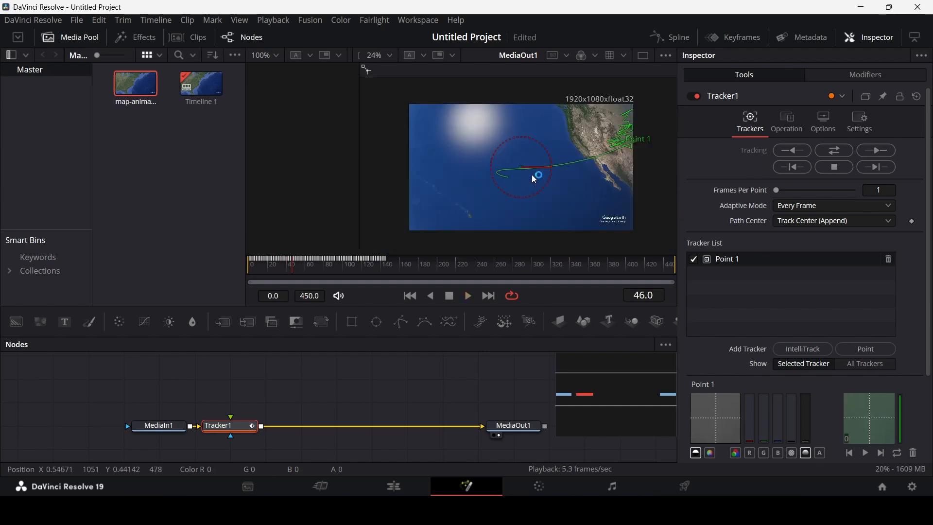
Step through the frames around 37 to 41 and park the playhead at frame 40, where Point 1 reaches the image edge
drag(296, 268, 284, 271)
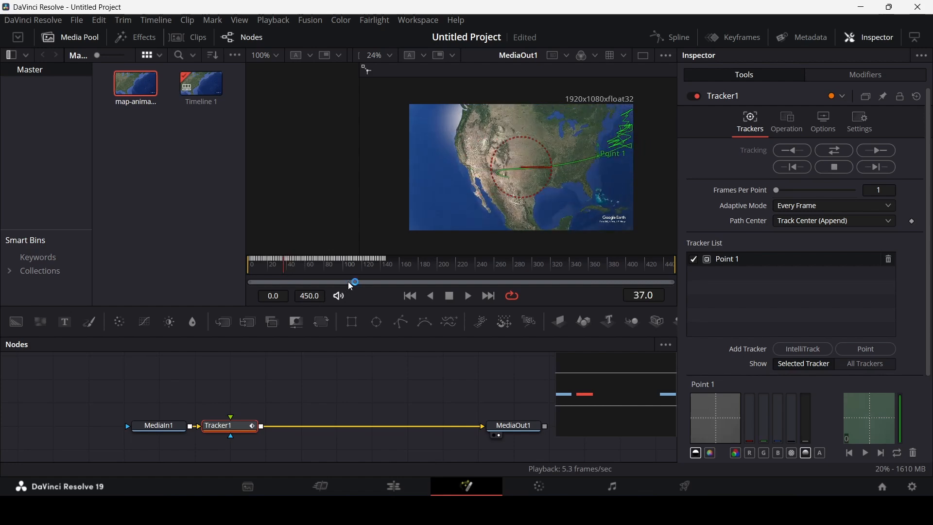
click(322, 386)
click(287, 264)
click(231, 425)
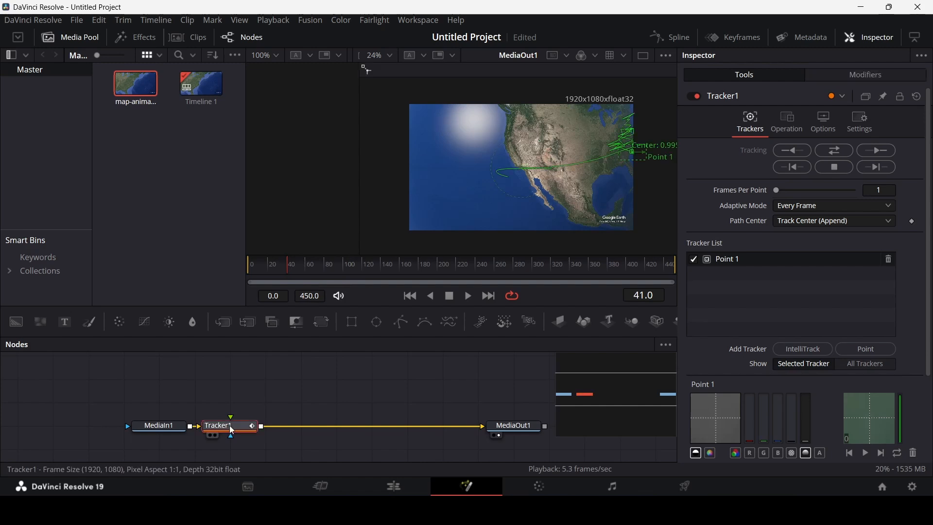
click(290, 266)
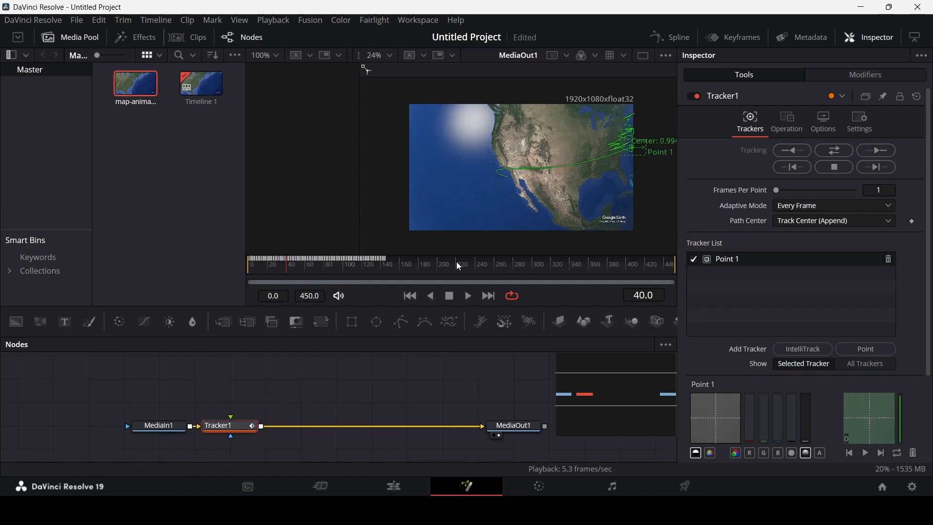
key(Left)
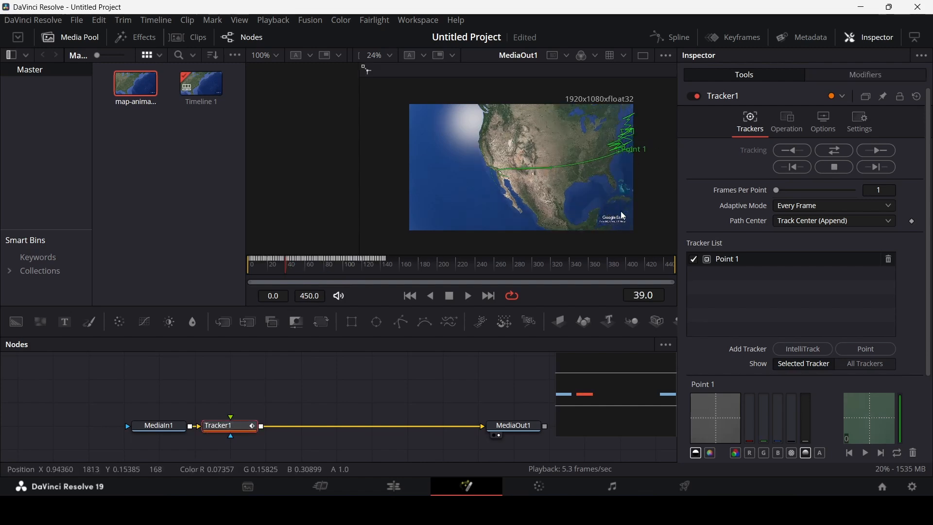
key(Right)
key(Right)
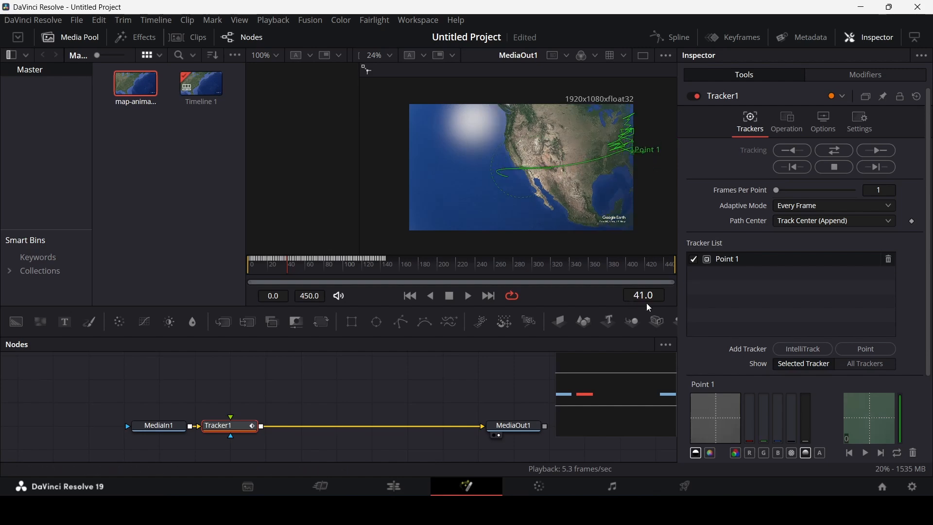
key(Left)
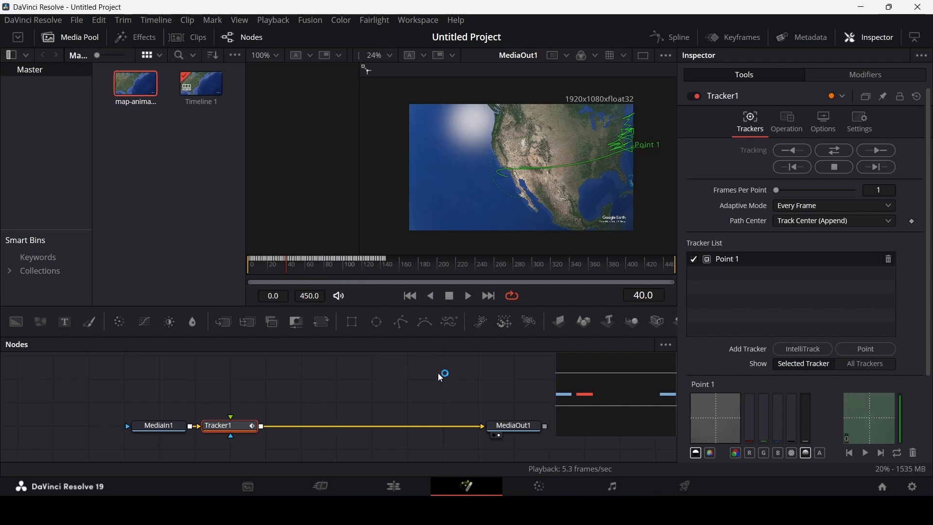
Delete Tracker1's Tracked Center 1 keyframes after frame 40 in the keyframe editor, close it, and return the playhead to frame 0
click(737, 43)
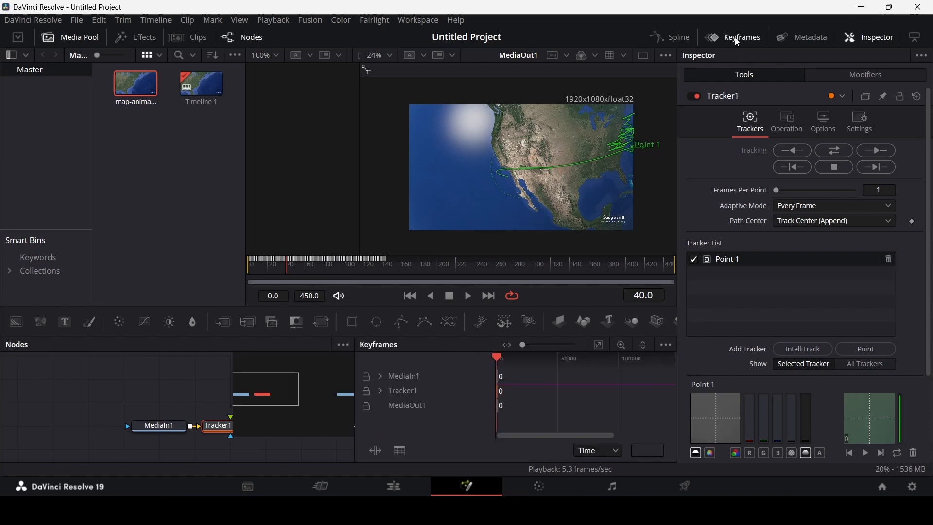
click(599, 345)
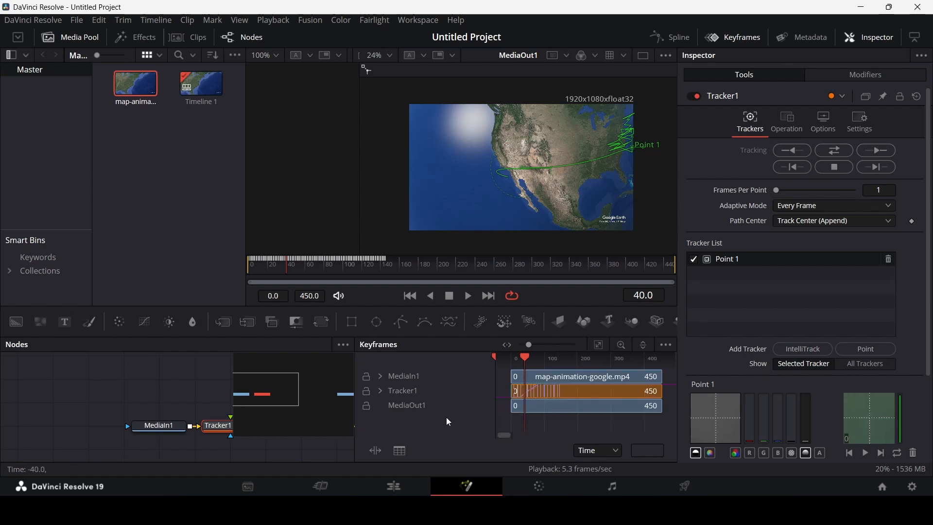
click(378, 392)
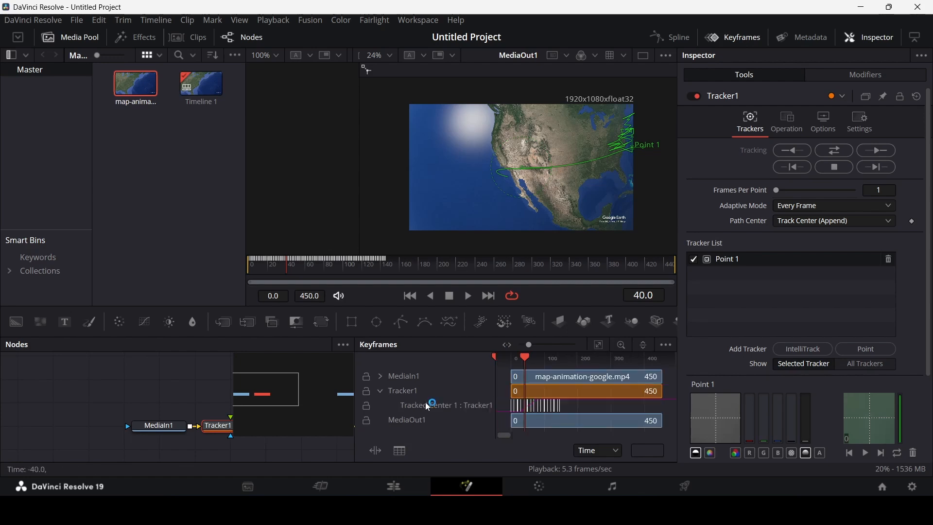
drag(571, 406, 527, 405)
key(Delete)
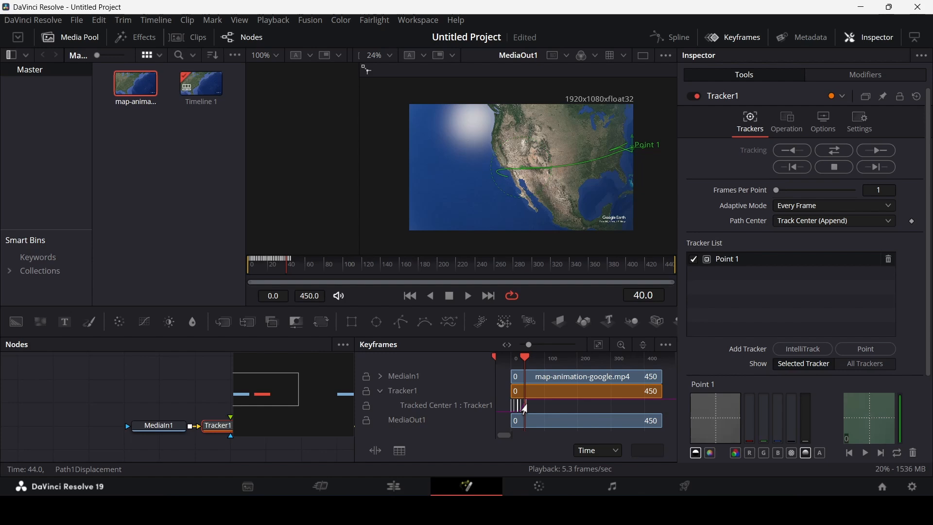
scroll(524, 408, up, 8)
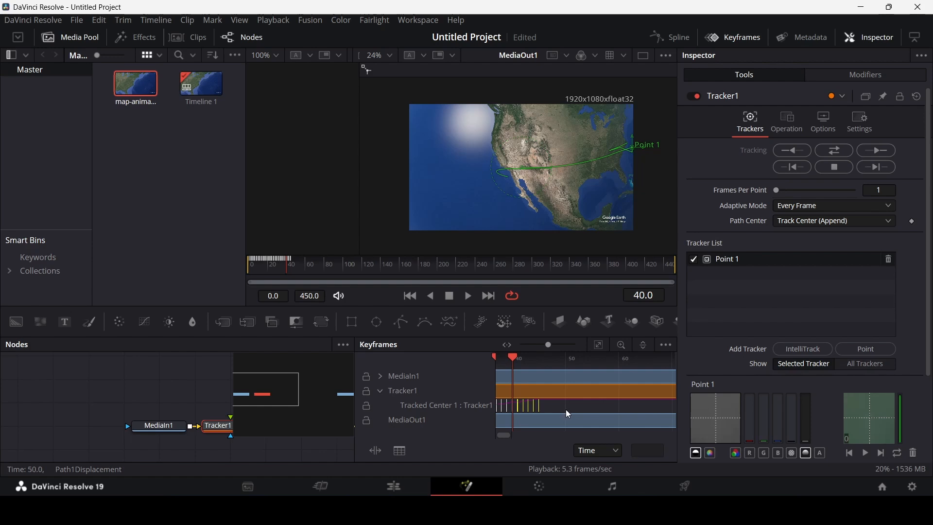
key(Delete)
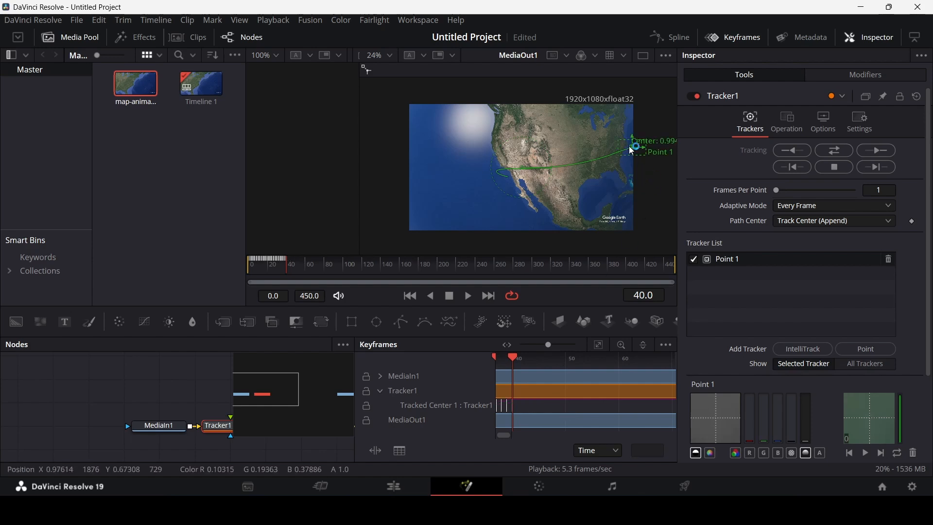
drag(290, 270, 249, 276)
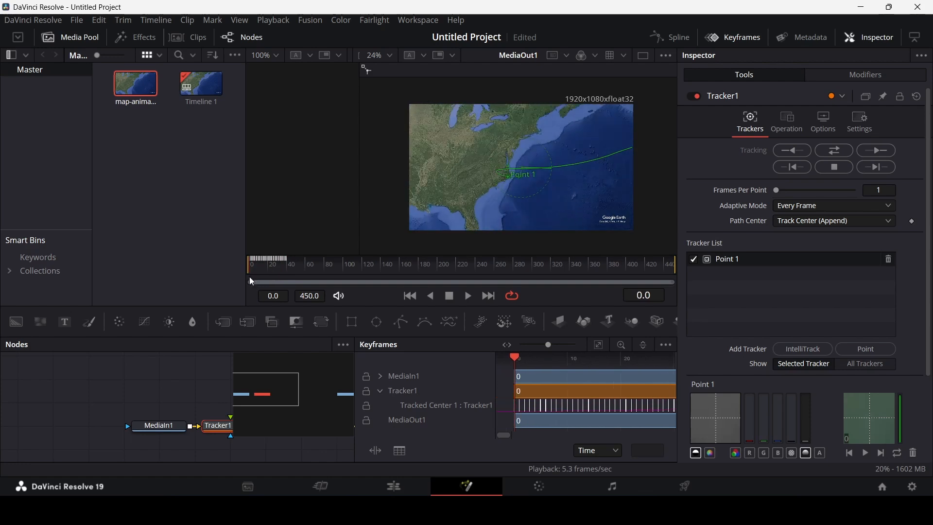
click(744, 37)
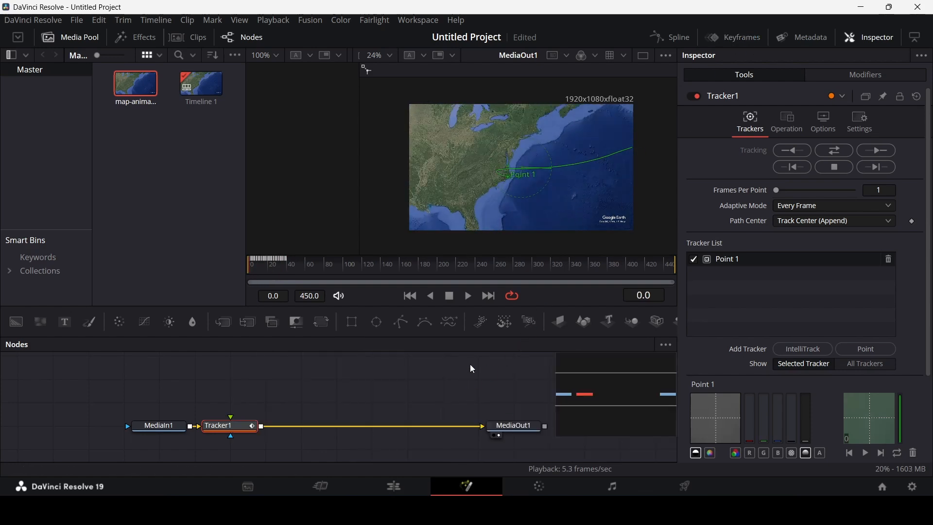
Add a Text node feeding Tracker1's foreground input and set its text to "USA"
drag(366, 378, 393, 392)
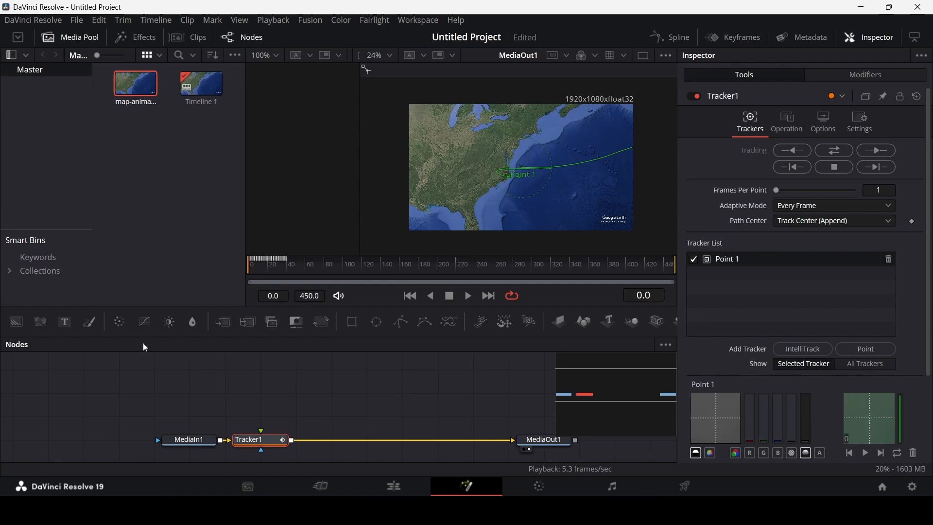
drag(65, 321, 261, 437)
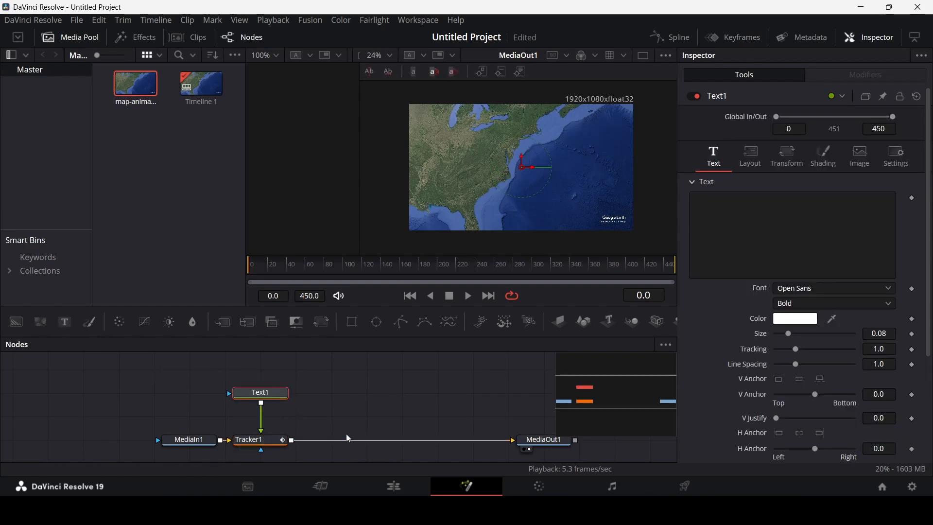
click(781, 243)
text(USA)
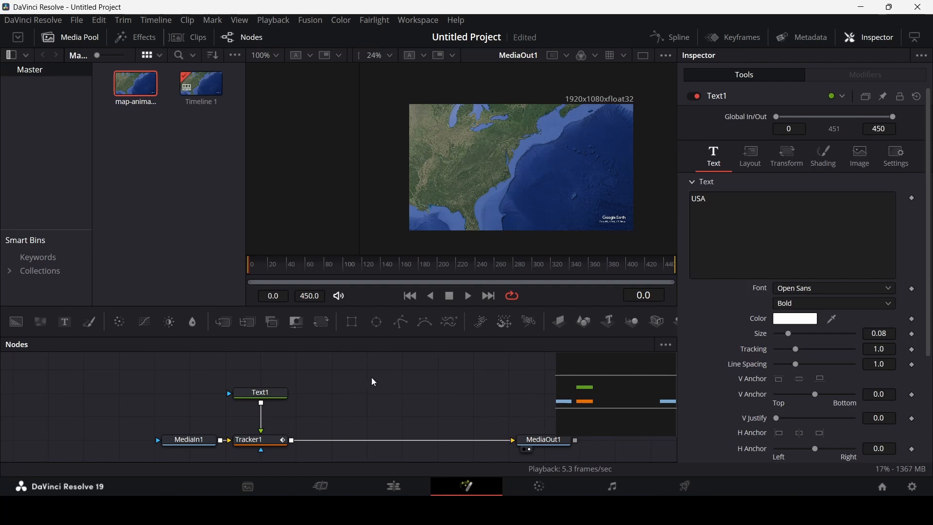
Set Tracker1's operation to Match Move and play back the opening frames to check how the USA label moves
scroll(517, 173, up, 2)
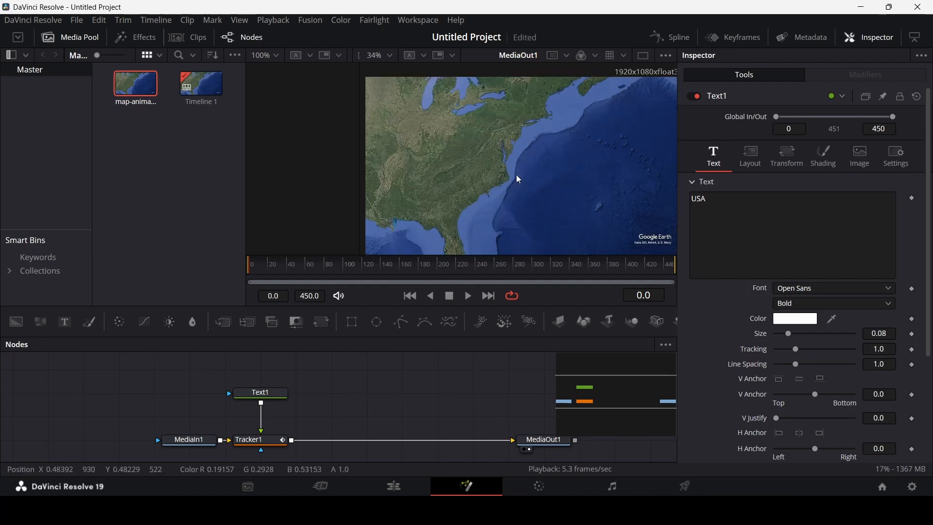
click(273, 446)
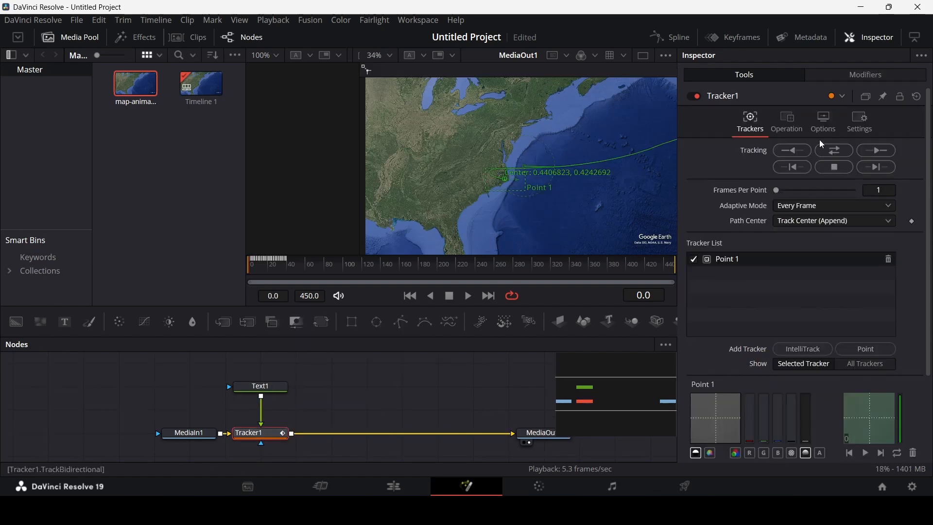
click(791, 125)
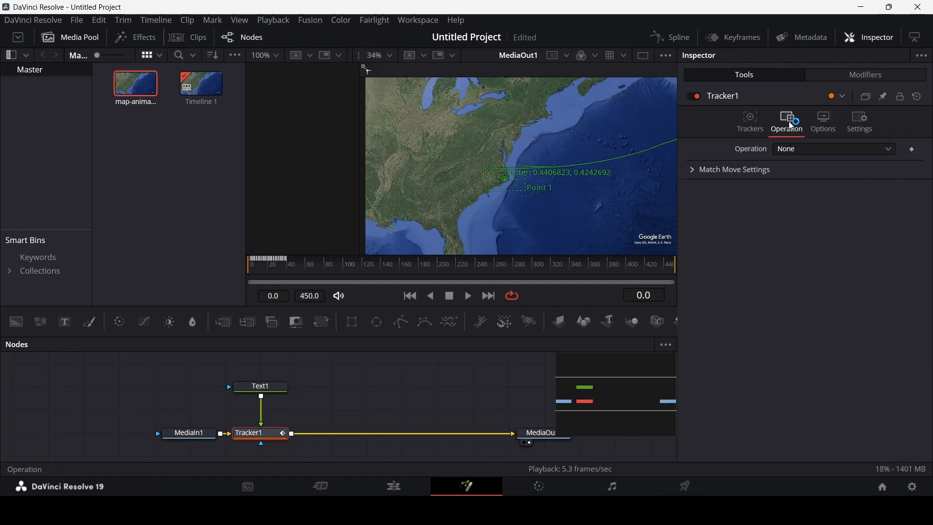
click(811, 151)
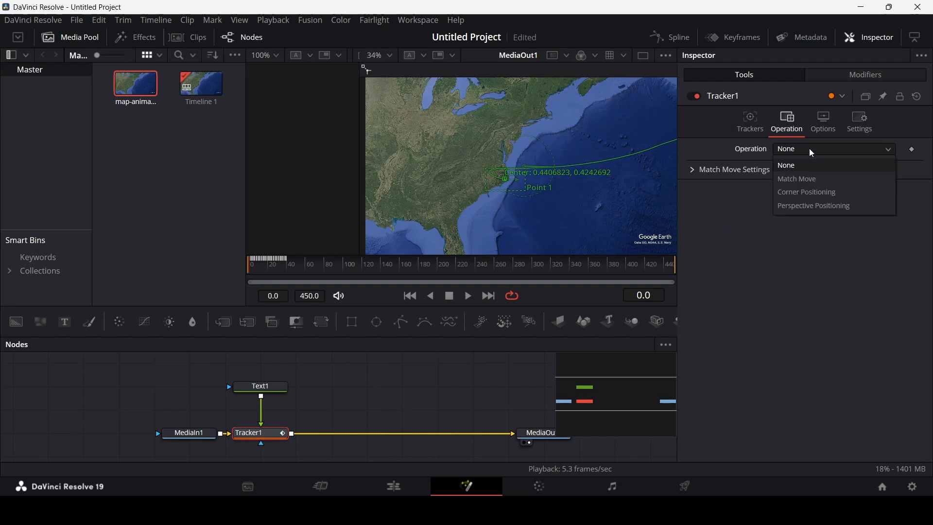
click(816, 184)
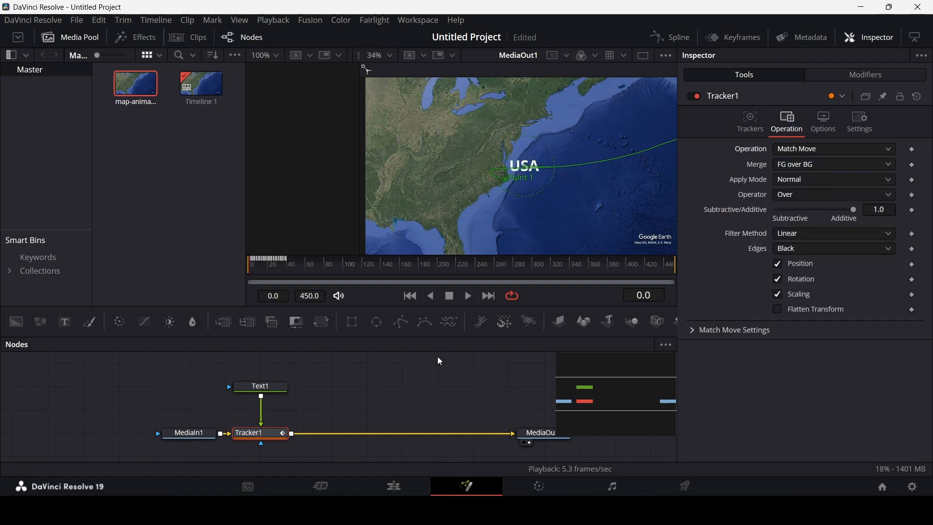
key(space)
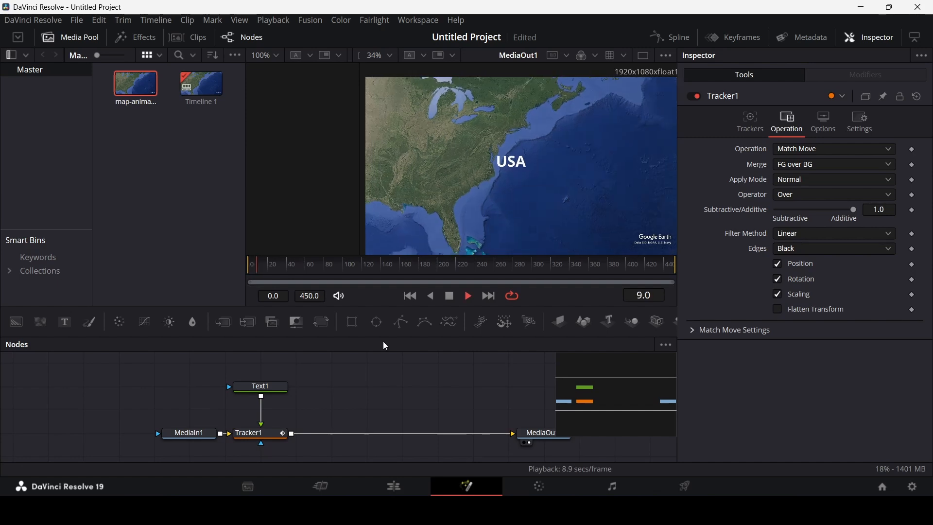
key(space)
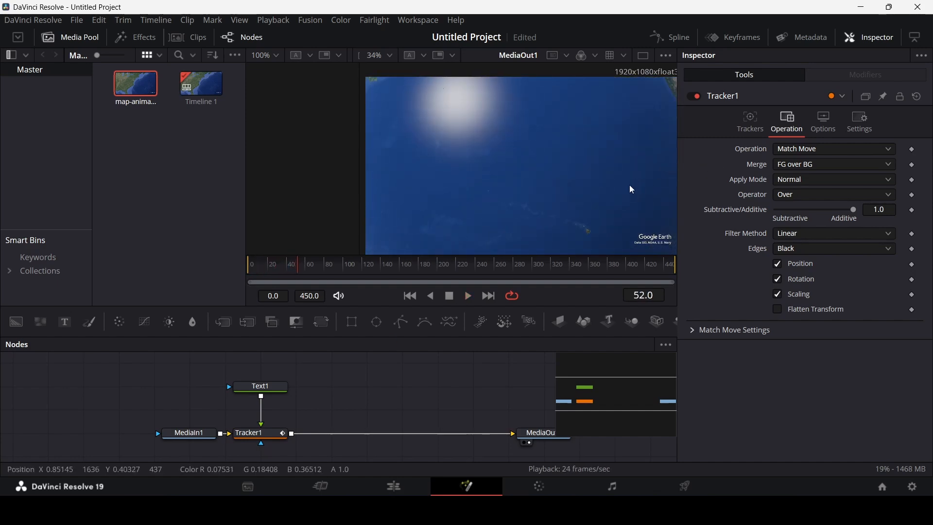
Replay the opening frames from frame 0 and examine how the USA label follows the tracked coast
drag(275, 269, 247, 280)
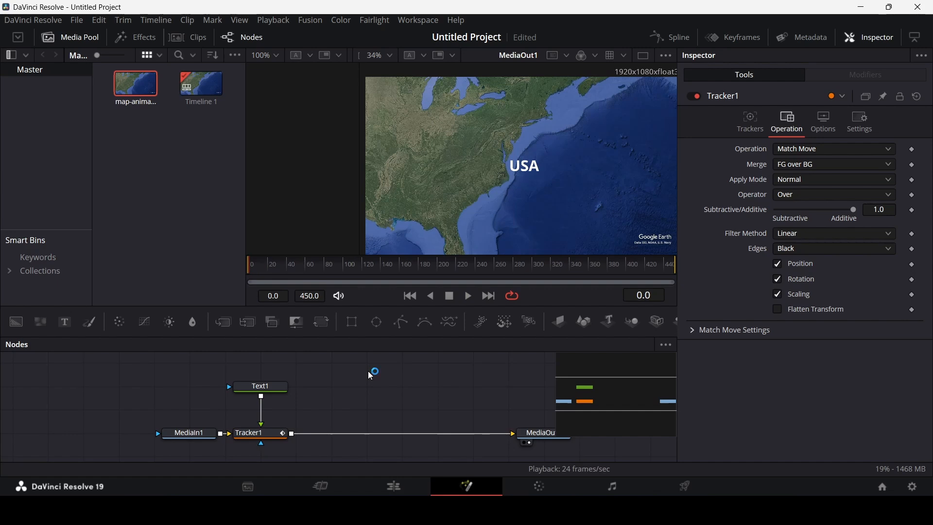
scroll(513, 193, down, 2)
scroll(514, 195, up, 1)
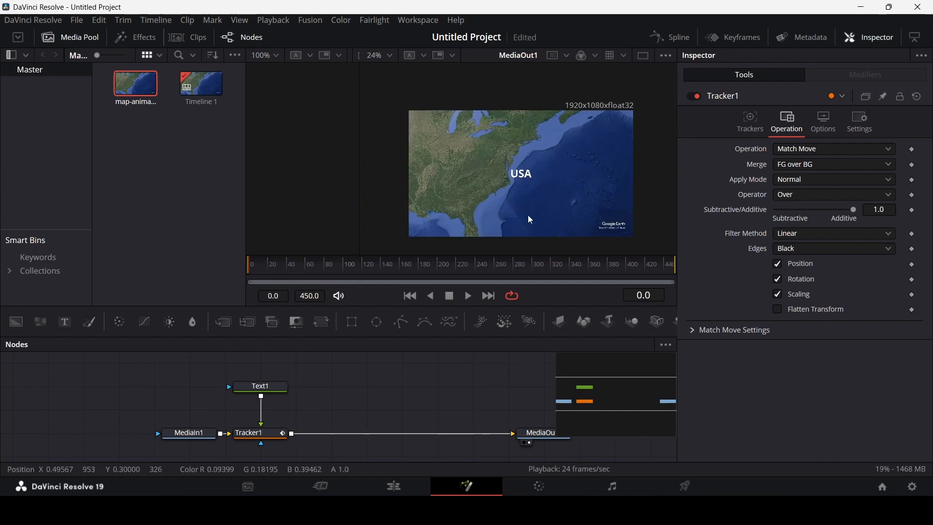
key(space)
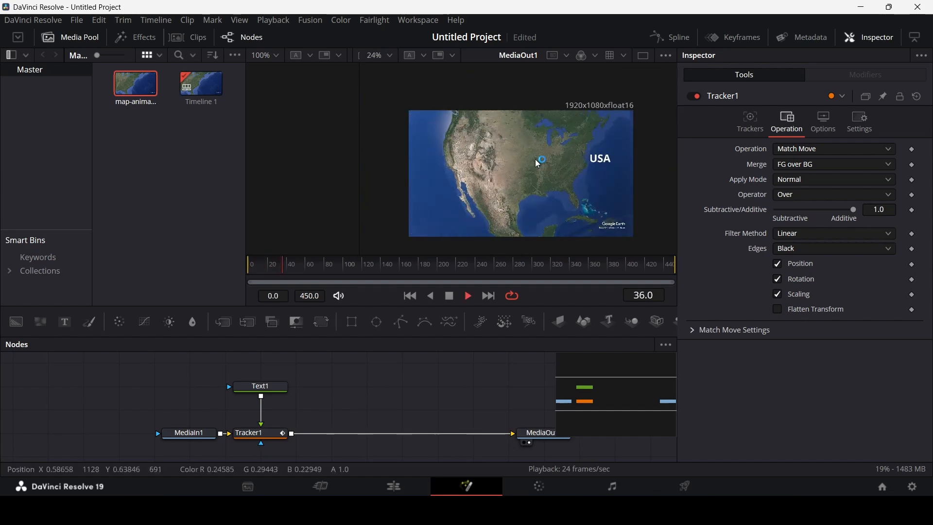
drag(263, 269, 238, 269)
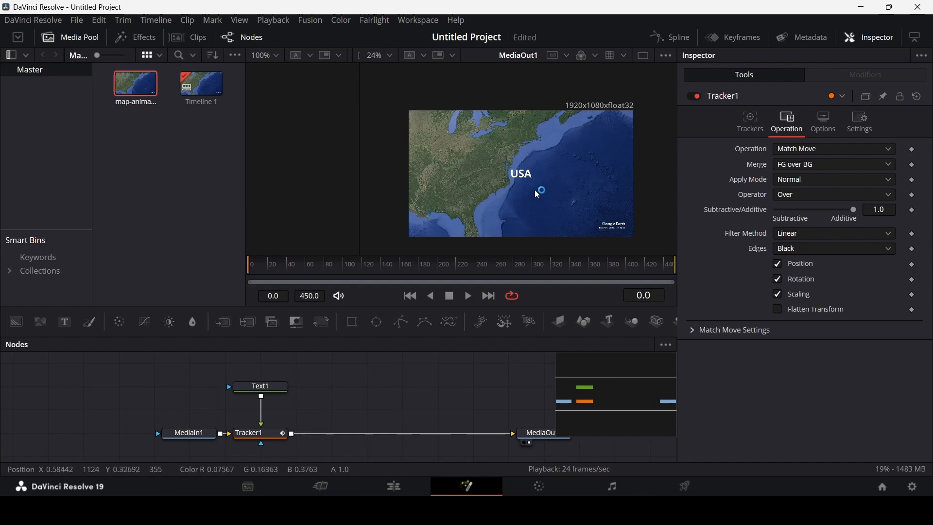
scroll(518, 181, up, 1)
scroll(520, 185, up, 2)
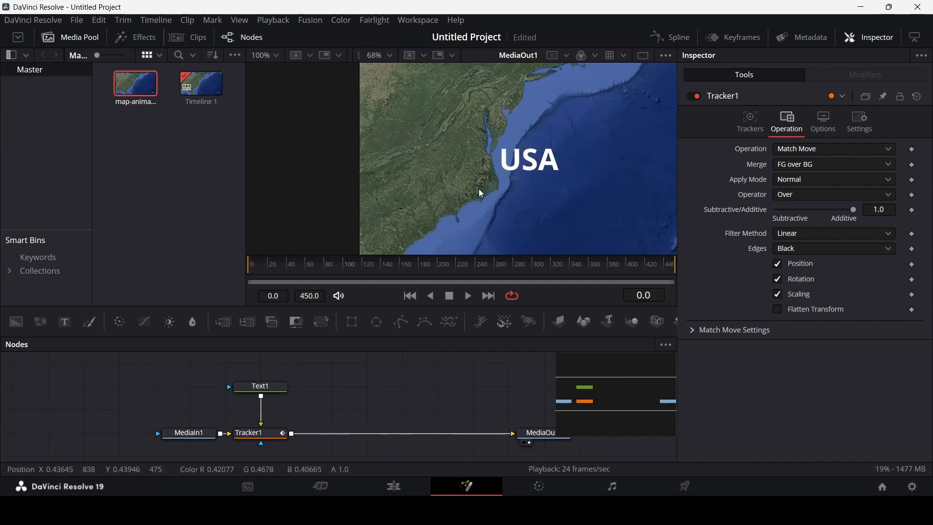
Turn off Rotation and Scaling in Tracker1's match move, leaving only Position, comparing the label's motion over the first frames
click(270, 438)
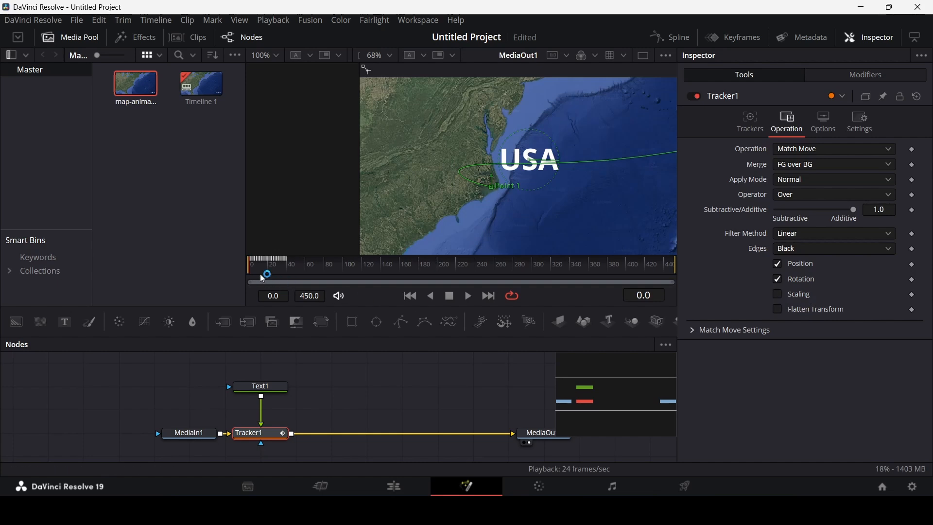
scroll(537, 195, down, 2)
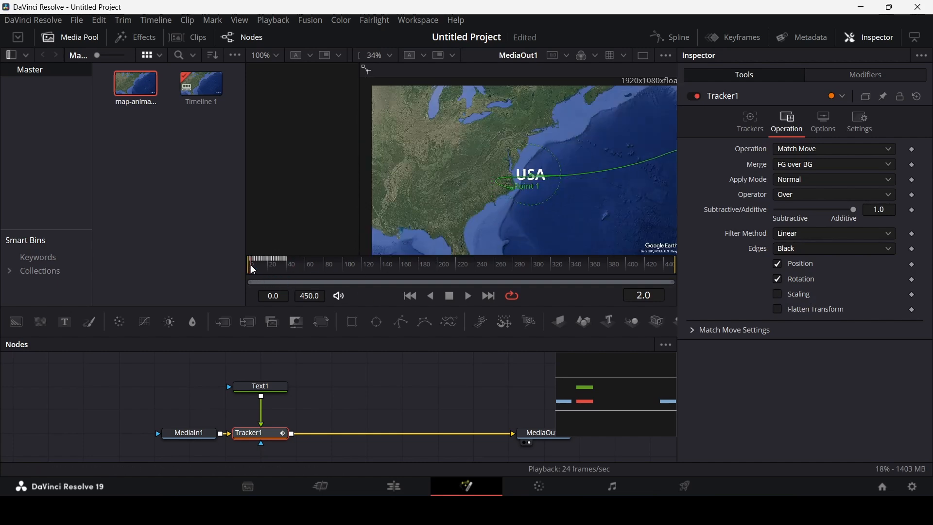
mouse_move(253, 270)
mouse_down()
mouse_move(288, 272)
mouse_move(255, 271)
mouse_up()
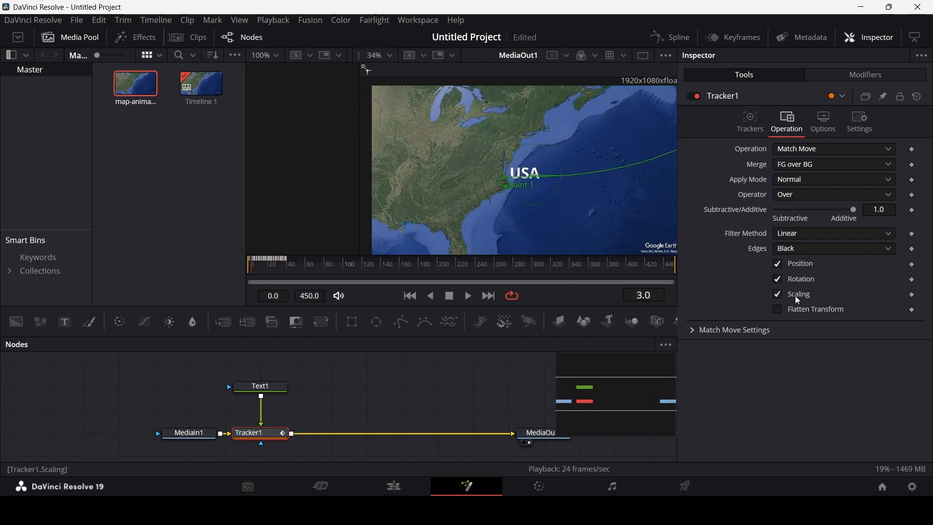
mouse_move(258, 272)
mouse_down()
mouse_move(288, 273)
mouse_move(248, 275)
mouse_up()
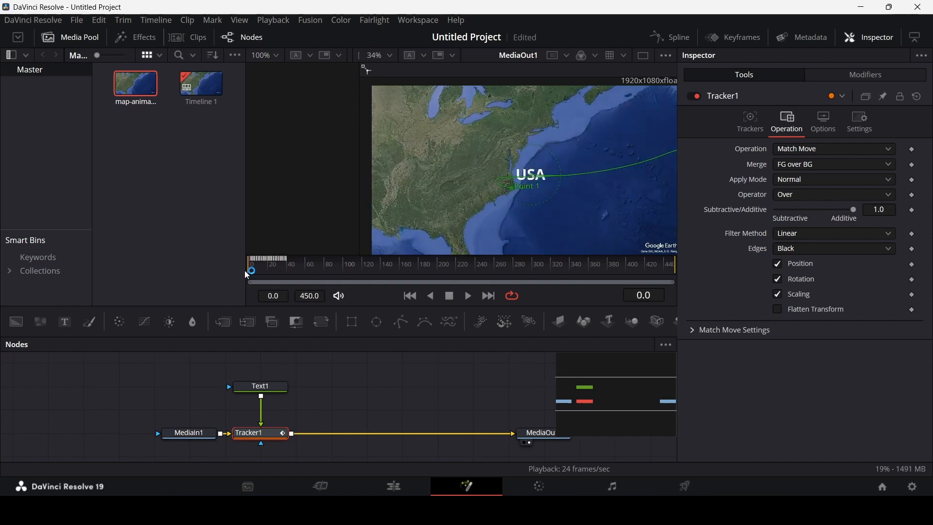
click(802, 300)
Play back the position-only USA label past frame 40, return to frame 0, and inspect it up close
key(space)
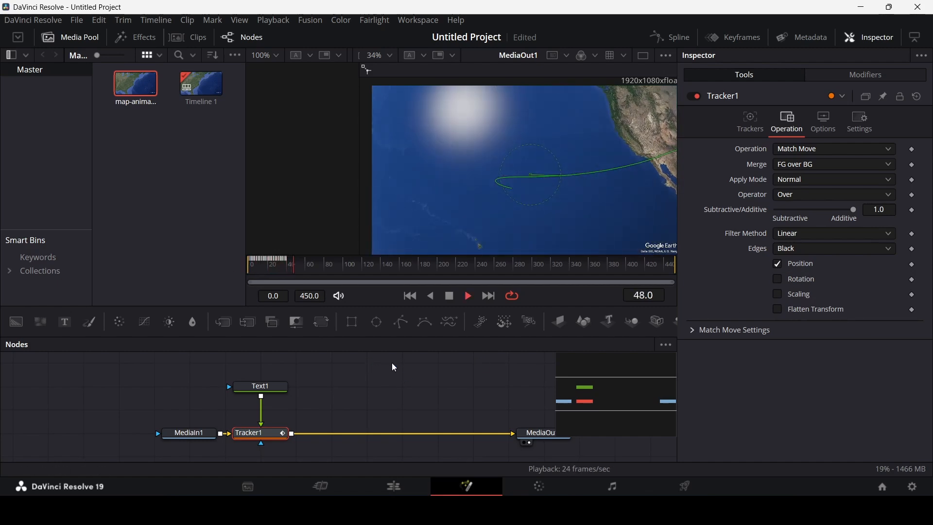
click(299, 288)
drag(261, 272, 223, 274)
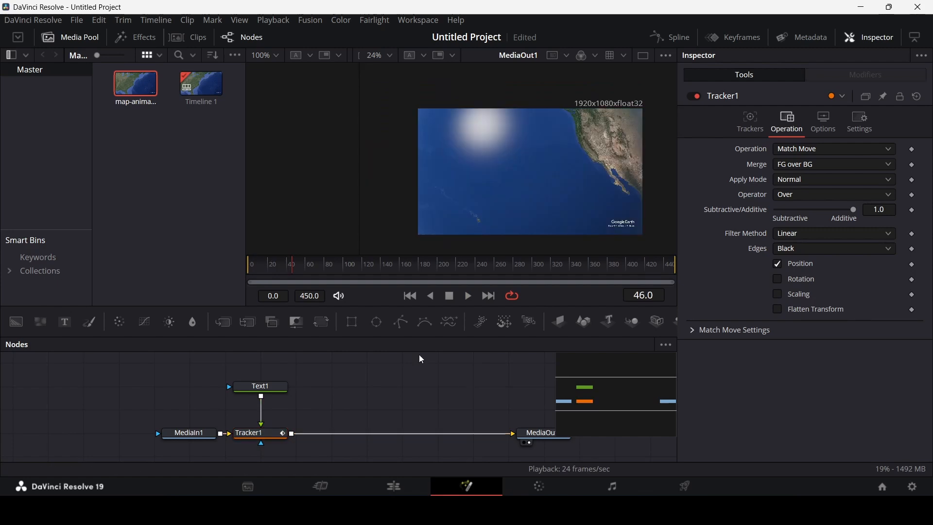
drag(287, 268, 245, 268)
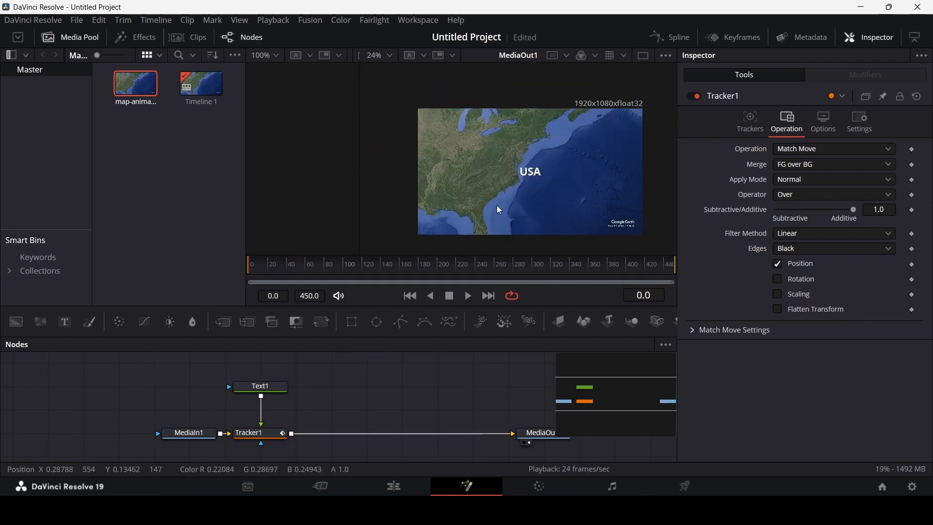
scroll(524, 193, up, 5)
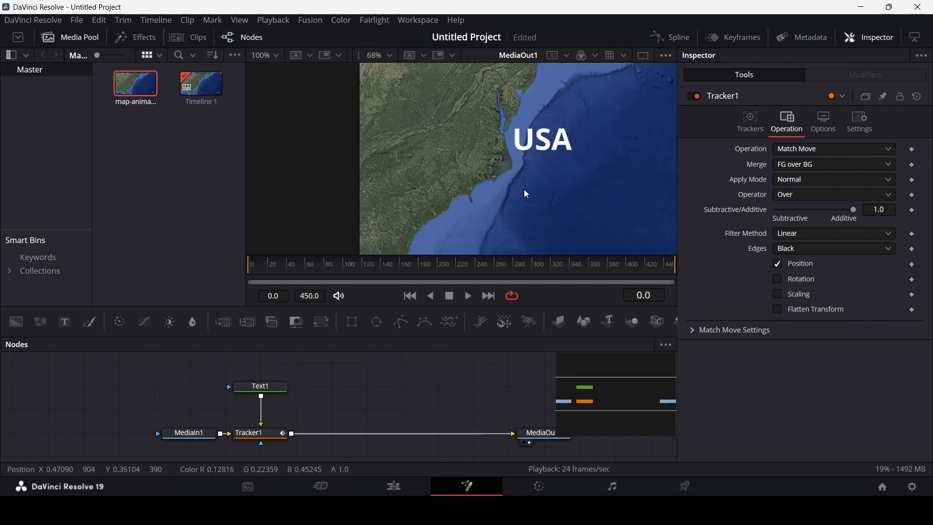
scroll(525, 193, up, 1)
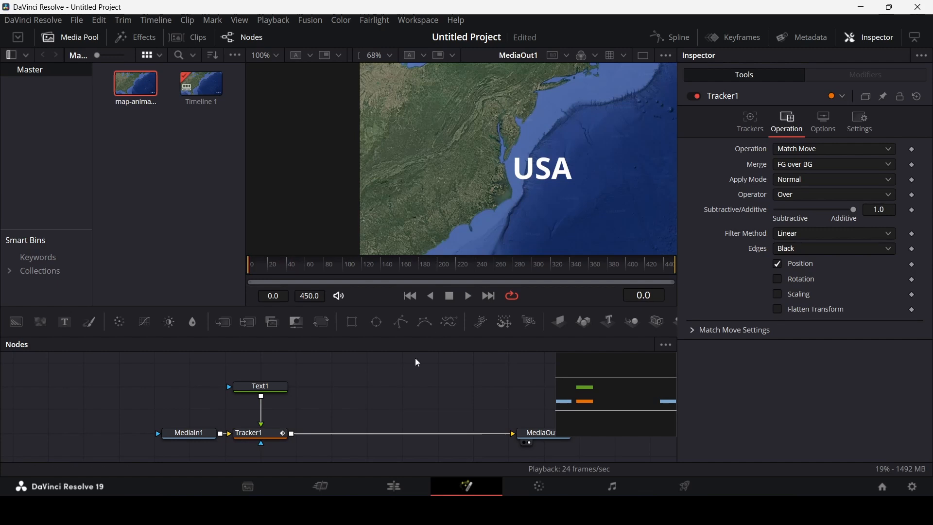
Insert a MultiMerge node between Text1 and Tracker1, with its output feeding the tracker's foreground input
drag(248, 322, 351, 395)
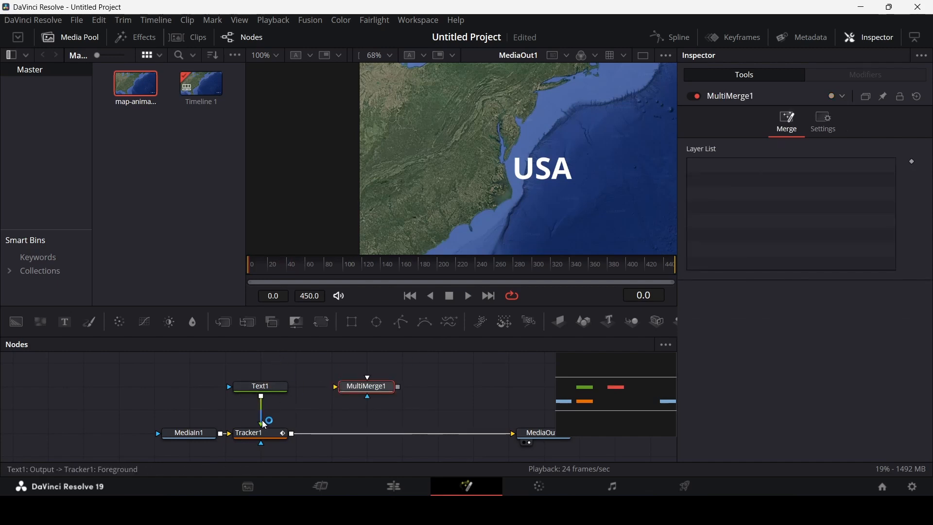
mouse_move(262, 421)
mouse_down()
mouse_move(343, 386)
mouse_move(258, 412)
mouse_up()
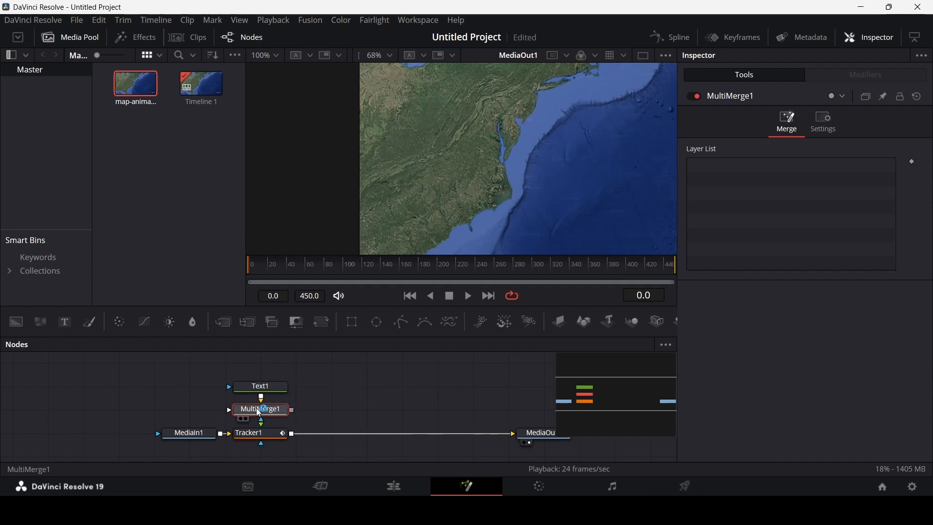
drag(266, 370, 270, 415)
drag(270, 411, 269, 387)
click(377, 387)
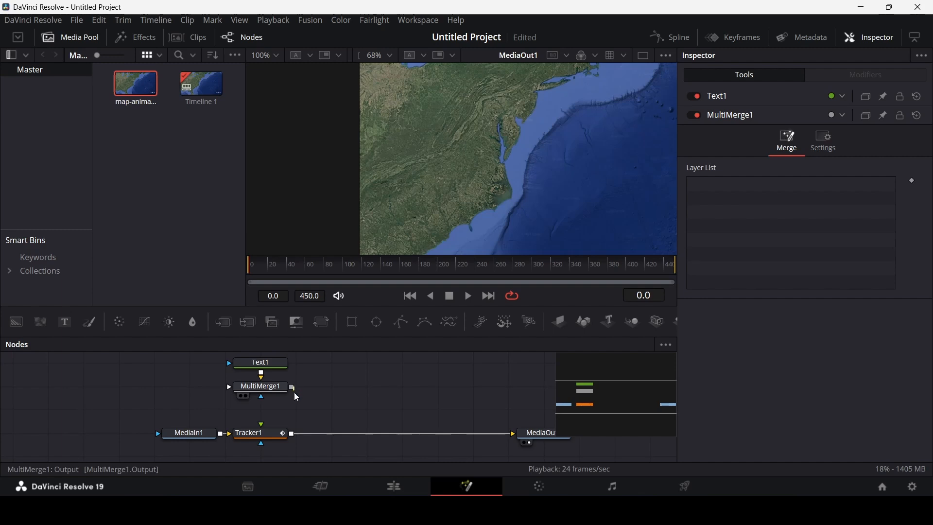
drag(294, 393, 272, 436)
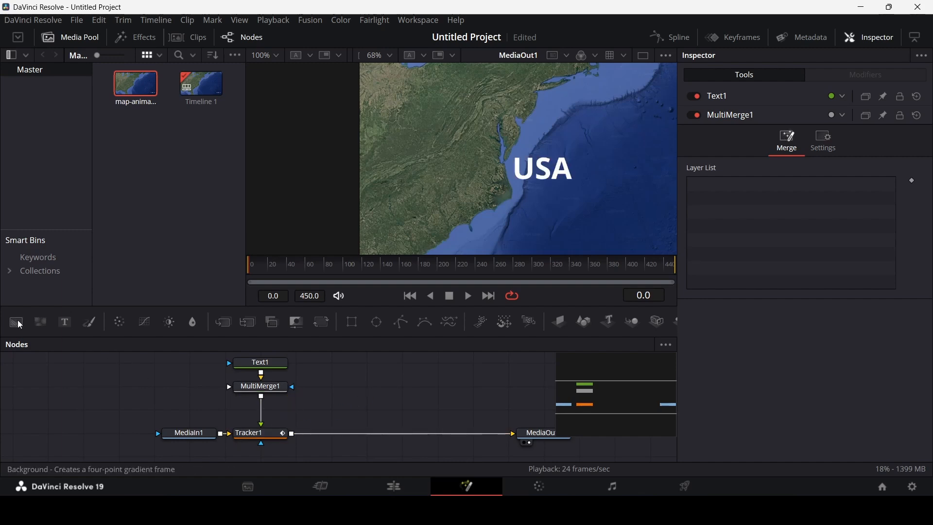
Add a white solid-color Background node masked by a Rectangle node and feed it into MultiMerge1
drag(16, 321, 189, 387)
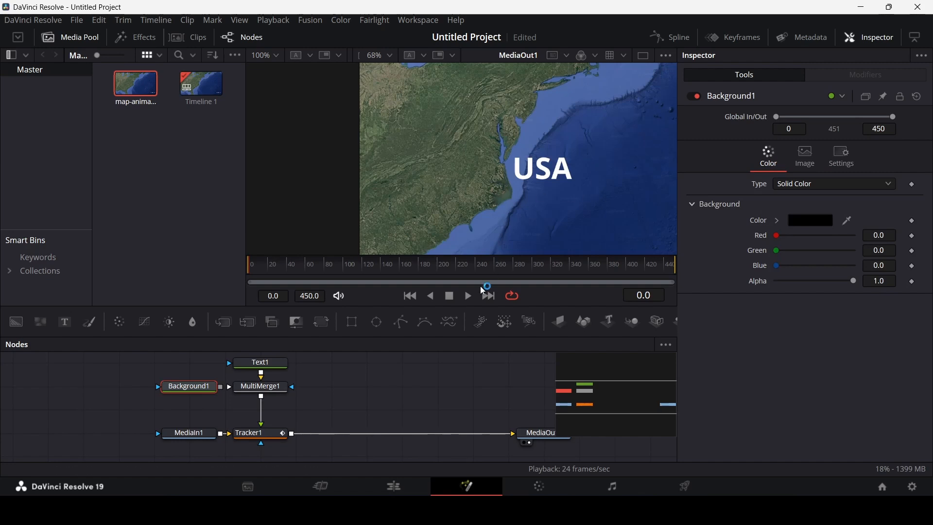
drag(352, 322, 262, 401)
click(190, 401)
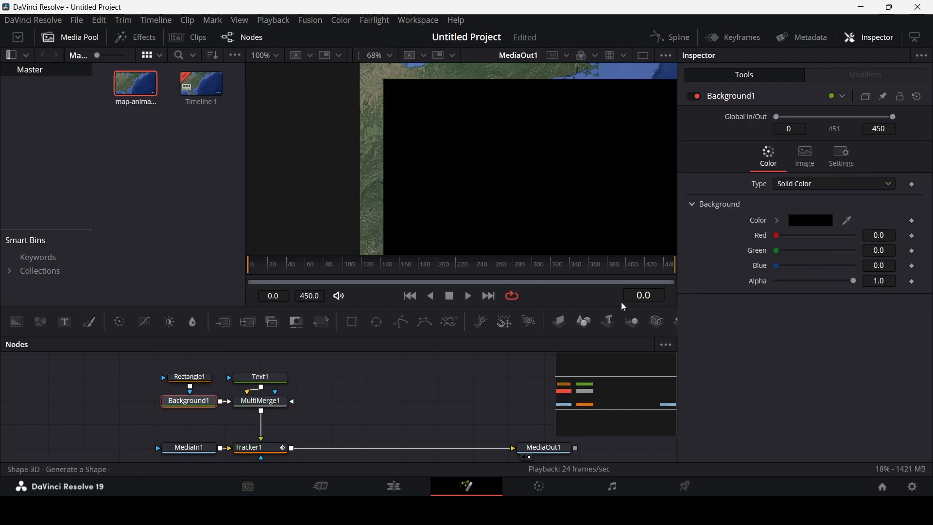
click(778, 220)
drag(789, 239, 746, 215)
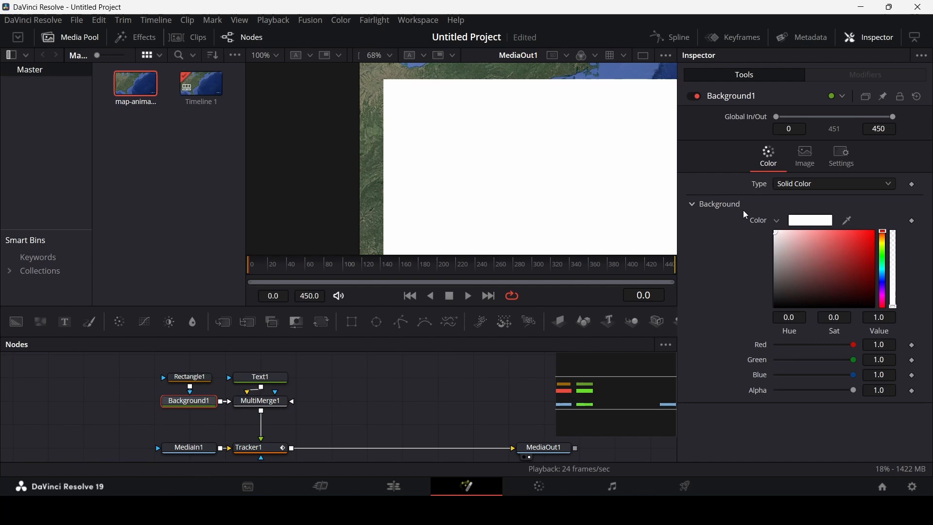
click(779, 222)
Make Rectangle1 an outline by turning off Solid and setting its border width to 0.001
click(207, 377)
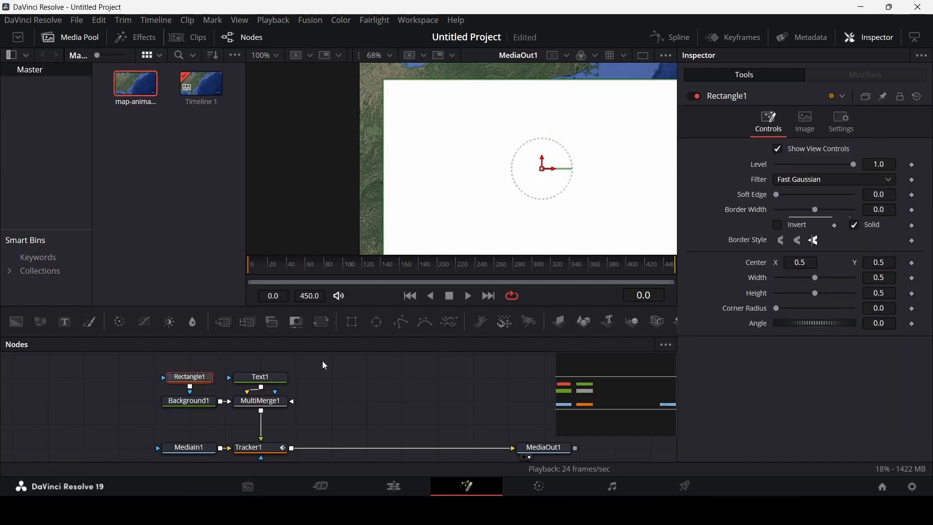
click(882, 226)
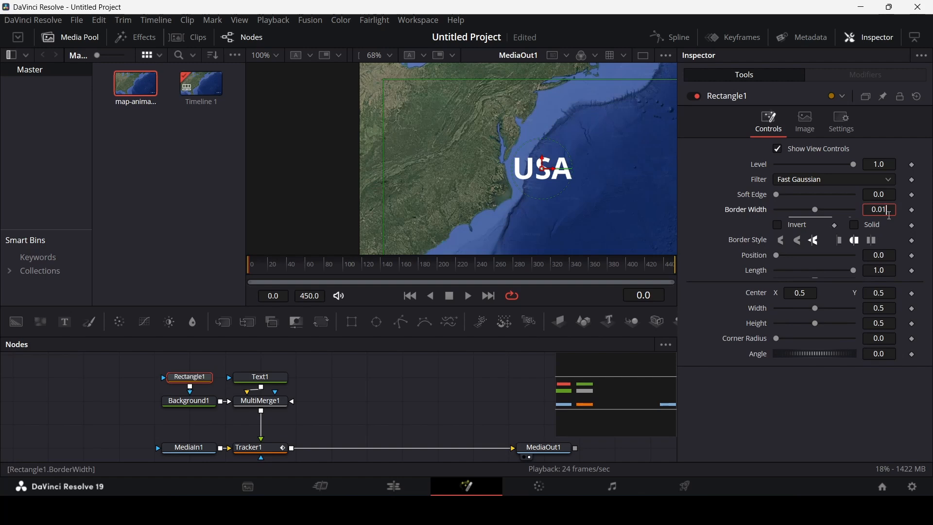
click(890, 215)
text(0.01)
key(Tab)
click(890, 214)
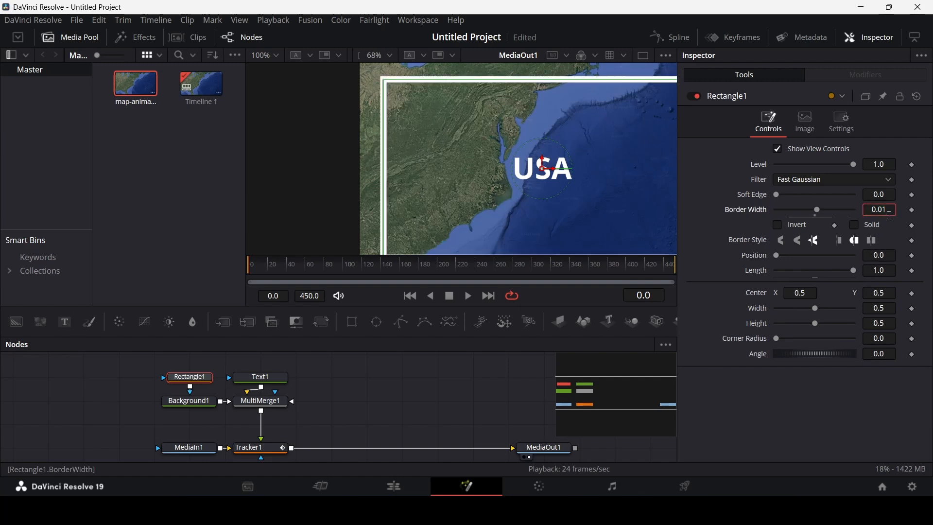
key(Tab)
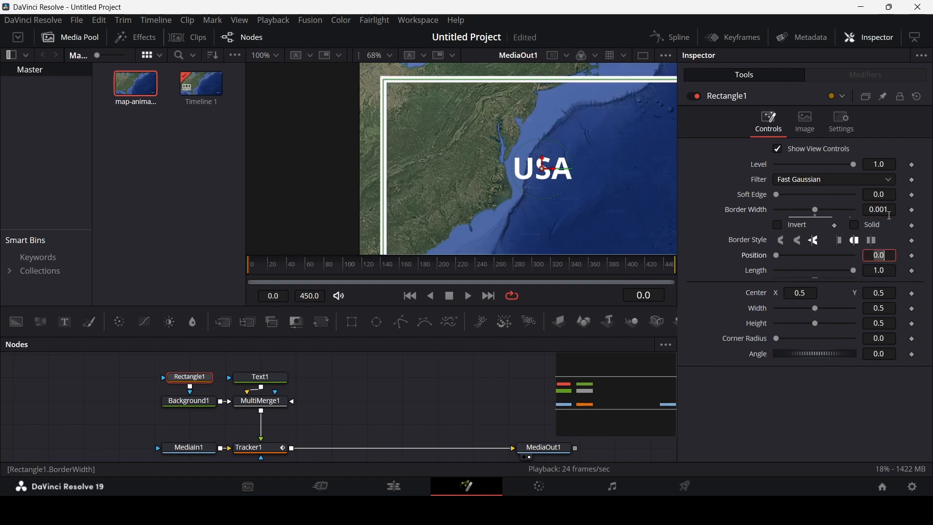
click(431, 400)
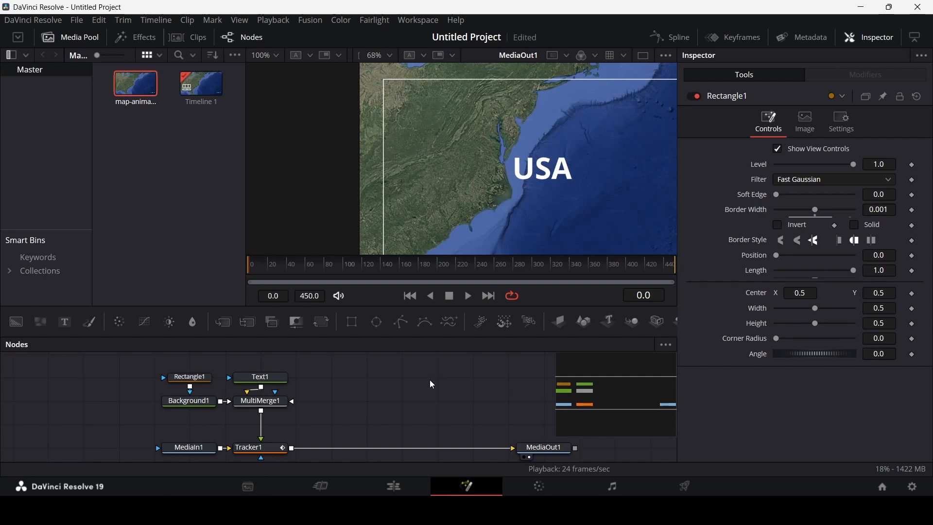
Shrink Rectangle1 to a width of about 0.142 and a height of about 0.094 to frame the USA text
click(209, 378)
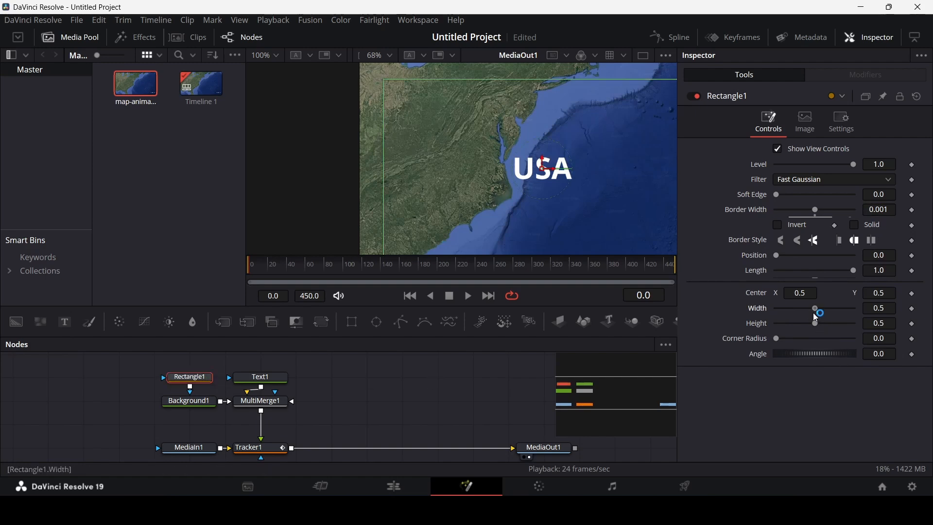
drag(817, 314, 790, 312)
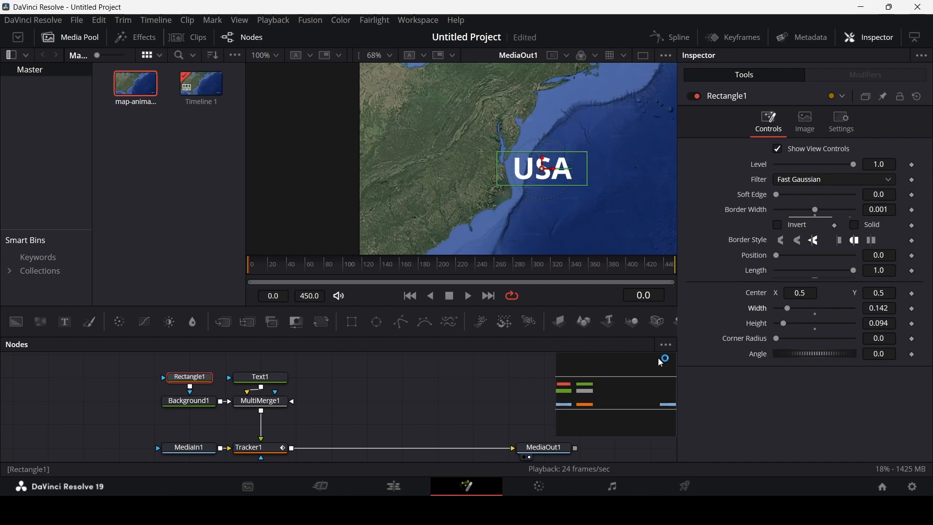
click(495, 387)
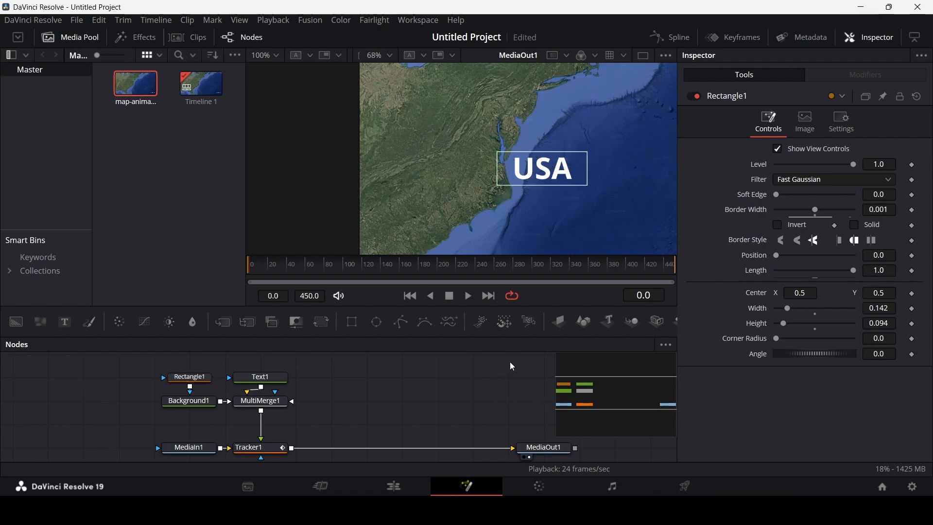
Shift the USA text and Rectangle1 right over the ocean, with the rectangle's center X at about 0.55
click(265, 379)
drag(554, 170, 587, 171)
click(206, 380)
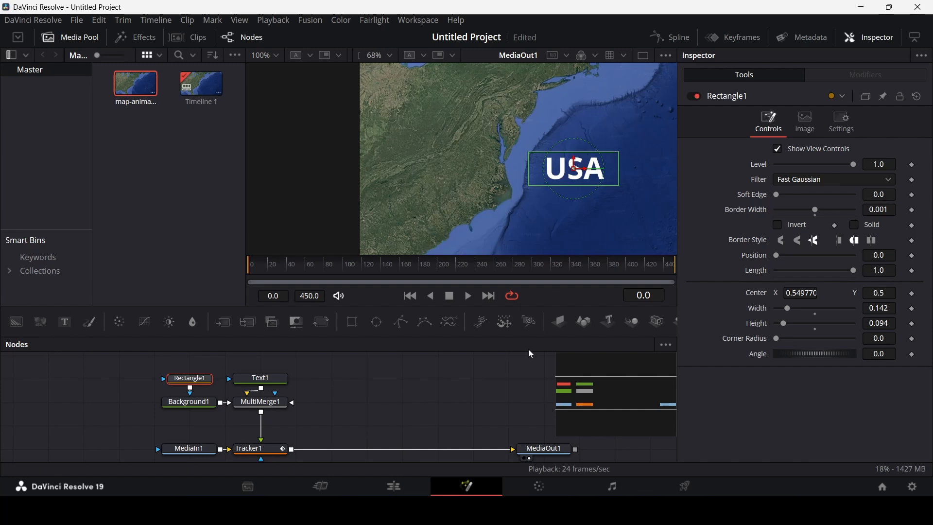
click(497, 380)
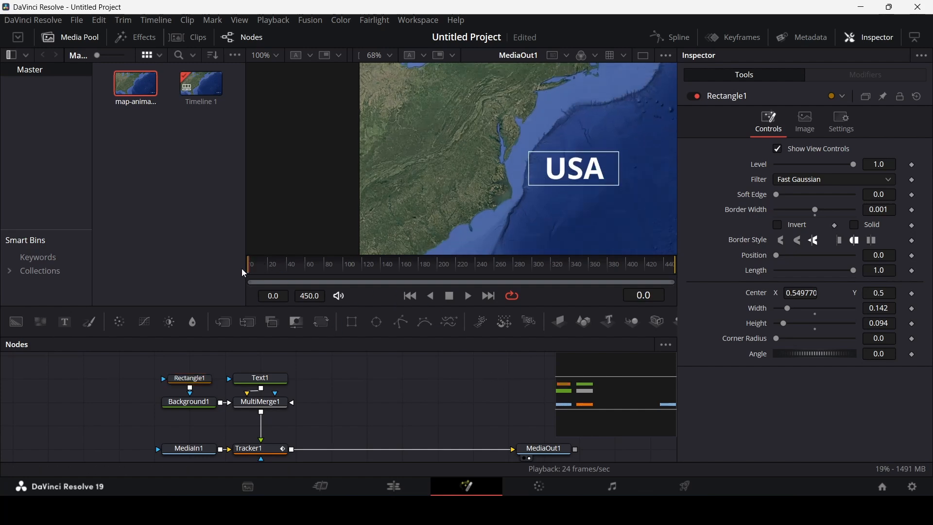
Scrub the opening frames and examine the boxed USA label up close at frame 0
mouse_move(245, 272)
mouse_down()
mouse_move(284, 269)
mouse_move(248, 273)
mouse_up()
scroll(502, 221, down, 3)
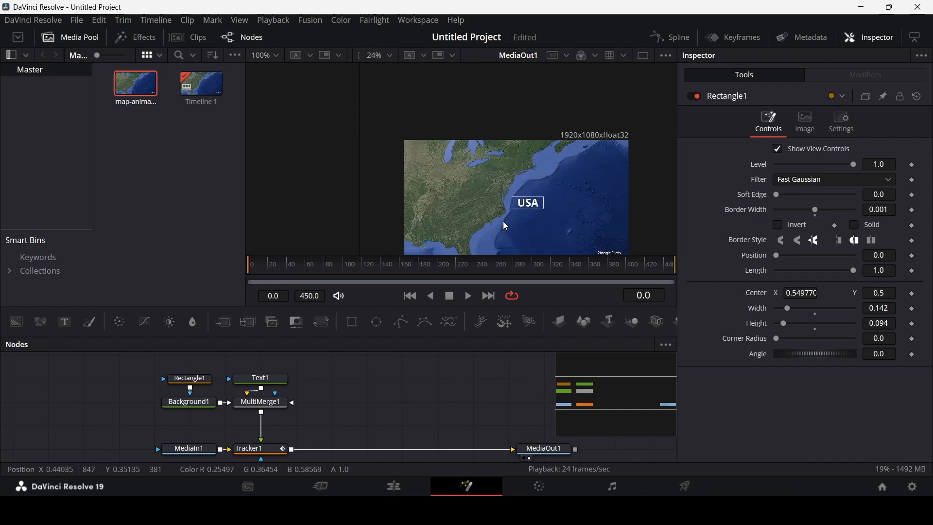
scroll(514, 217, up, 2)
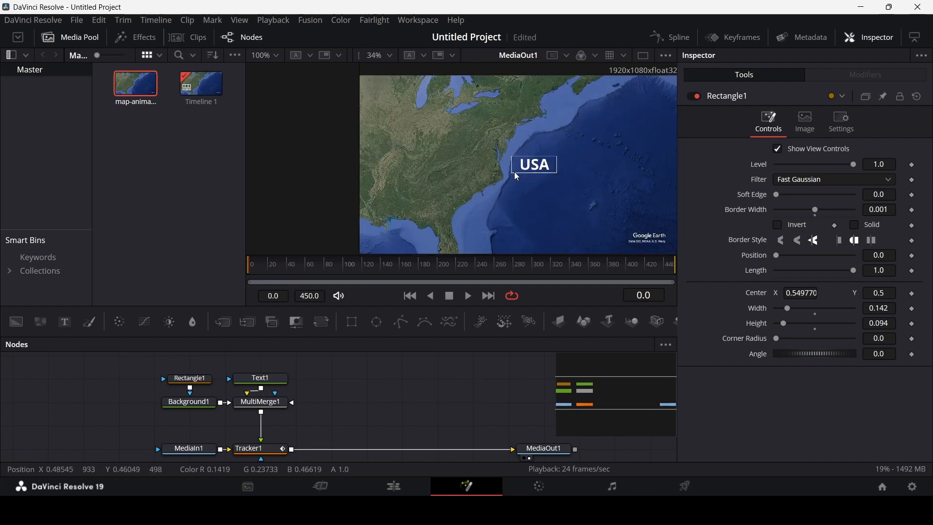
mouse_move(249, 267)
mouse_down()
mouse_move(287, 268)
mouse_move(249, 270)
mouse_up()
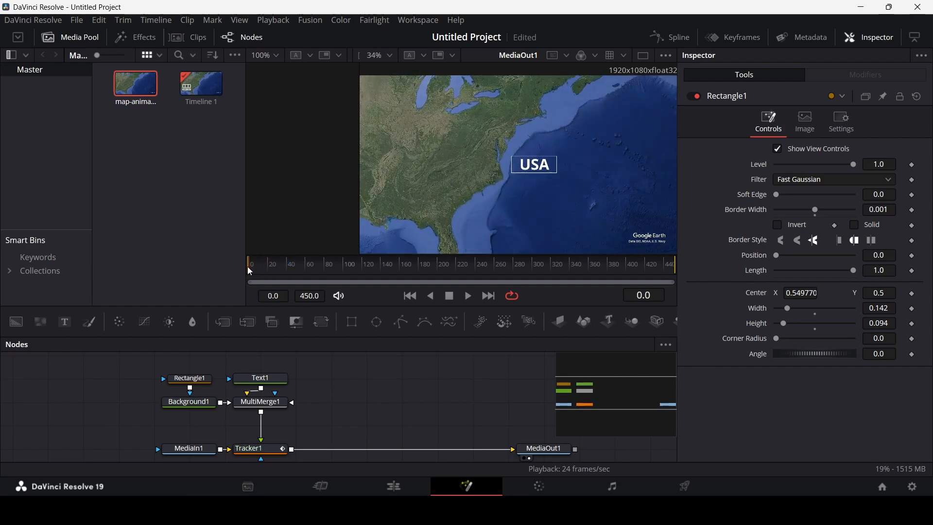
scroll(507, 175, up, 4)
scroll(505, 171, up, 4)
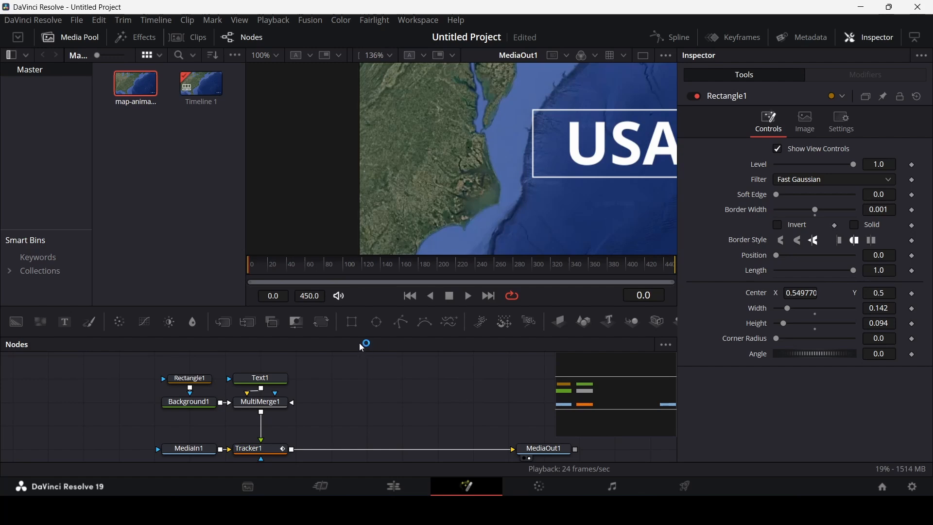
Add a white Background node masked by a Polygon node and connect it to MultiMerge1
drag(16, 322, 313, 408)
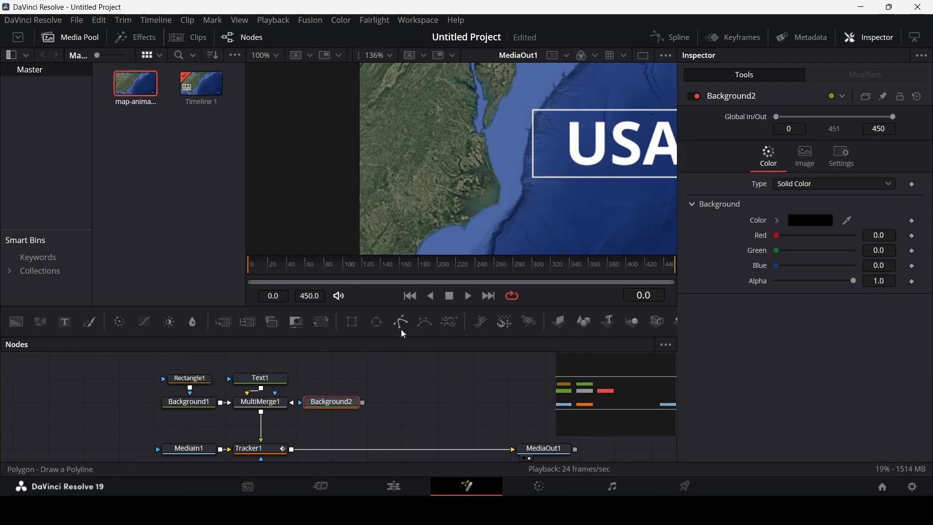
drag(401, 330, 277, 411)
click(332, 403)
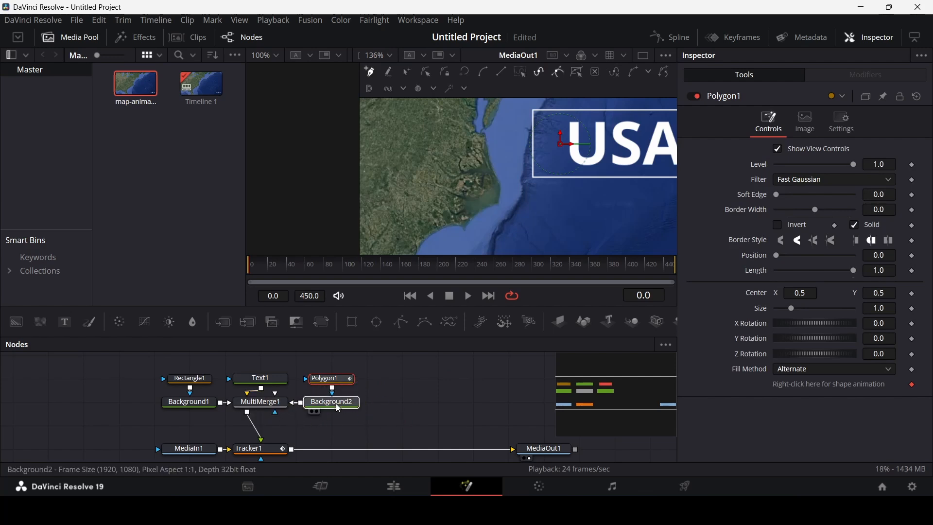
click(778, 221)
drag(789, 246, 763, 222)
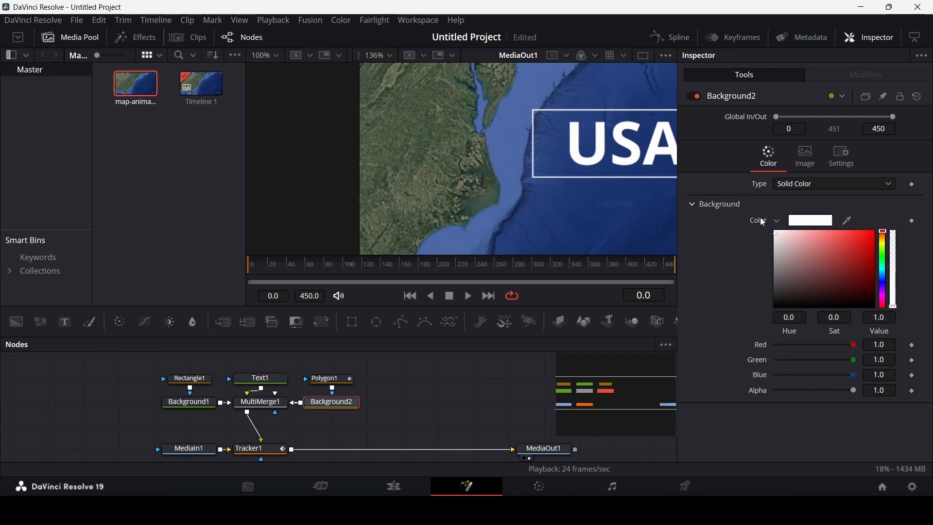
click(776, 222)
Make Polygon1 an outline by turning off Solid and setting its border width to 0.01
click(328, 379)
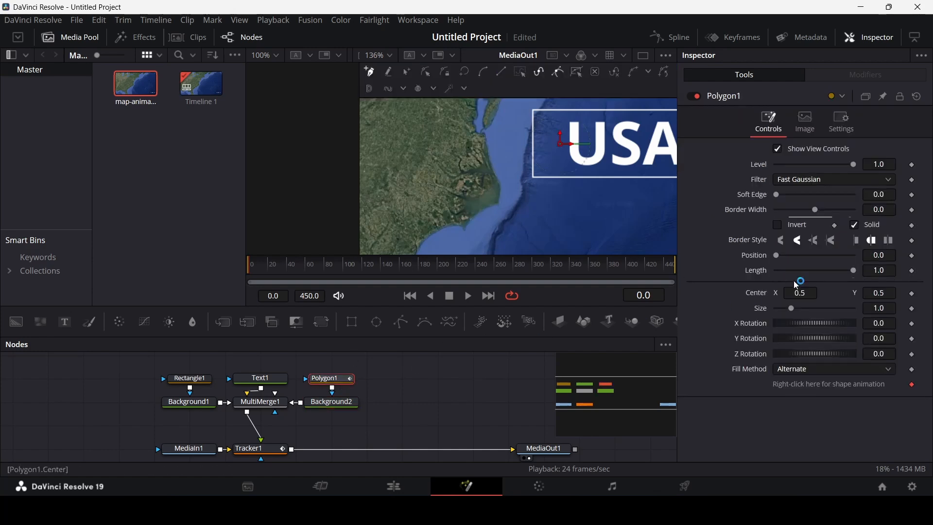
click(870, 225)
click(891, 213)
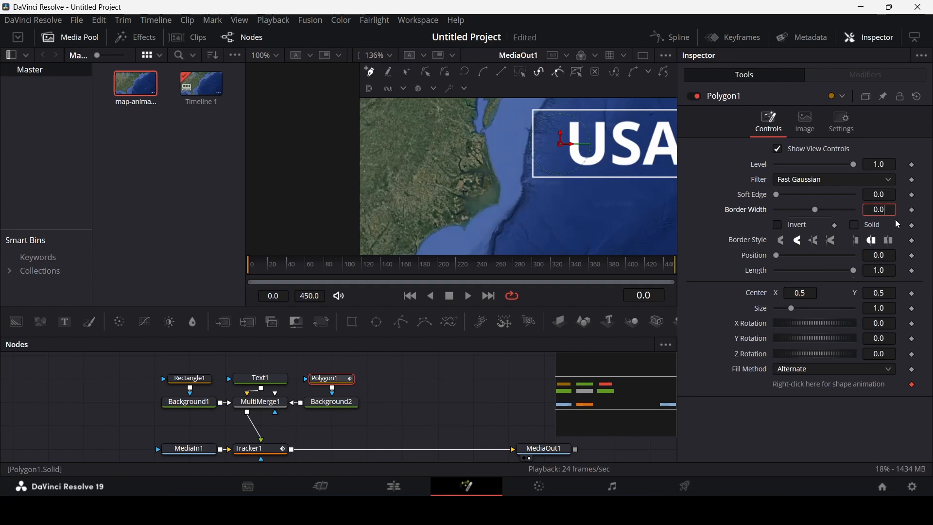
text(1)
key(Tab)
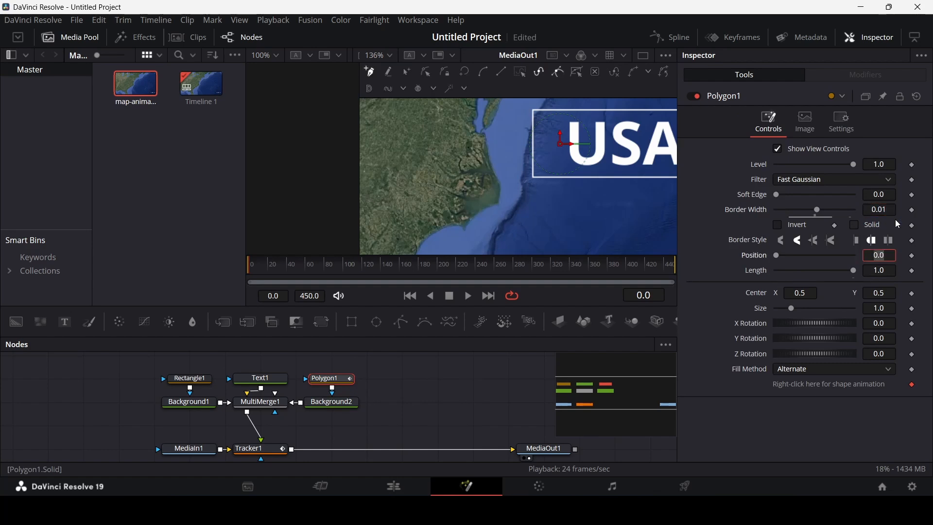
Draw a two-point Polygon1 line from the label box's lower-left corner to the coast and set its border width to 0.001
scroll(490, 188, up, 2)
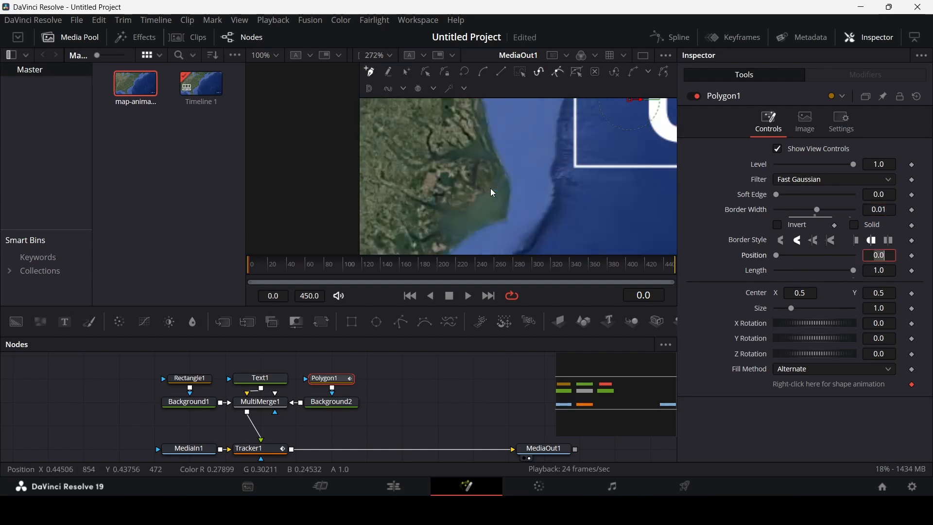
click(577, 167)
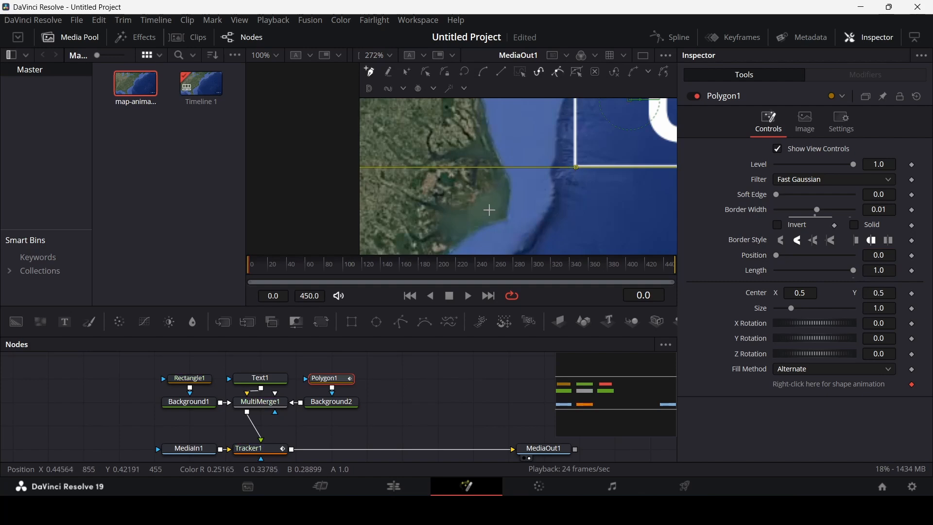
click(482, 209)
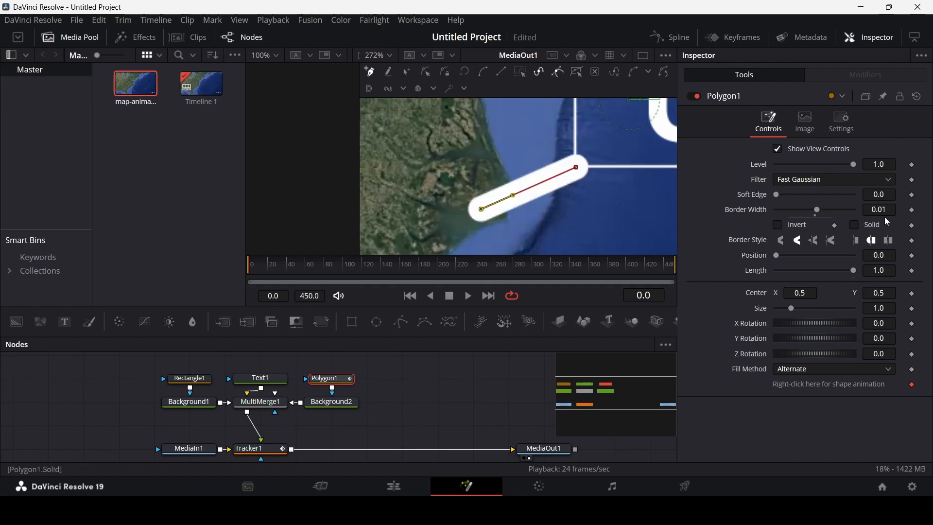
click(877, 230)
text(0)
key(Tab)
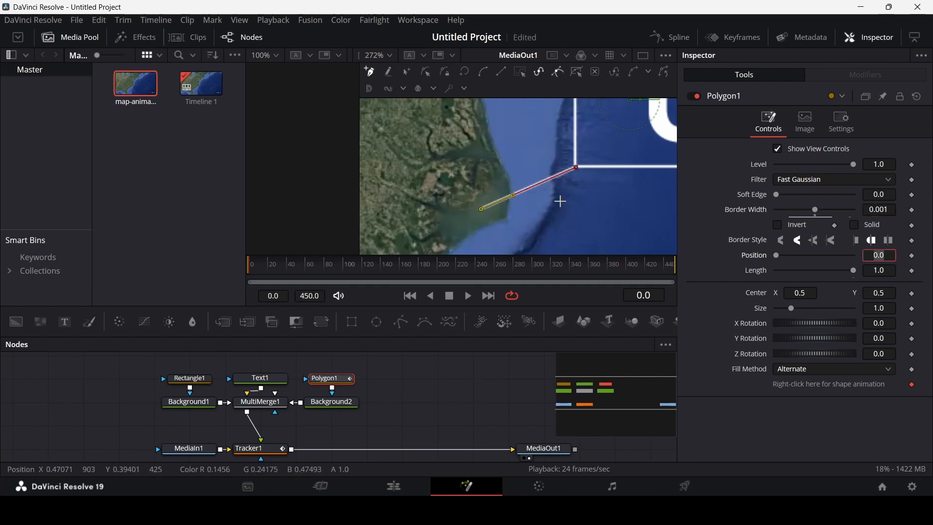
Examine the leader line up close at frame 0, then scrub through to about frame 41 to check the tracked USA label
click(463, 379)
scroll(568, 191, down, 6)
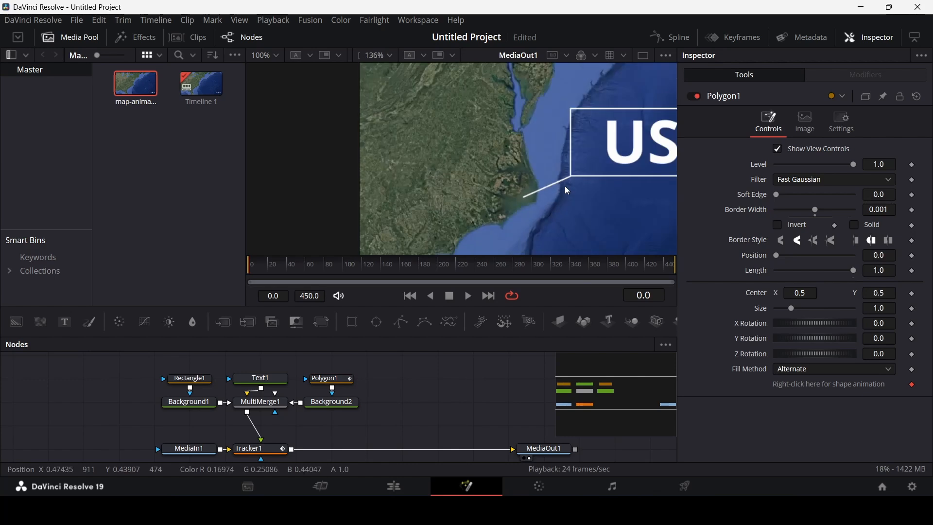
mouse_move(242, 267)
mouse_down()
mouse_move(287, 272)
mouse_move(235, 272)
mouse_up()
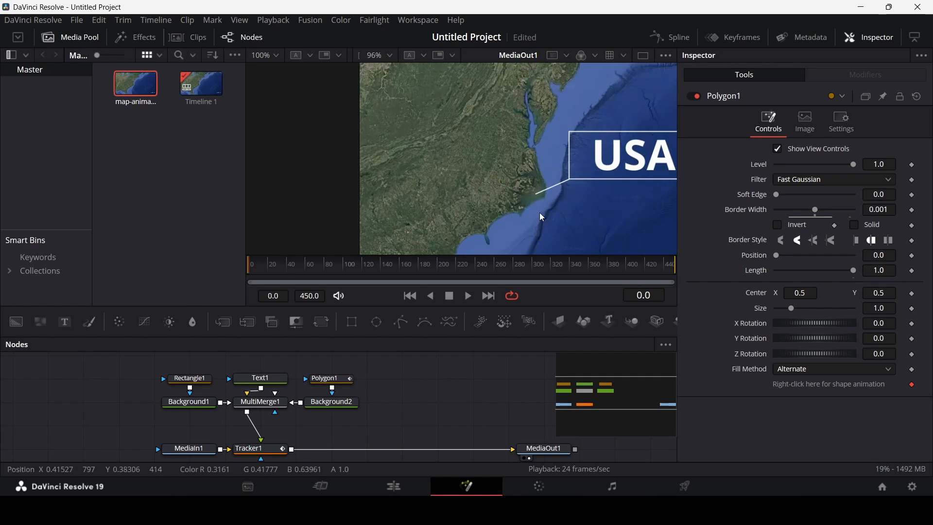
scroll(535, 200, up, 9)
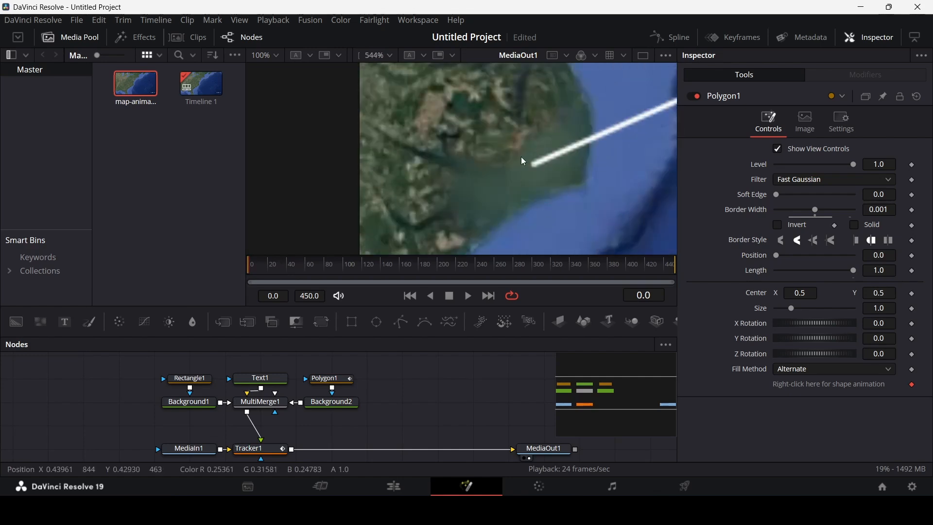
scroll(540, 169, down, 10)
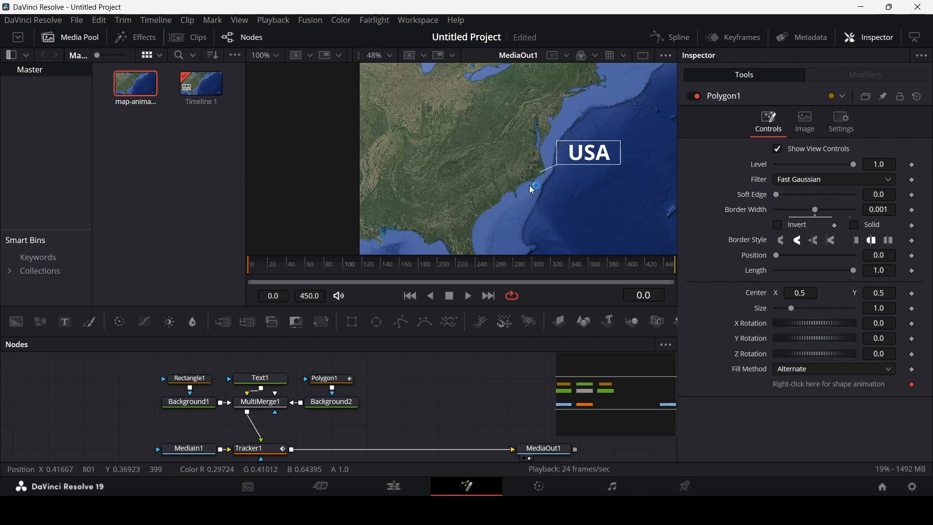
scroll(529, 186, down, 1)
scroll(505, 209, down, 1)
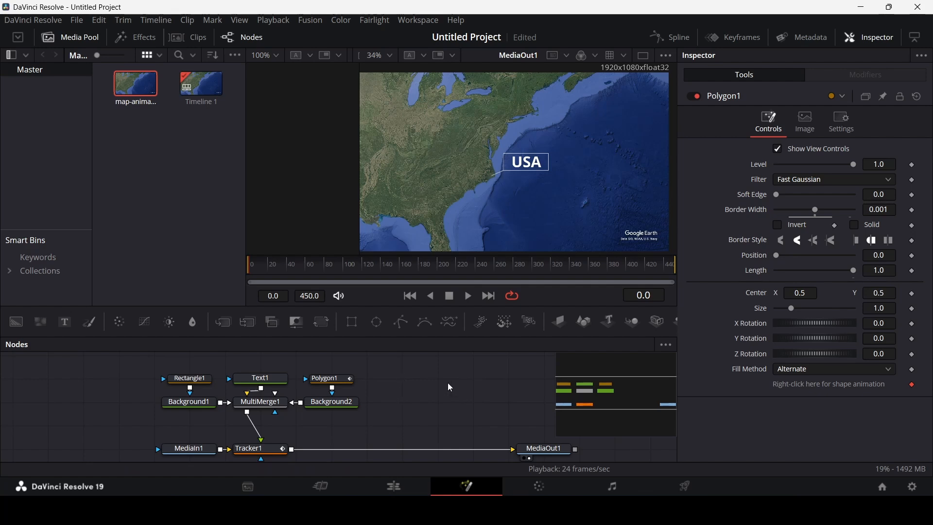
drag(248, 268, 288, 268)
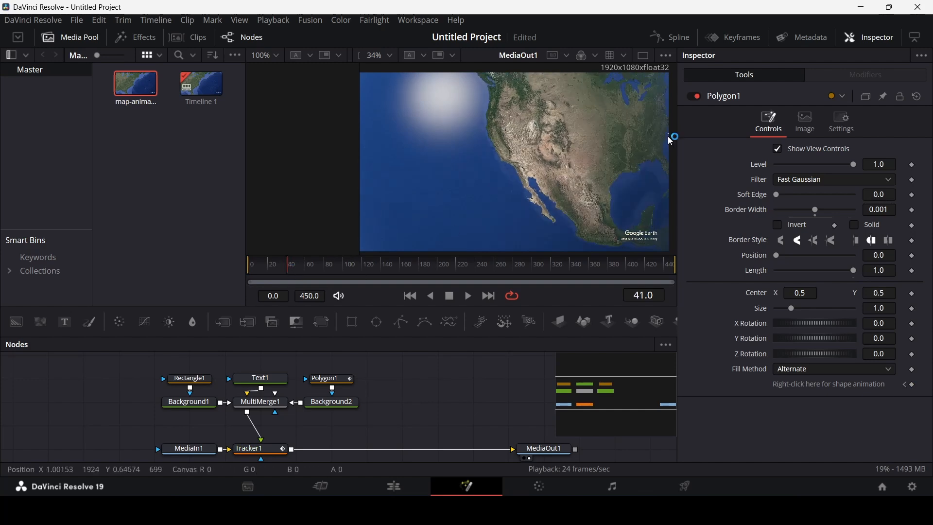
scroll(675, 138, up, 4)
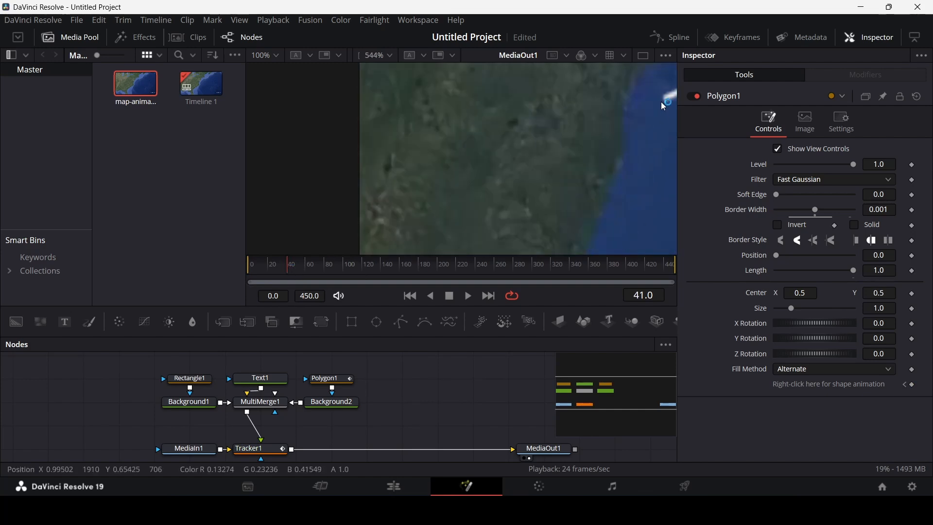
scroll(602, 146, down, 4)
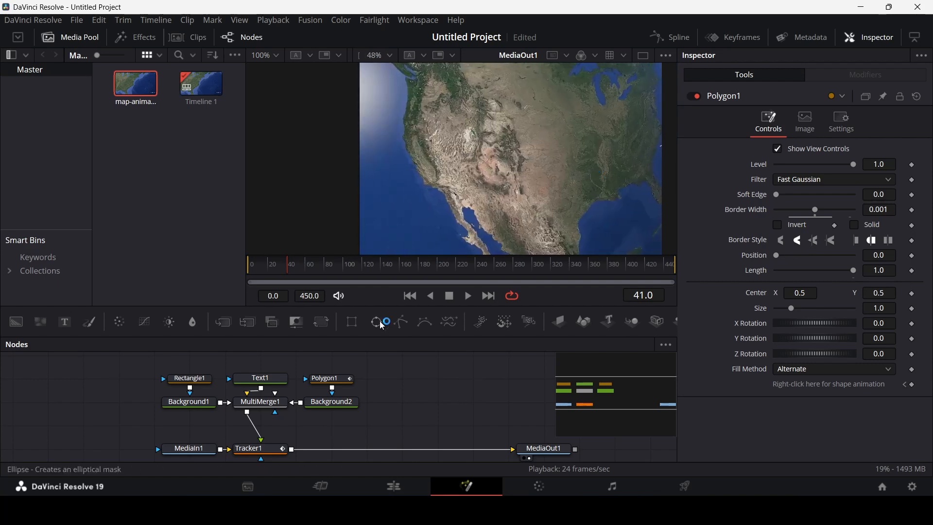
mouse_move(269, 267)
mouse_down()
mouse_move(255, 270)
mouse_move(287, 272)
mouse_up()
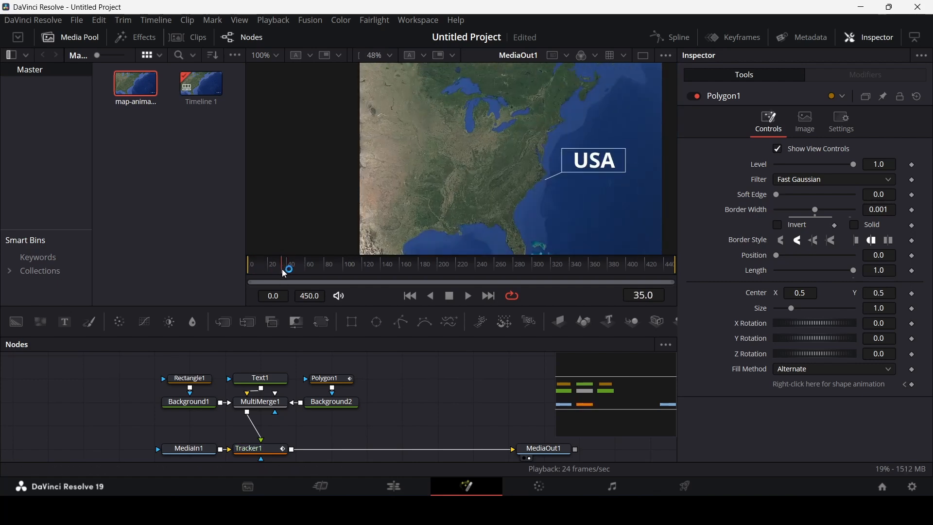
scroll(586, 196, down, 1)
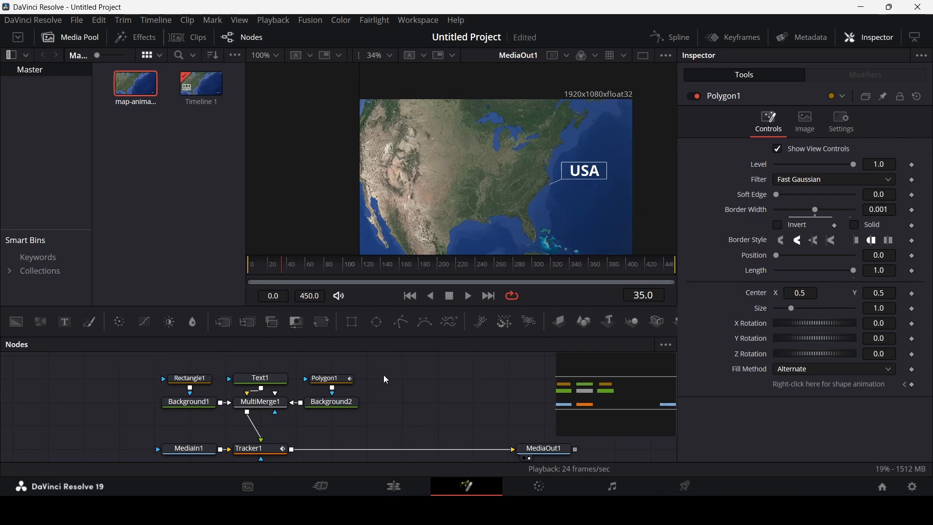
Insert a Blur node between MultiMerge1 and Tracker1, placing it directly below MultiMerge1, and move Background2 back beside MultiMerge1
click(261, 402)
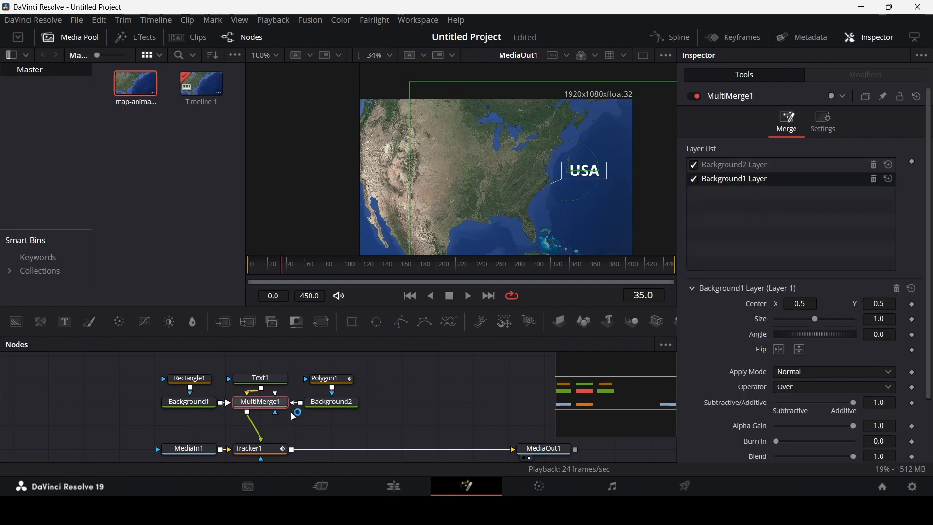
click(196, 331)
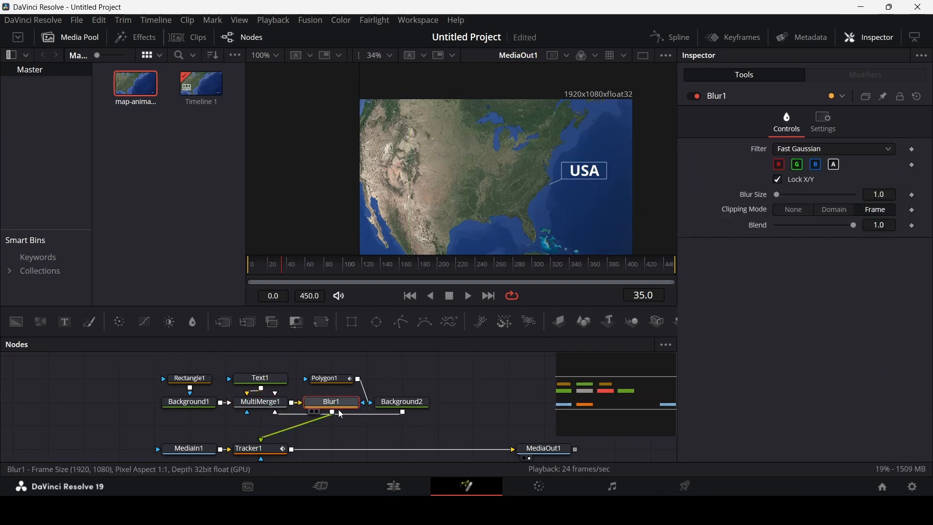
drag(317, 406, 251, 429)
drag(408, 403, 338, 403)
click(407, 405)
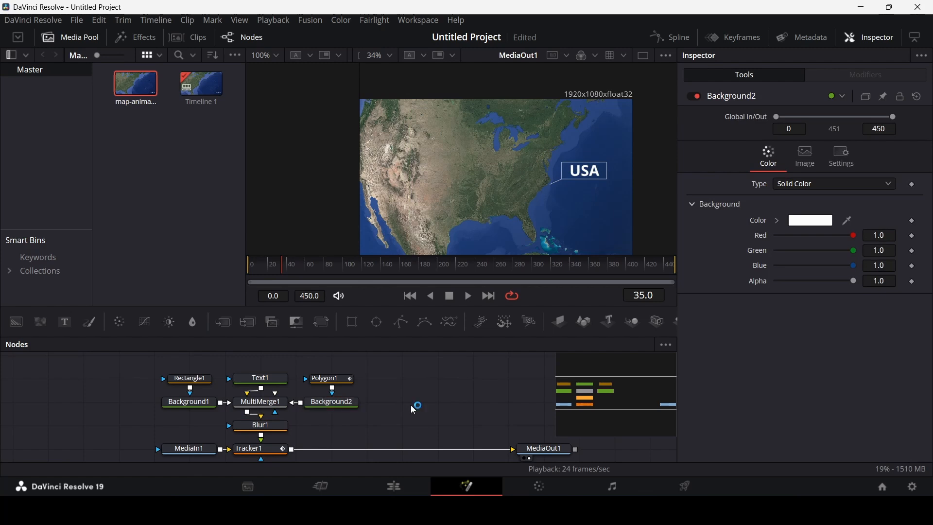
Keyframe Blur1's Blur Size from 0 at frame 35 to 100 at frame 40
click(262, 426)
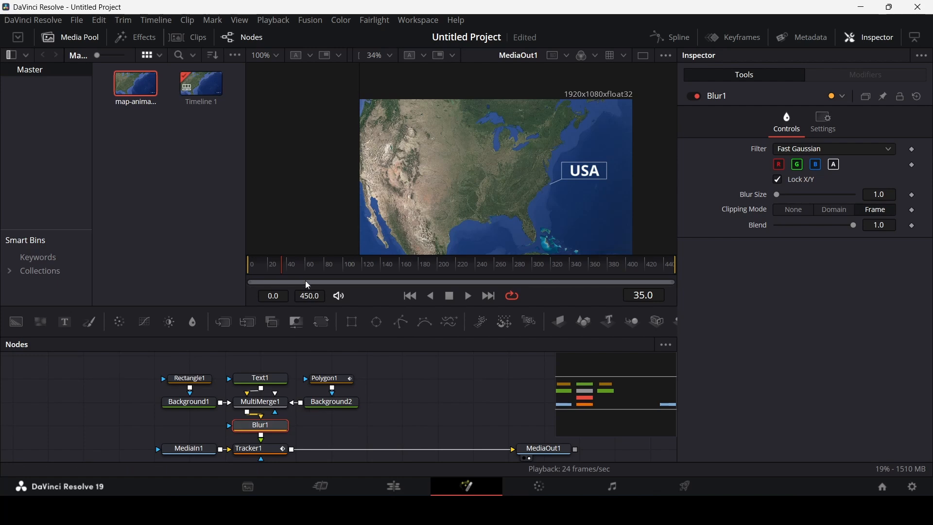
mouse_move(281, 267)
mouse_down()
mouse_move(238, 268)
mouse_move(296, 268)
mouse_move(286, 270)
mouse_up()
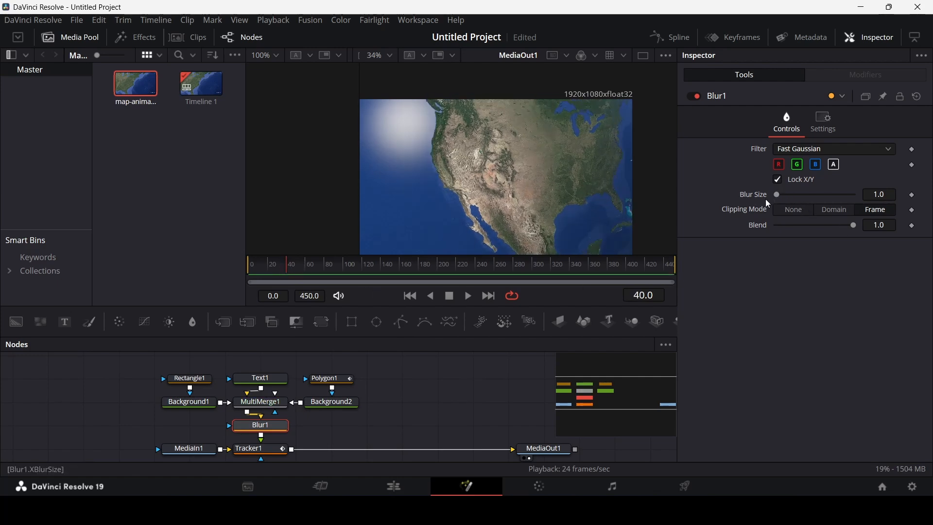
drag(778, 198, 899, 199)
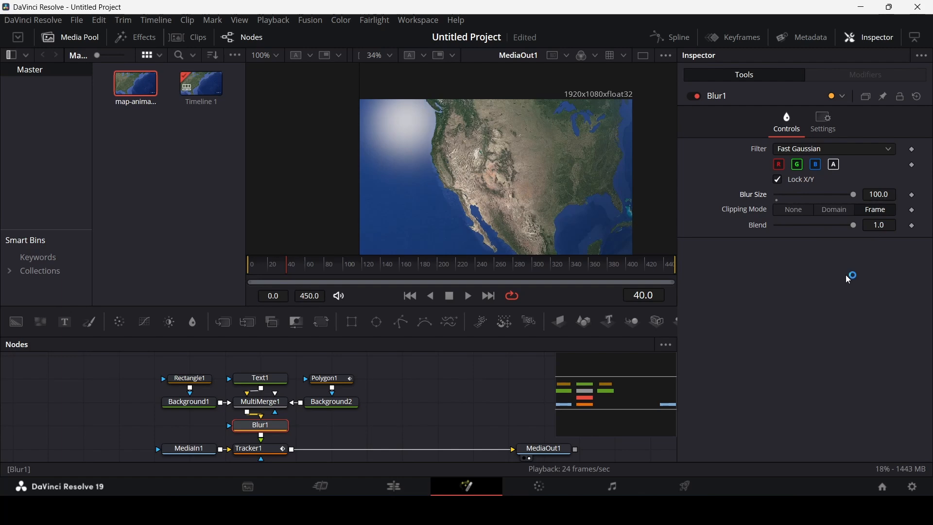
drag(285, 271, 282, 272)
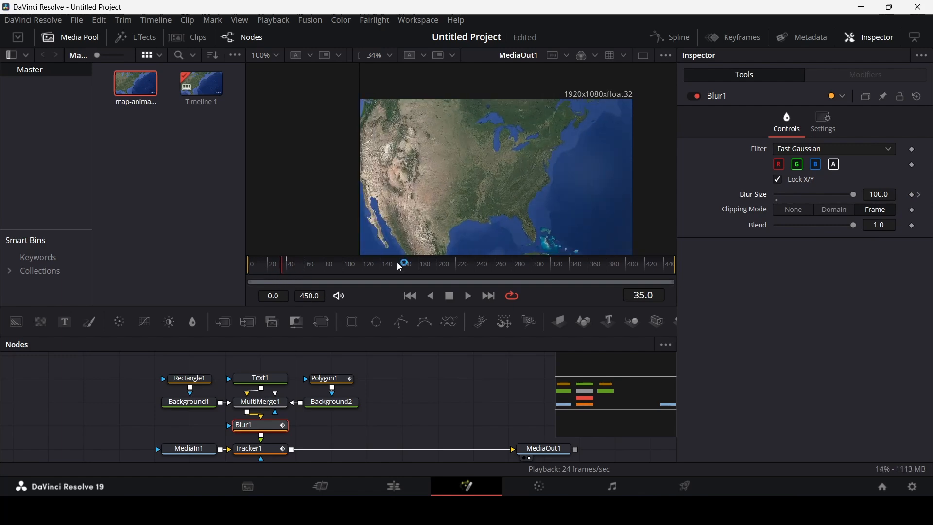
drag(853, 196, 787, 206)
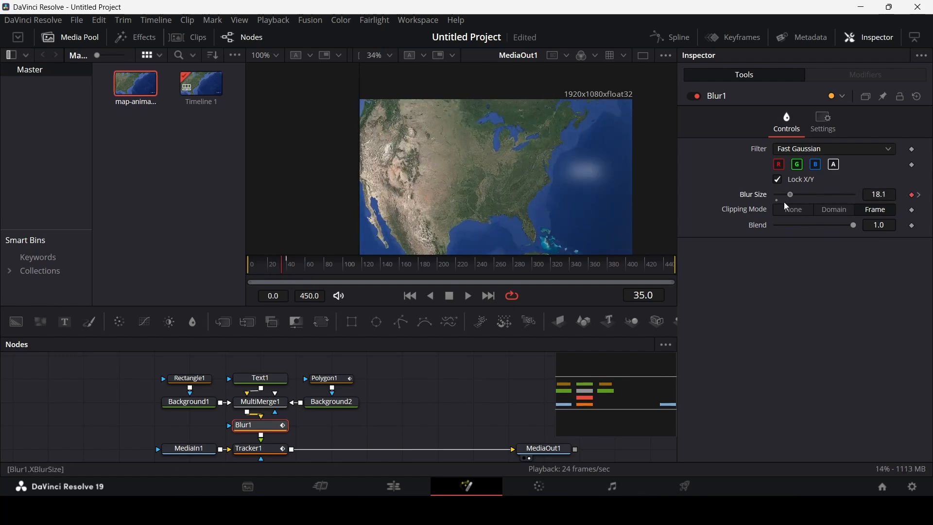
Play the animation from the start to frame 85 and check how the USA label blurs out
click(406, 386)
key(space)
key(space)
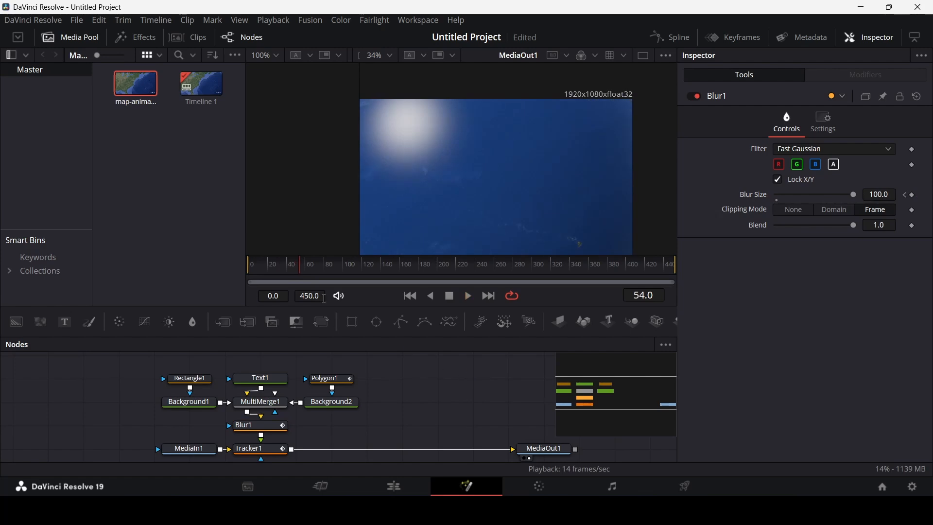
drag(272, 268, 247, 266)
key(space)
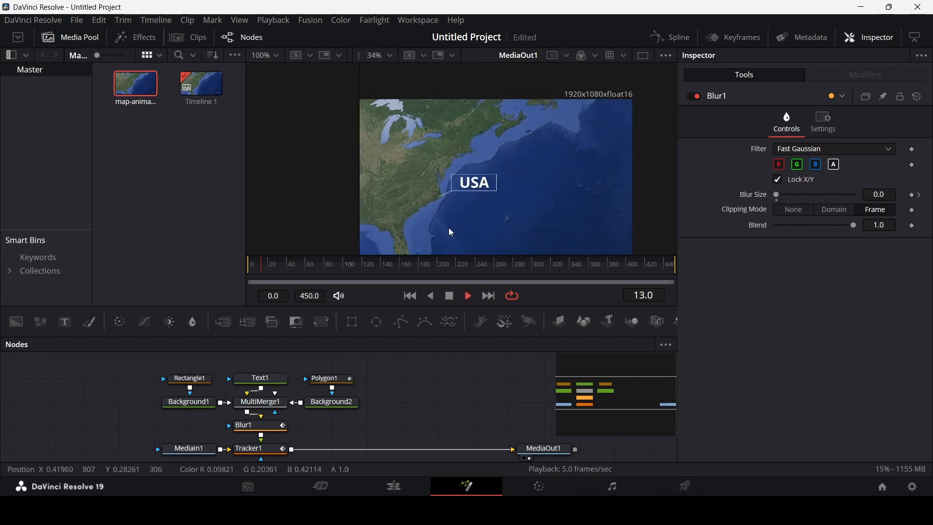
key(space)
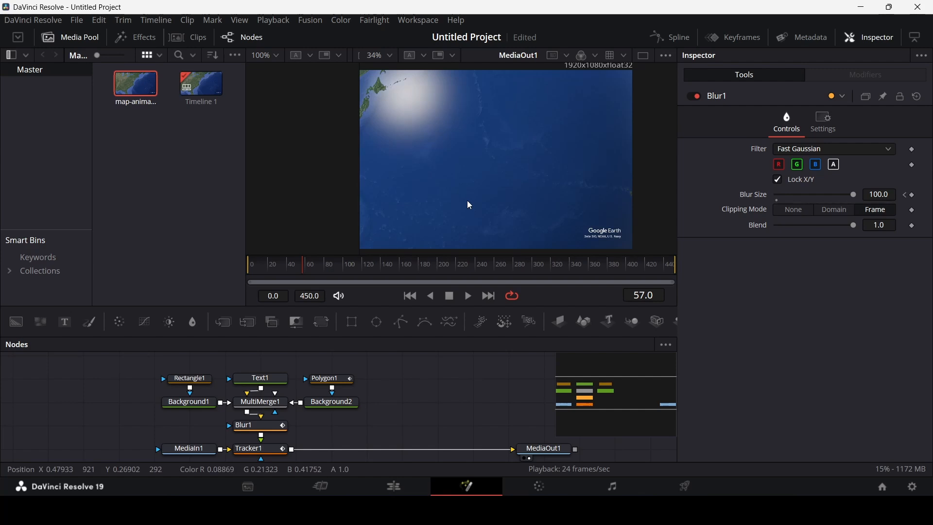
key(space)
key(space)
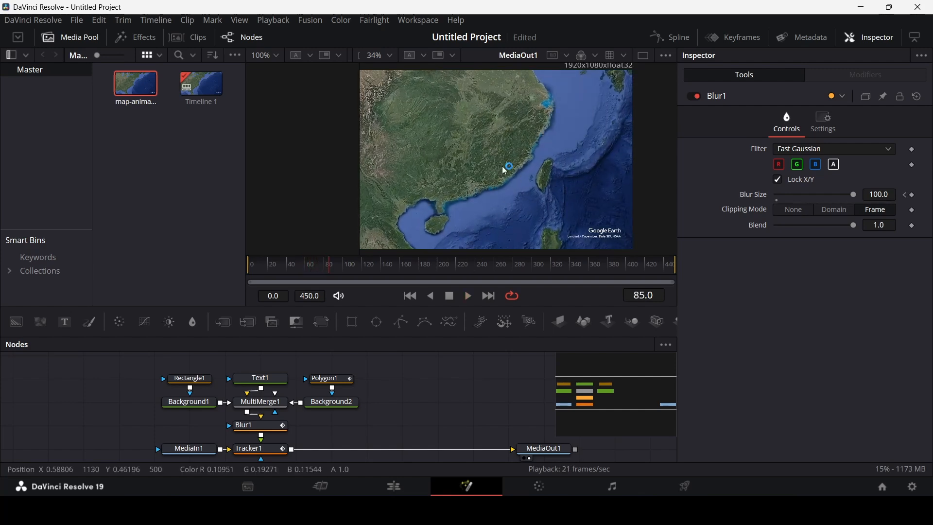
Add a second Tracker node after Tracker1, placing it between Tracker1 and MediaOut1
scroll(438, 396, down, 3)
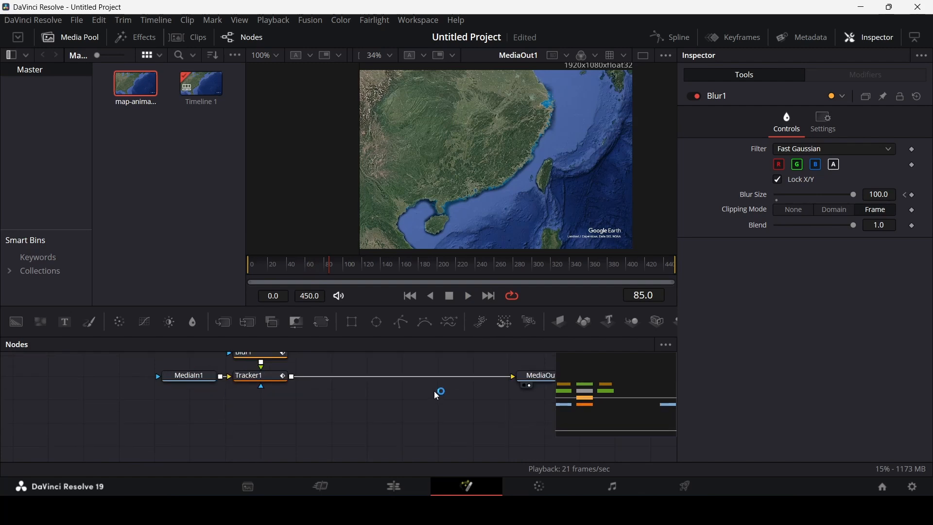
click(269, 377)
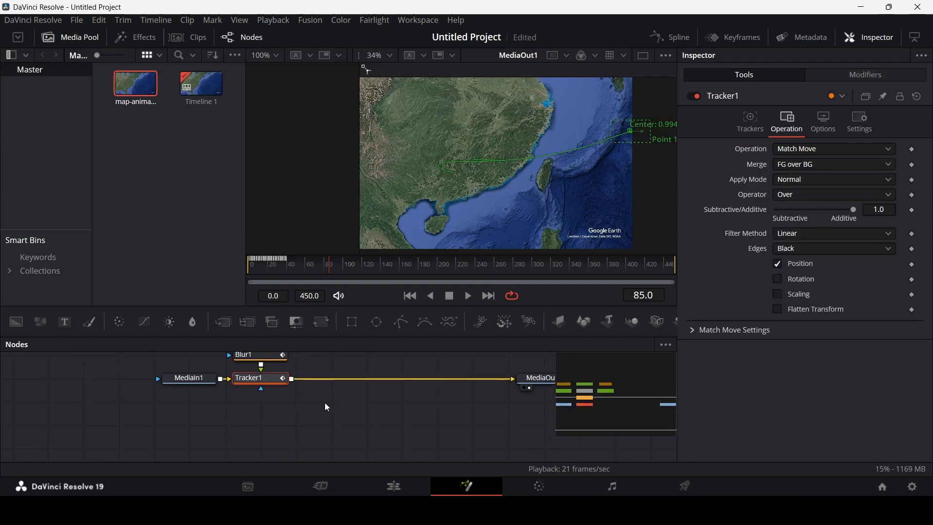
key(shift+space)
text(tra)
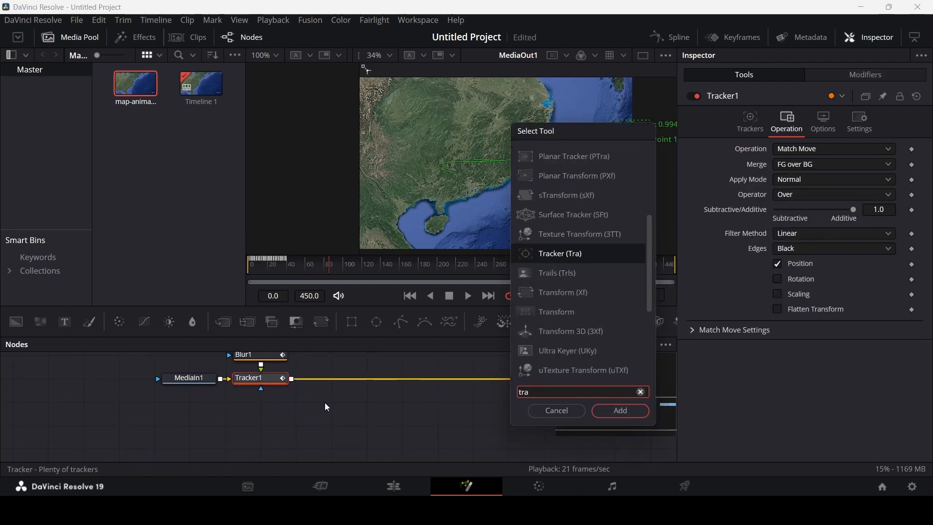
key(Return)
drag(335, 389, 445, 392)
click(464, 415)
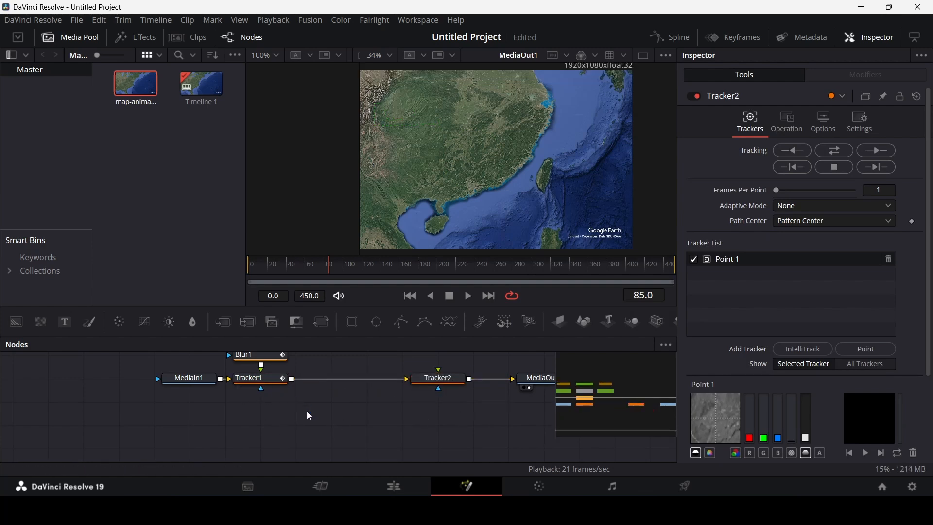
At frame 80, place Tracker2's tracking point inland of China's southeast coast, at about X 0.59, Y 0.47
click(443, 381)
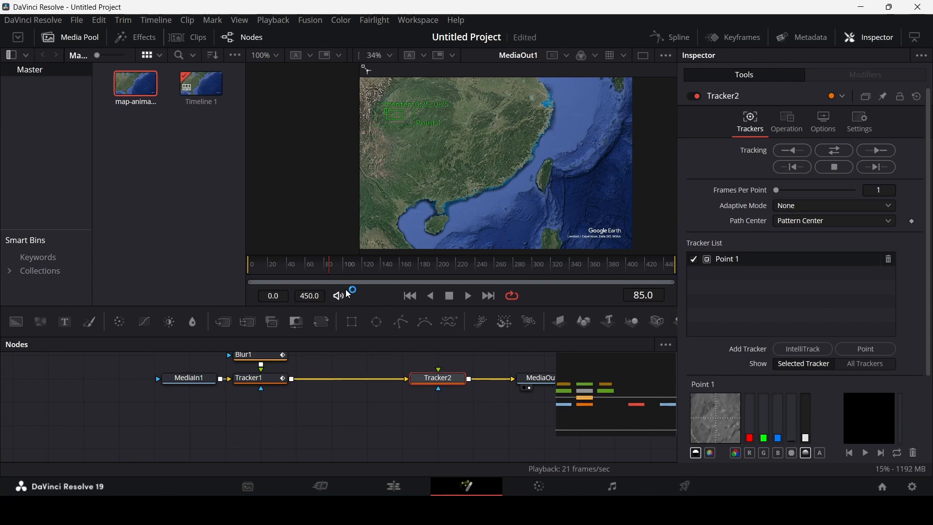
drag(315, 274, 327, 273)
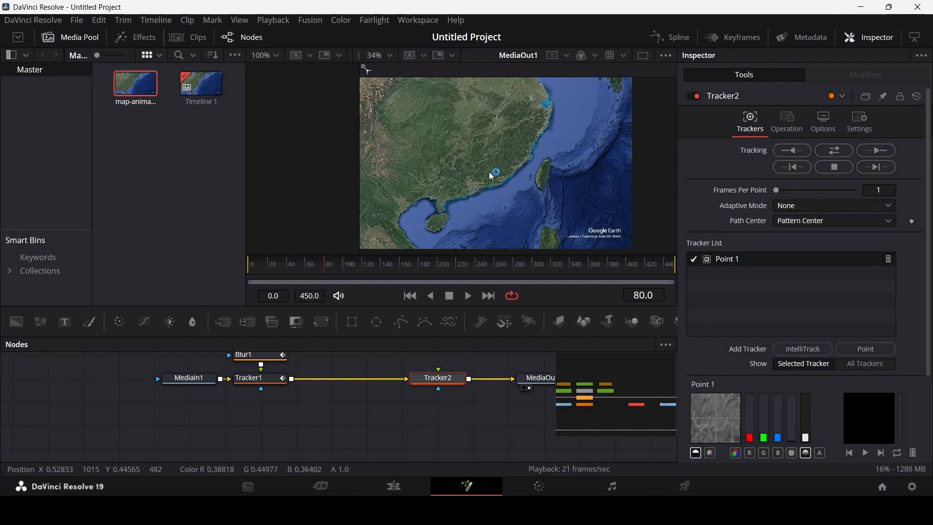
drag(492, 177, 503, 154)
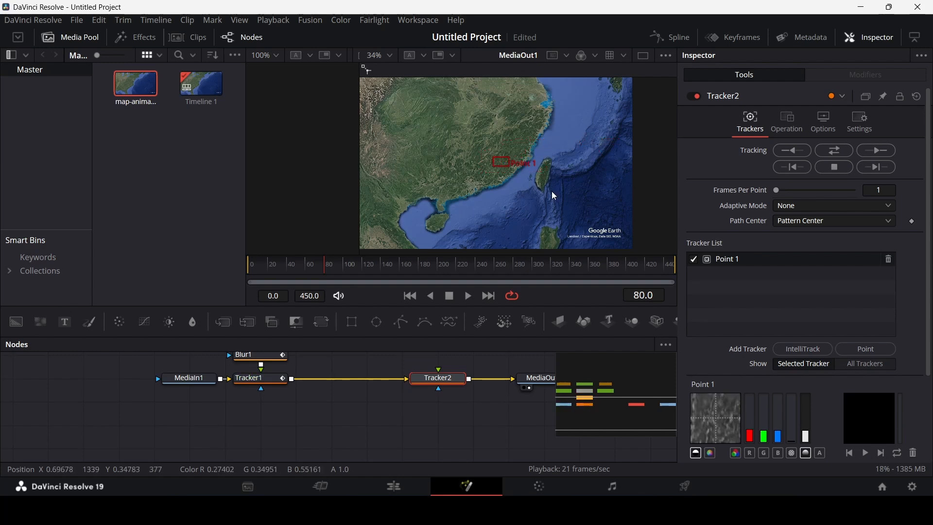
scroll(484, 158, up, 5)
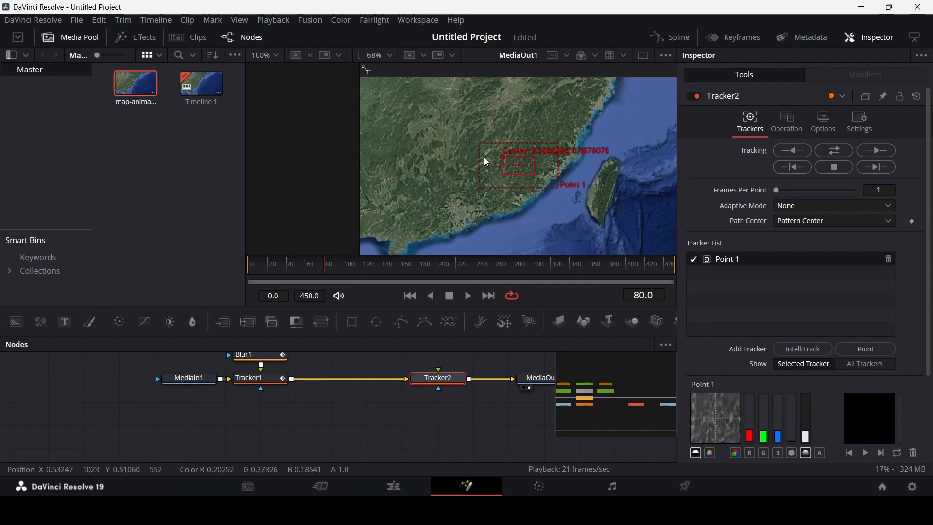
drag(512, 160, 515, 171)
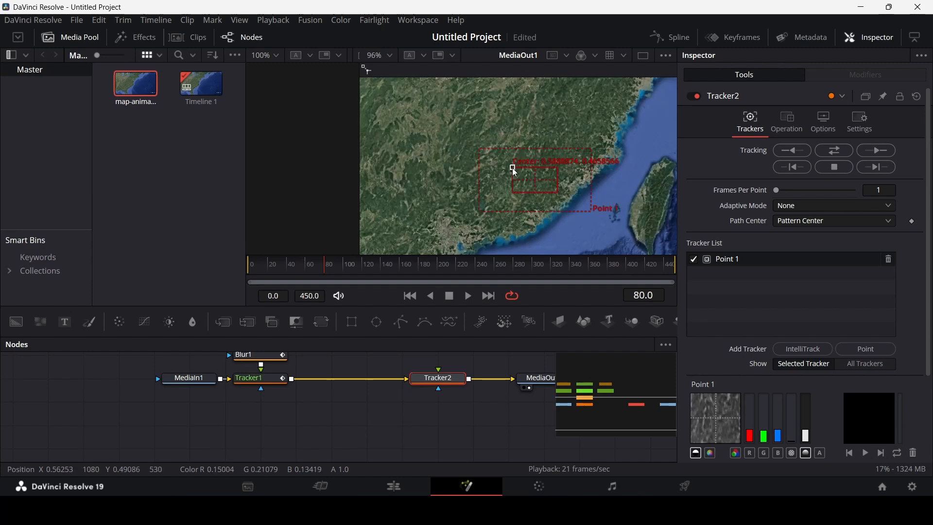
scroll(519, 182, down, 5)
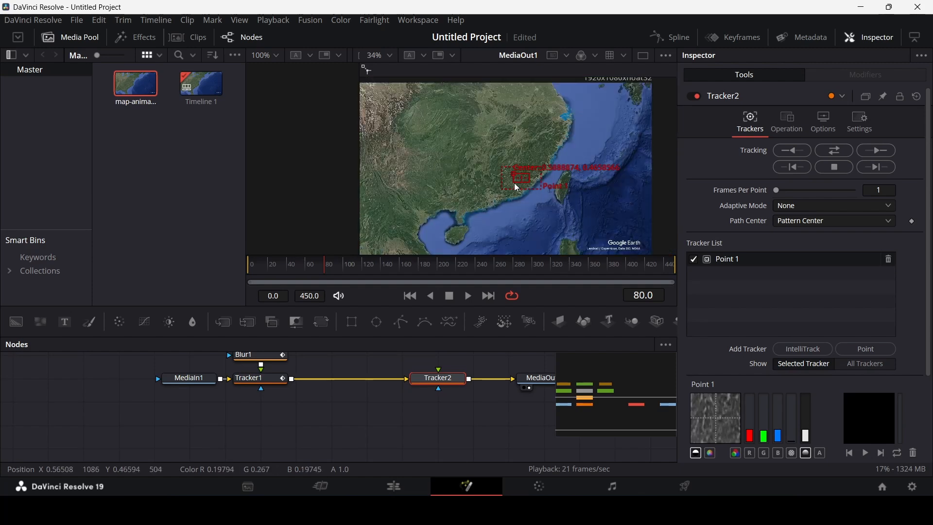
drag(514, 197, 555, 180)
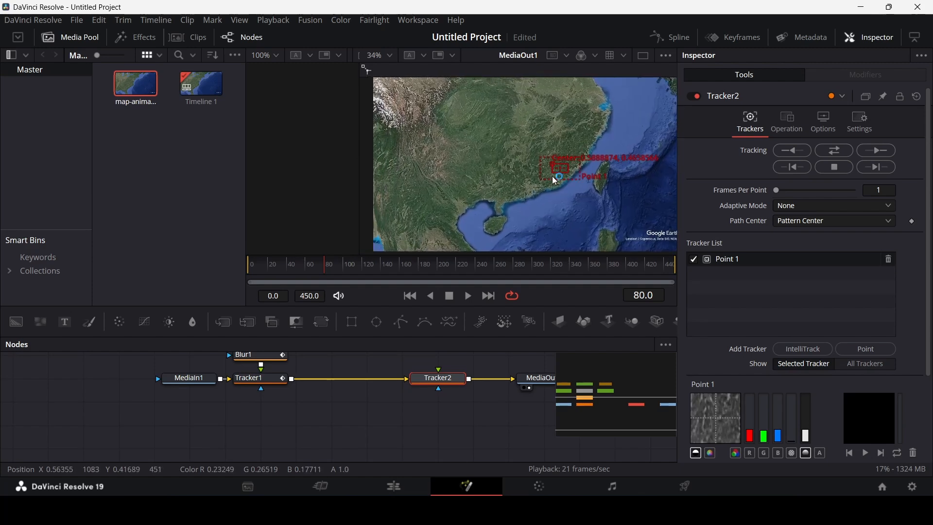
Set Tracker2's Adaptive Mode to Every Frame and Path Center to Track Center (Append), and track forward from frame 80
drag(443, 429, 391, 467)
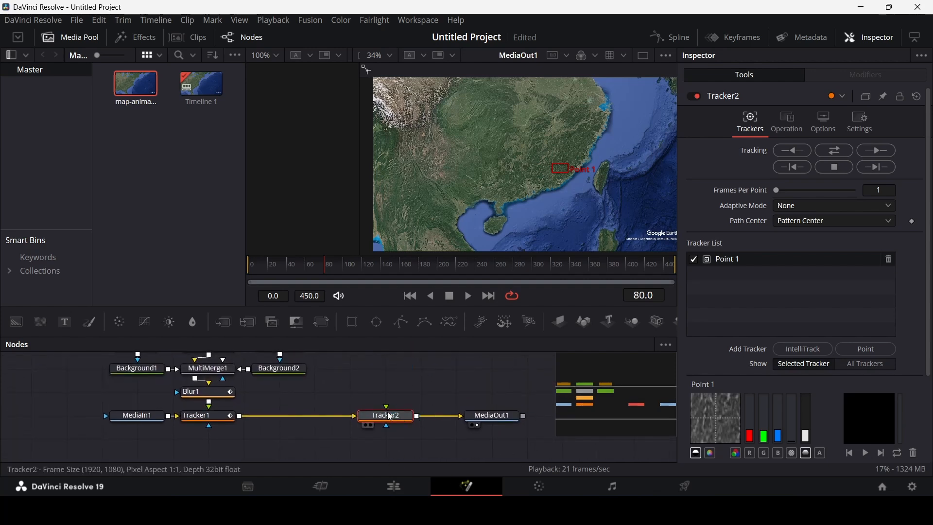
click(786, 207)
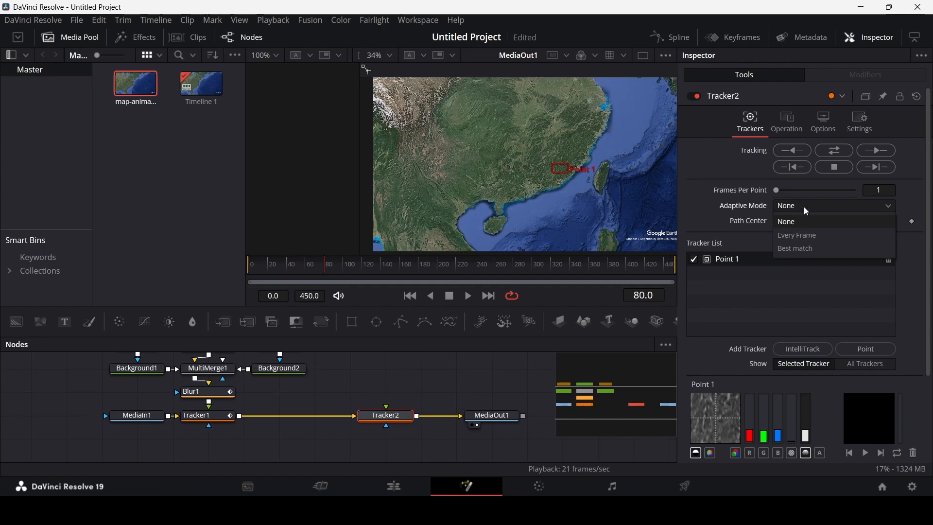
click(802, 236)
click(797, 222)
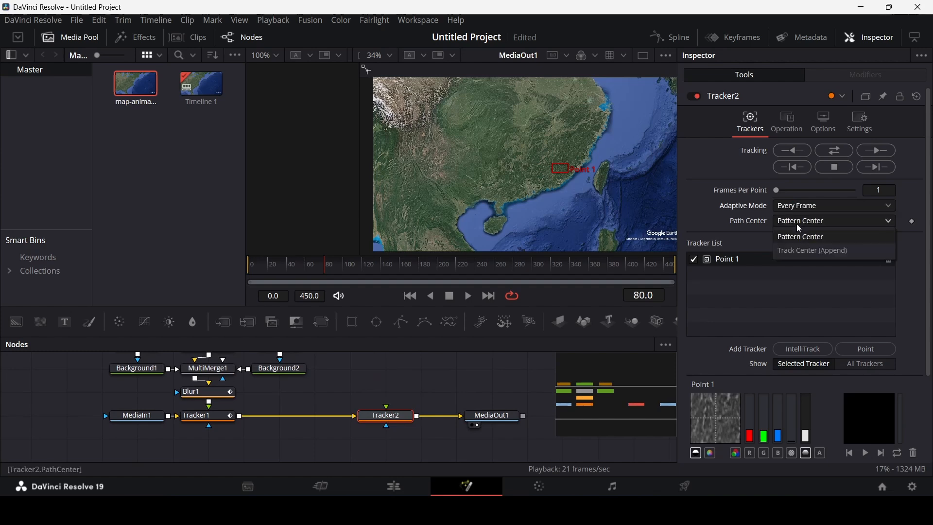
click(799, 251)
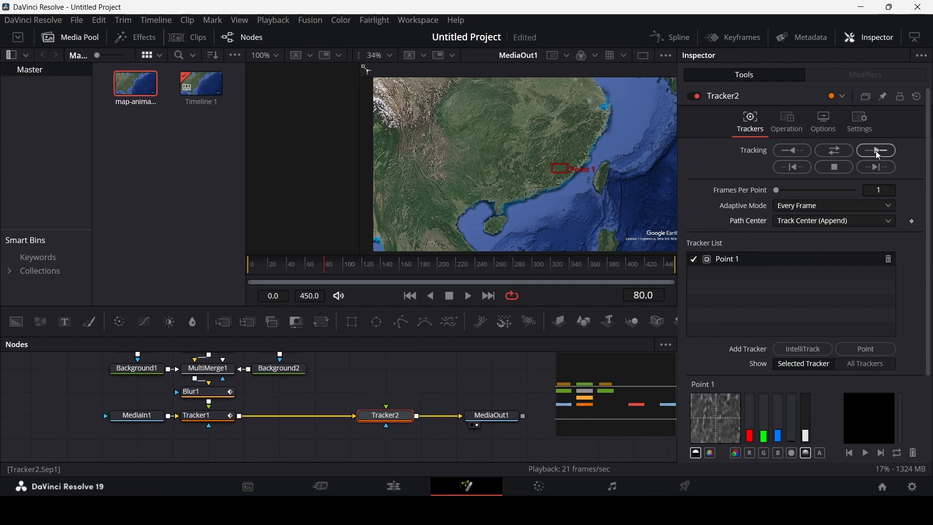
click(875, 150)
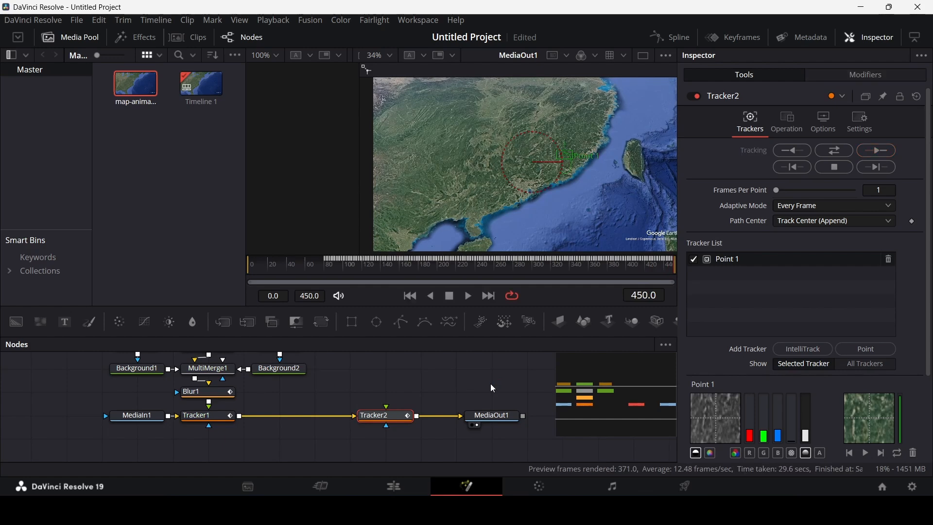
At frame 101, add a Text node reading CHINA above Tracker2 and connect it to Tracker2's foreground input
mouse_move(326, 268)
mouse_down()
mouse_move(648, 266)
mouse_move(344, 270)
mouse_up()
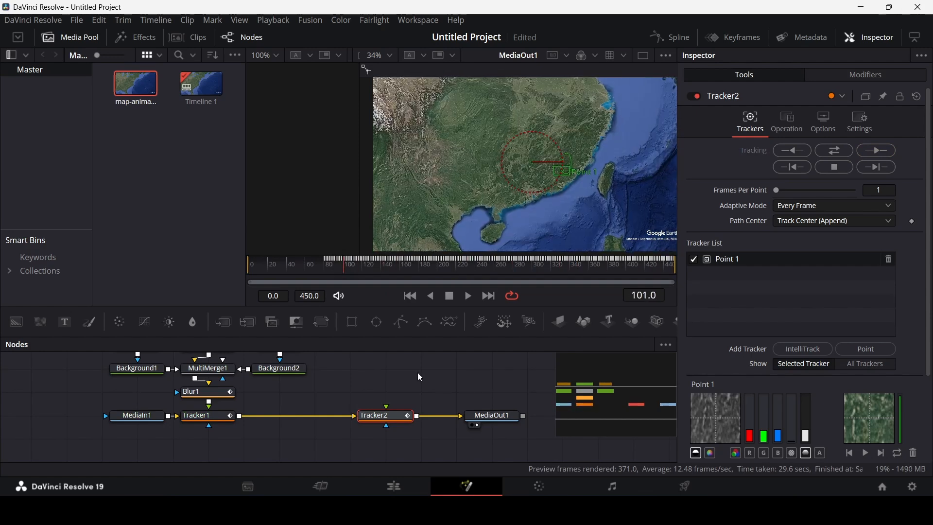
drag(65, 322, 374, 366)
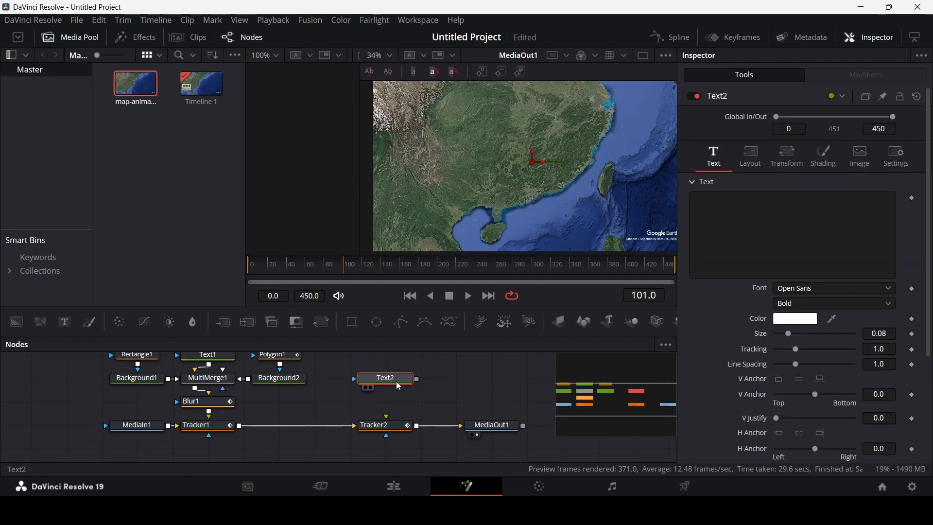
click(740, 214)
text(CHI)
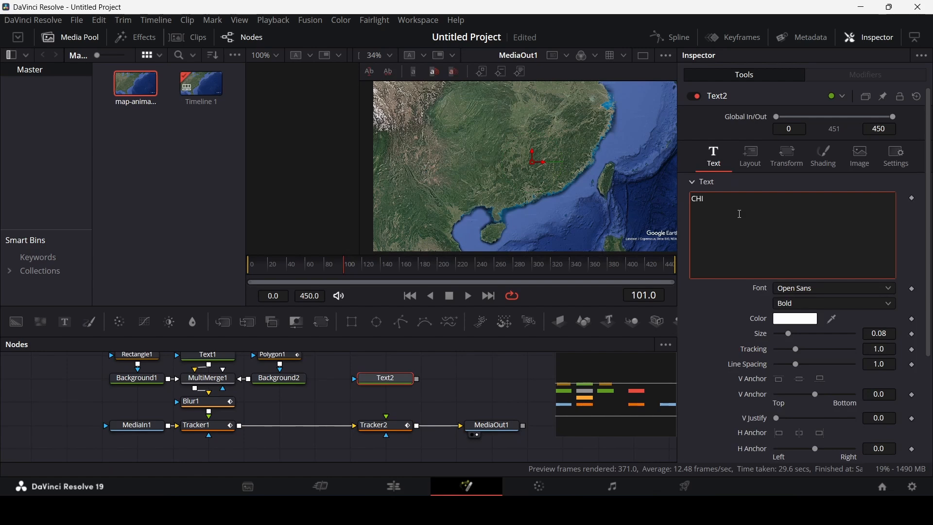
text(NA)
drag(419, 381, 402, 430)
Set Tracker2's operation to Match Move and play the animation to check how the CHINA label follows the map
click(402, 432)
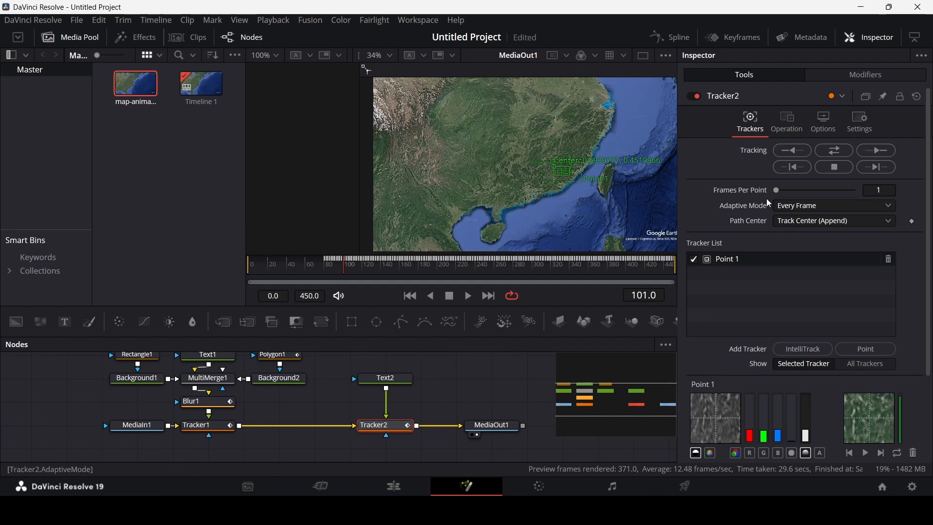
click(792, 135)
click(801, 150)
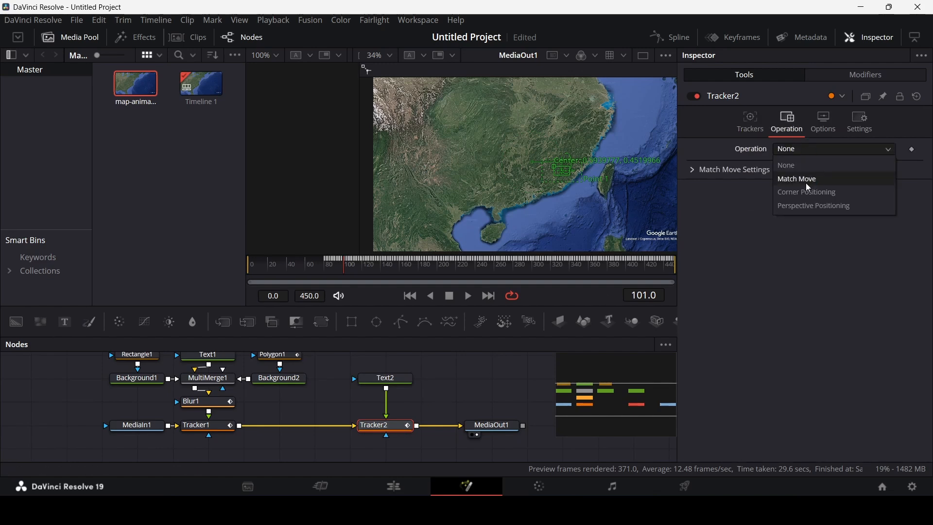
click(805, 180)
click(485, 363)
key(space)
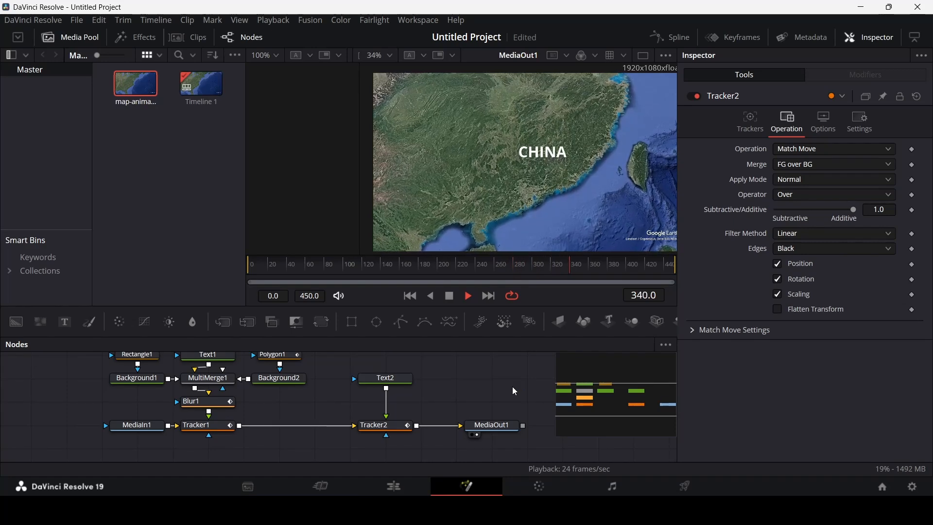
key(space)
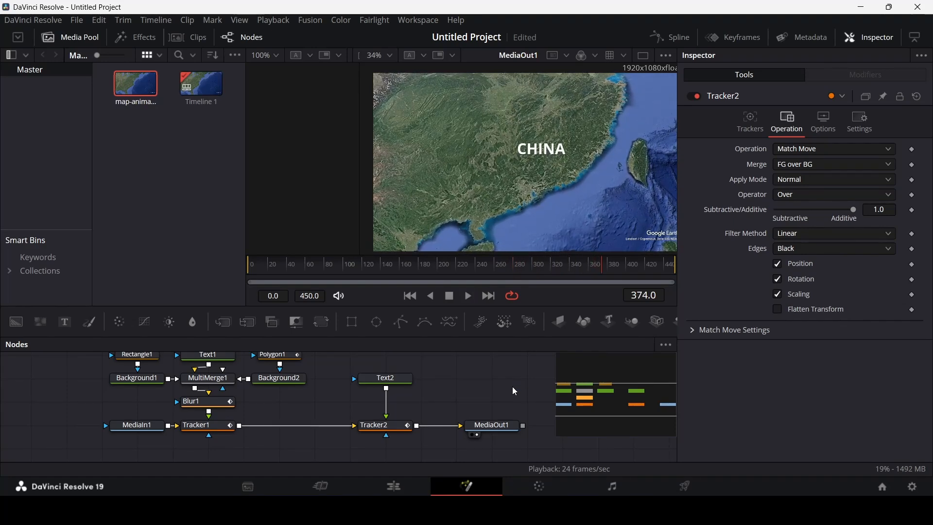
Look over Tracker2's tracked center and offset settings for Point 1, and play the animation again to check the CHINA label
click(382, 426)
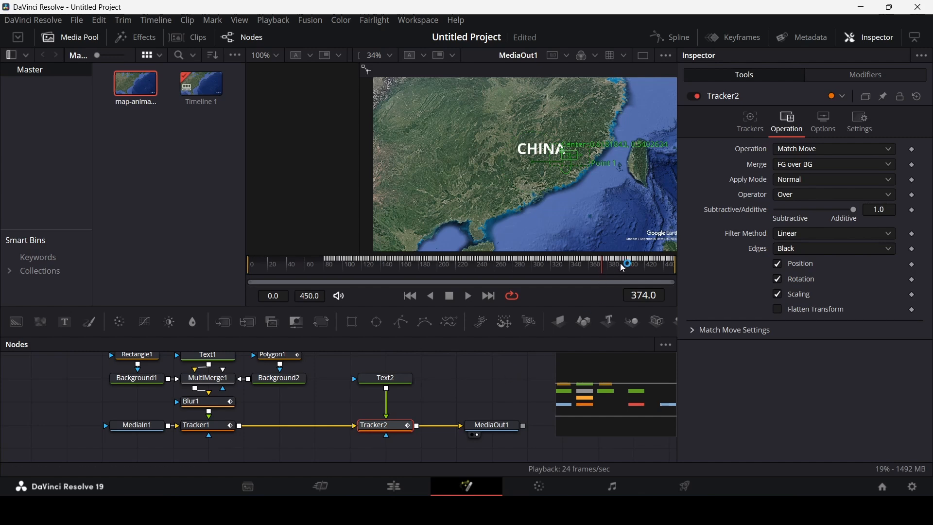
click(751, 121)
scroll(820, 293, down, 3)
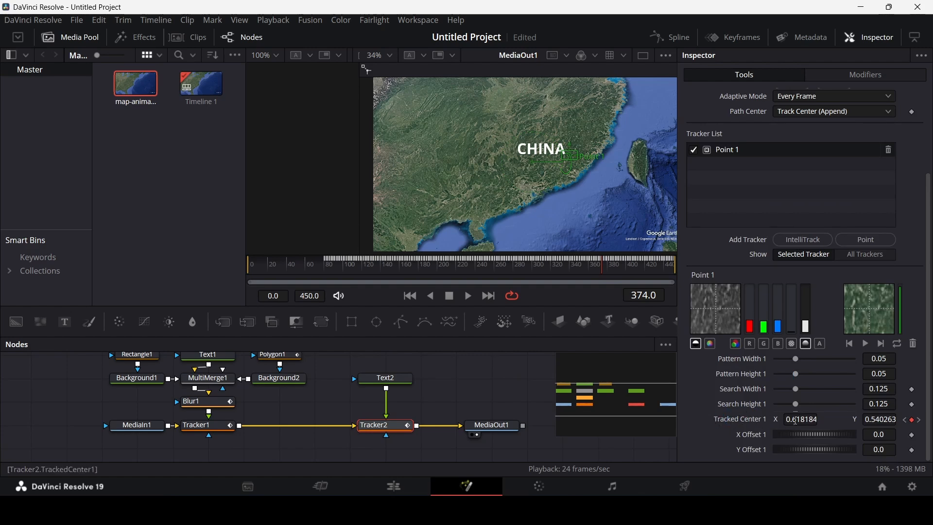
click(486, 372)
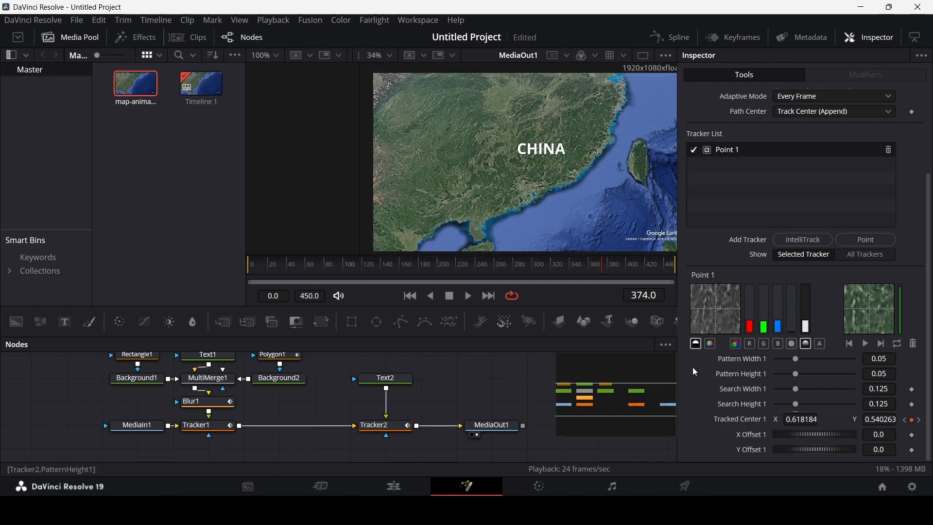
scroll(695, 372, up, 3)
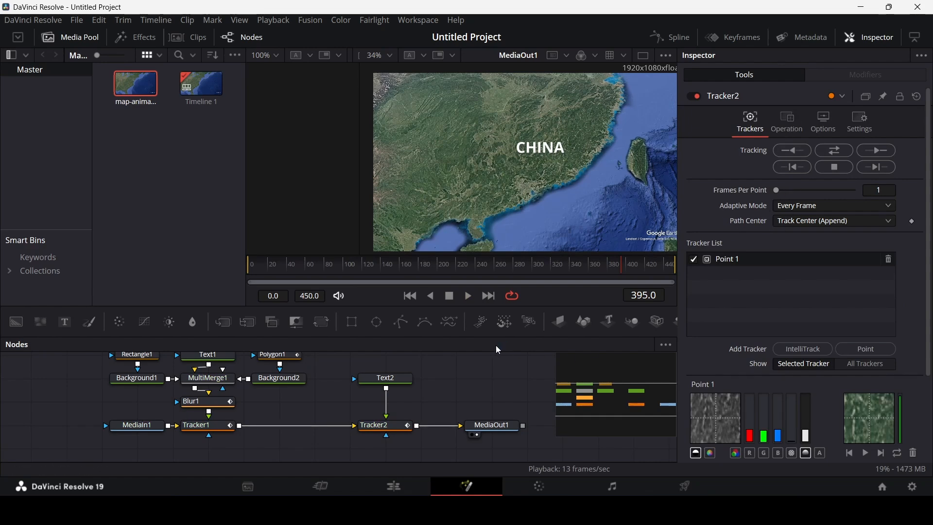
key(space)
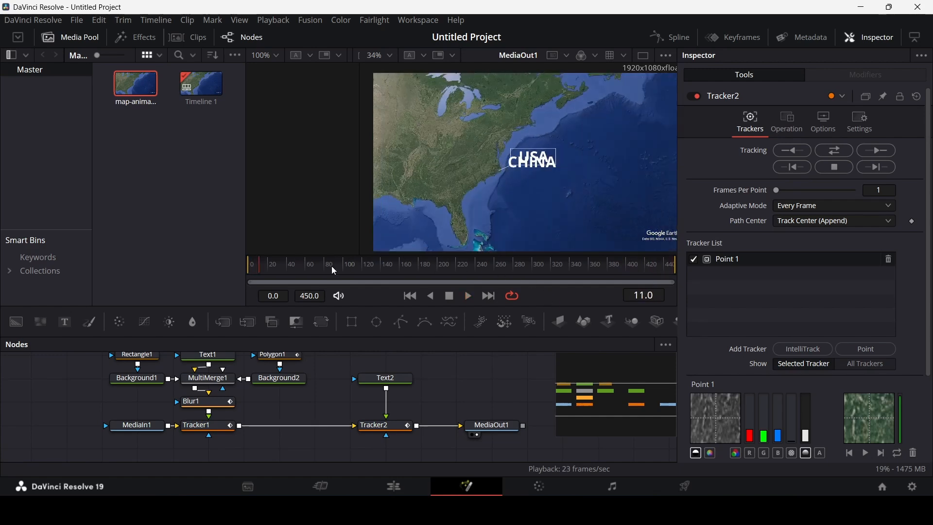
At frame 80, insert a MultiMerge node between Text2 and Tracker2, replacing their direct connection
mouse_move(331, 266)
mouse_down()
mouse_move(384, 267)
mouse_move(272, 272)
mouse_move(325, 273)
mouse_up()
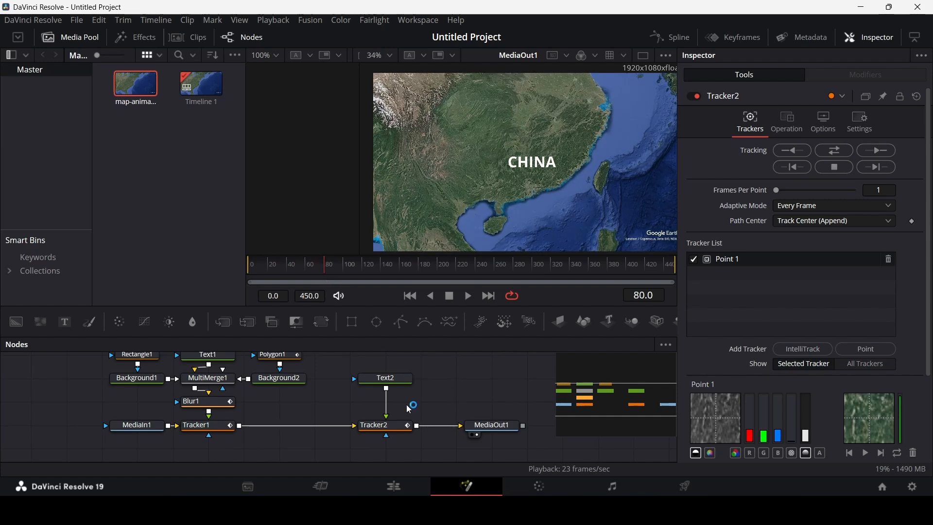
drag(390, 416, 420, 403)
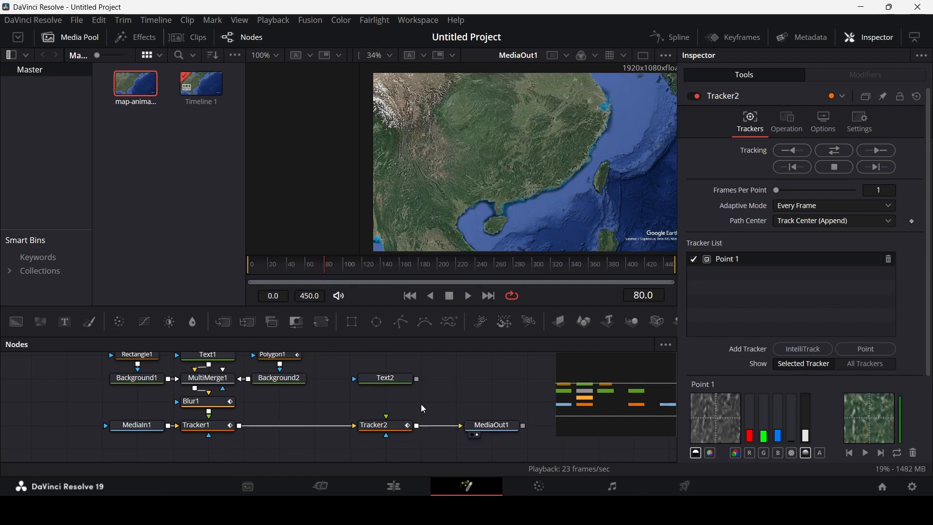
scroll(462, 389, up, 3)
click(383, 395)
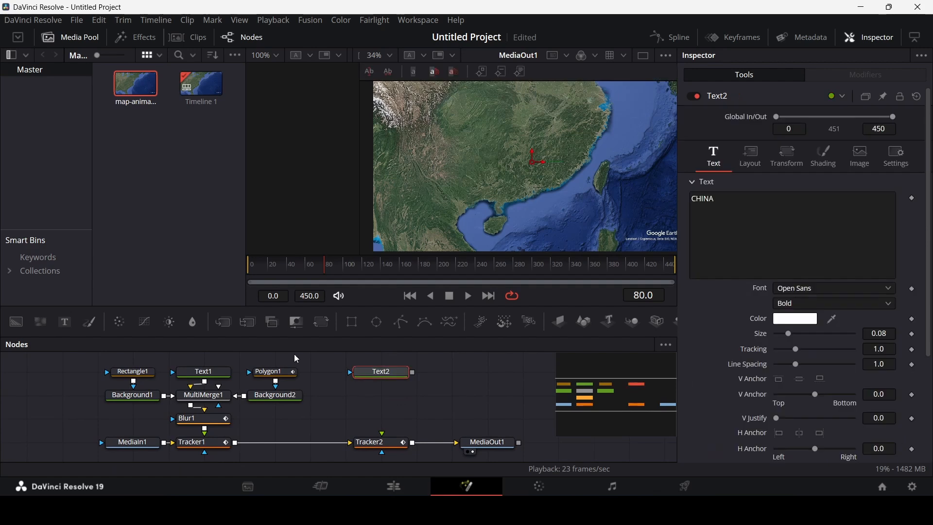
click(248, 322)
drag(430, 378, 384, 443)
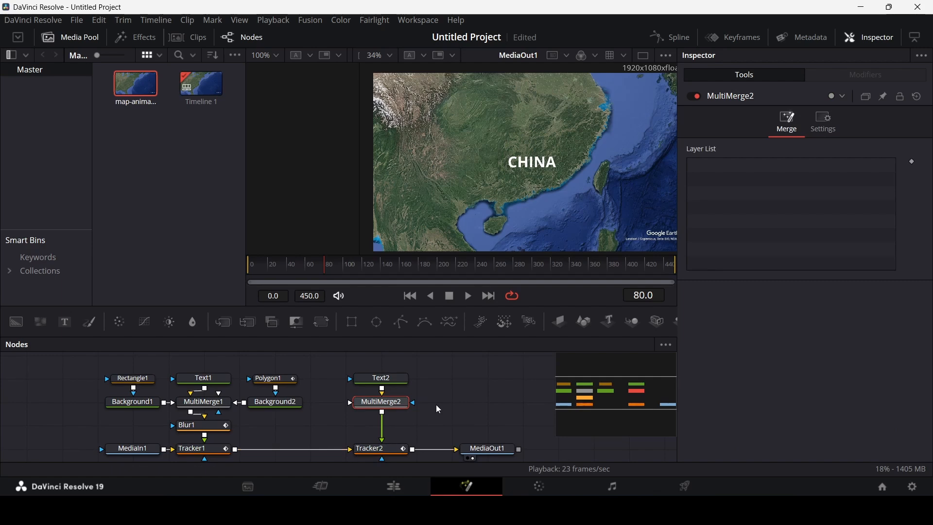
drag(405, 391, 377, 453)
Move Text2, MultiMerge2, Tracker2 and MediaOut1 together farther away from the USA label nodes to make room
drag(321, 362, 462, 463)
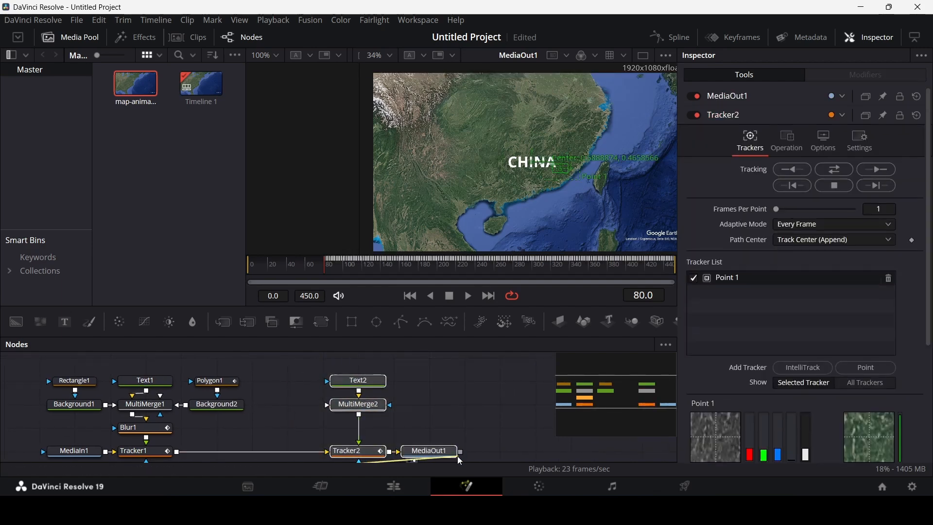
drag(379, 455, 413, 454)
click(474, 401)
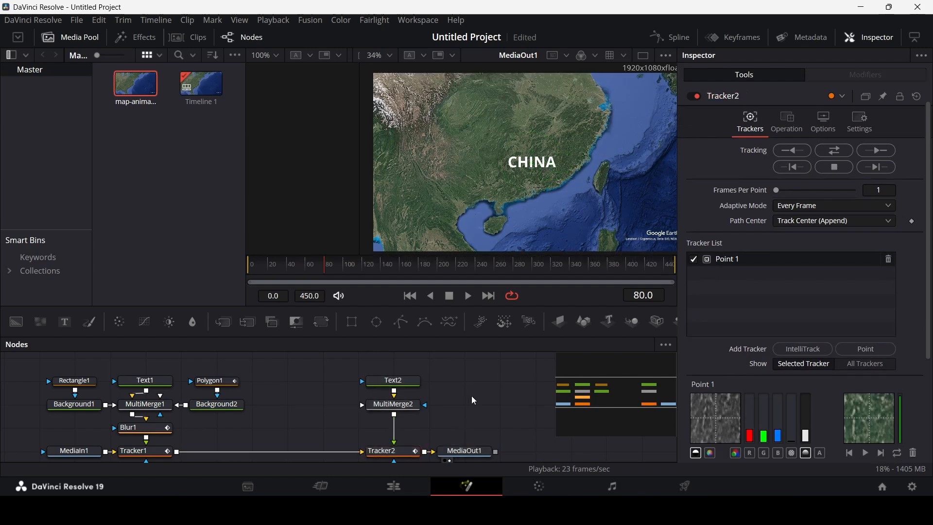
Add a white Background node with a Rectangle mask beside Text2 and connect it to MultiMerge2
drag(16, 322, 323, 404)
click(352, 321)
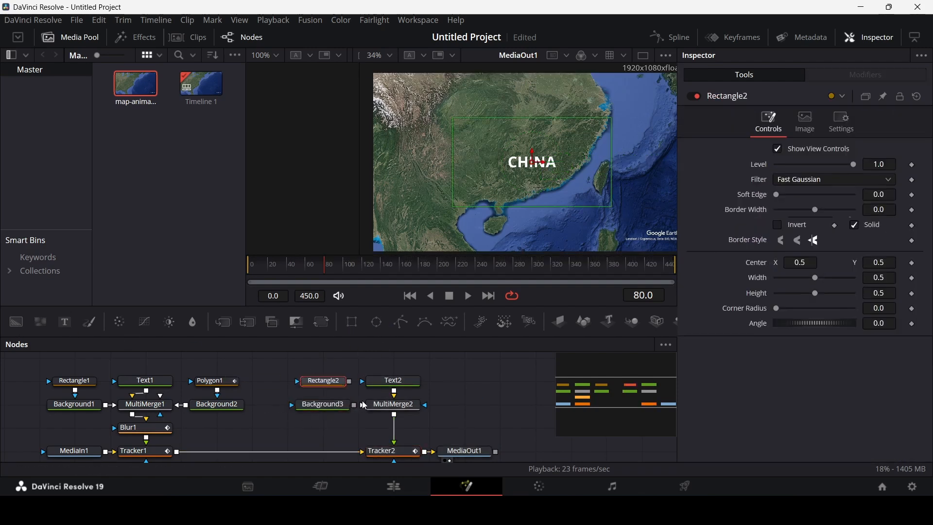
click(353, 408)
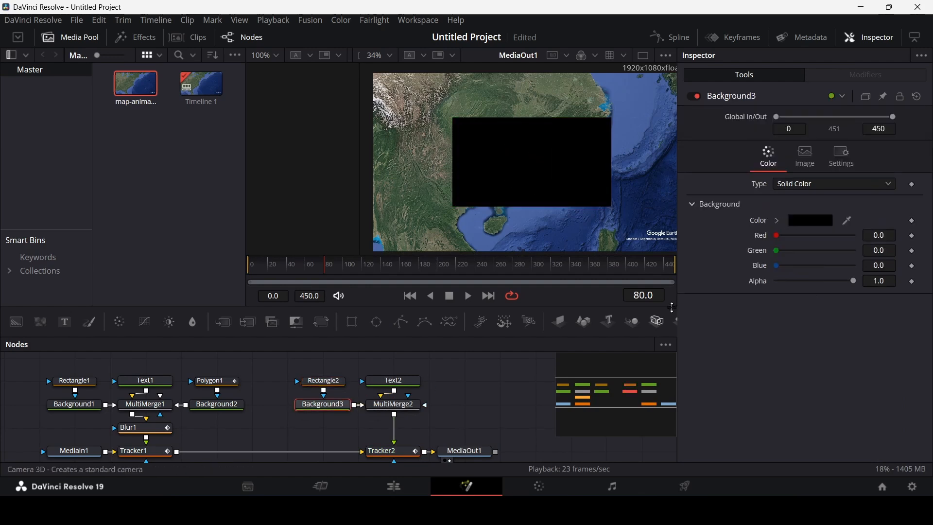
click(761, 223)
click(769, 221)
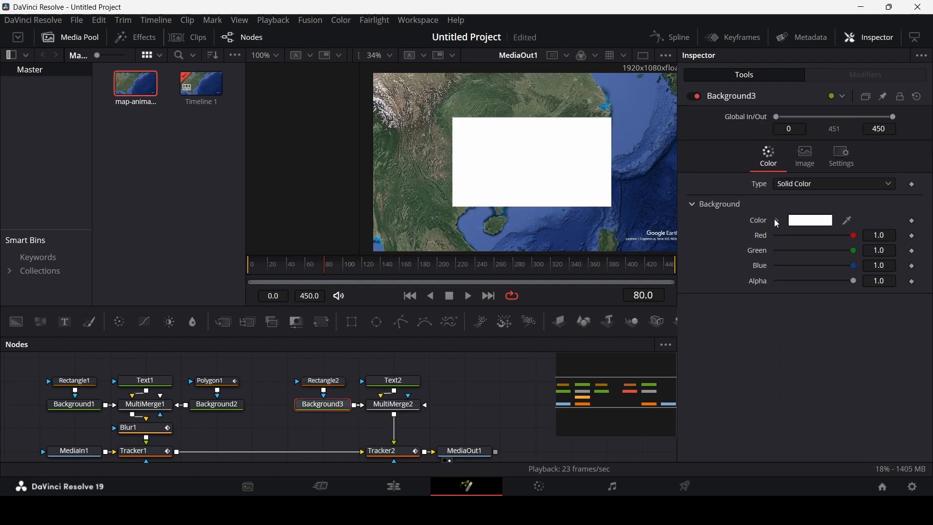
Make Rectangle2 a thin outline around CHINA: Solid off, border width 0.001, width 0.26 and height 0.102
click(338, 381)
click(853, 225)
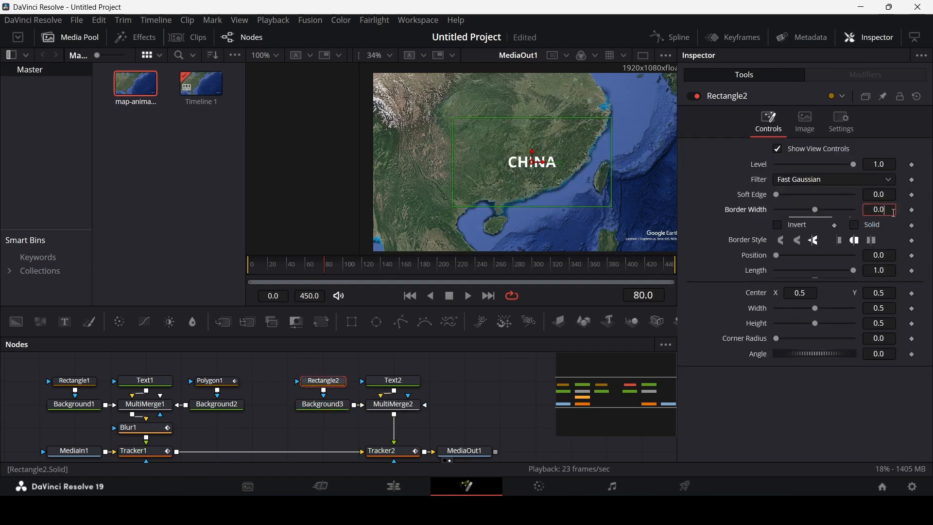
text(1)
key(Tab)
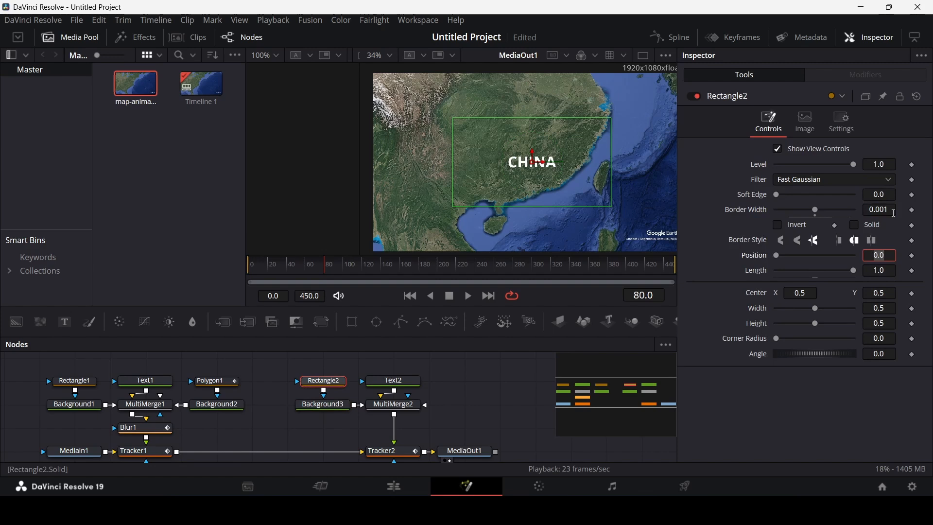
drag(814, 308, 784, 331)
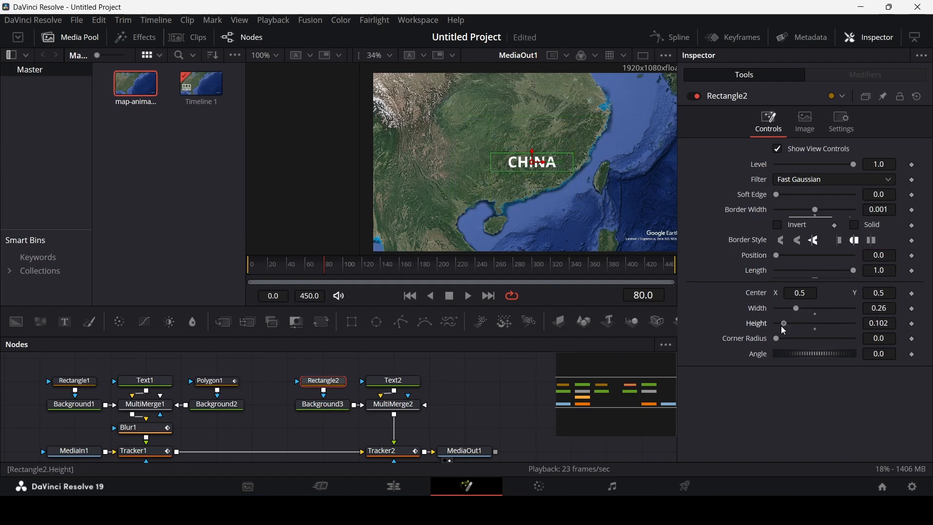
Shift the CHINA text northwest and fit Rectangle2 around it with center 0.388973, 0.568119, width 0.23 and height 0.113
click(393, 381)
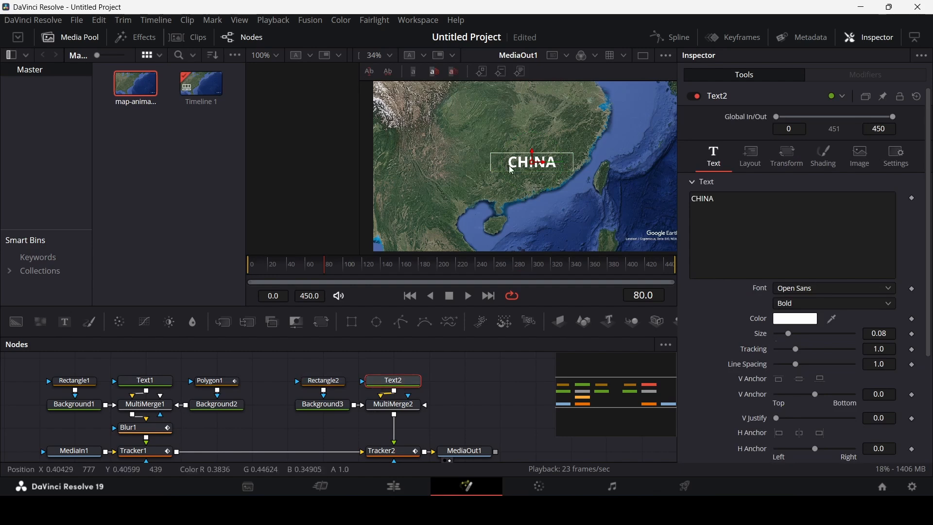
drag(533, 163, 502, 154)
click(335, 379)
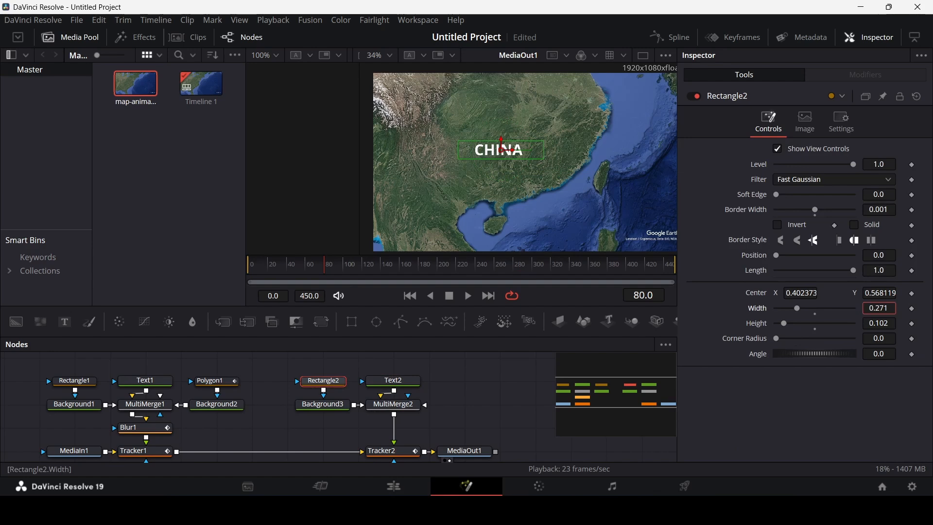
drag(878, 308, 890, 328)
drag(515, 154, 510, 154)
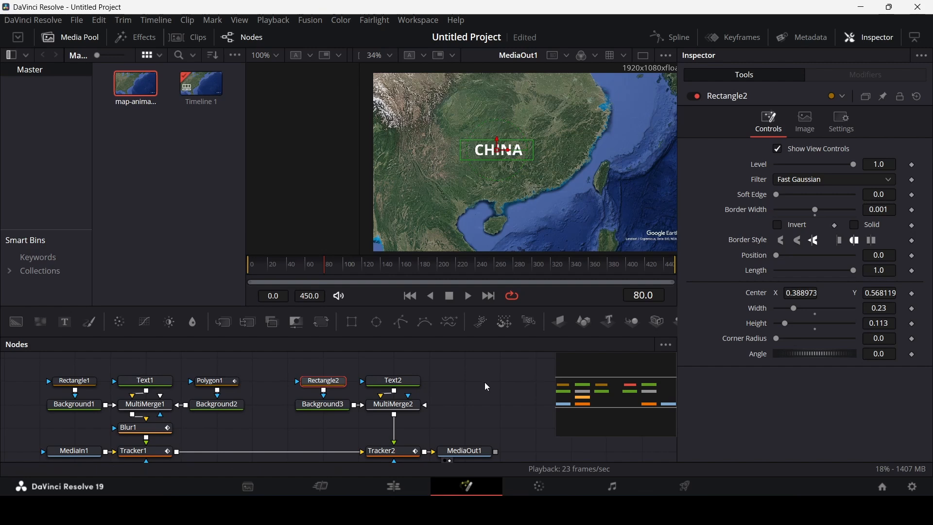
click(362, 421)
scroll(522, 132, up, 3)
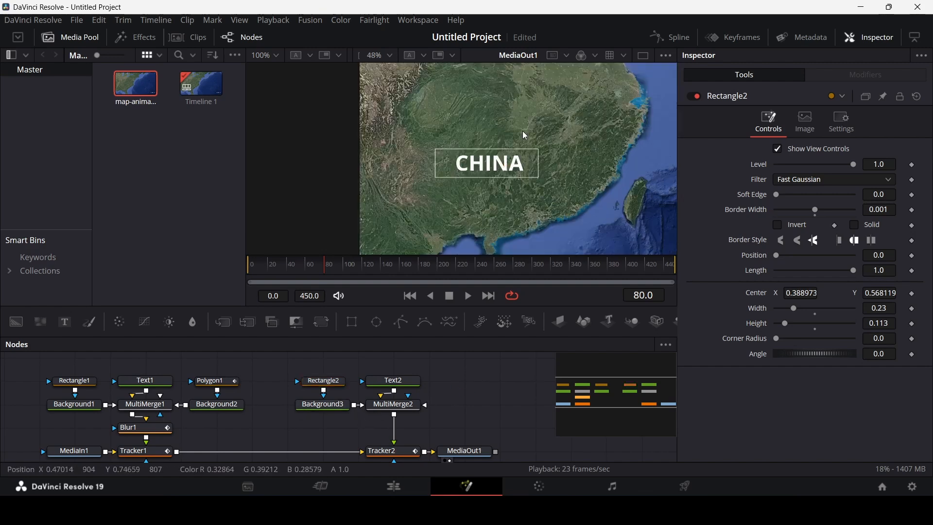
scroll(544, 196, down, 2)
drag(578, 218, 551, 198)
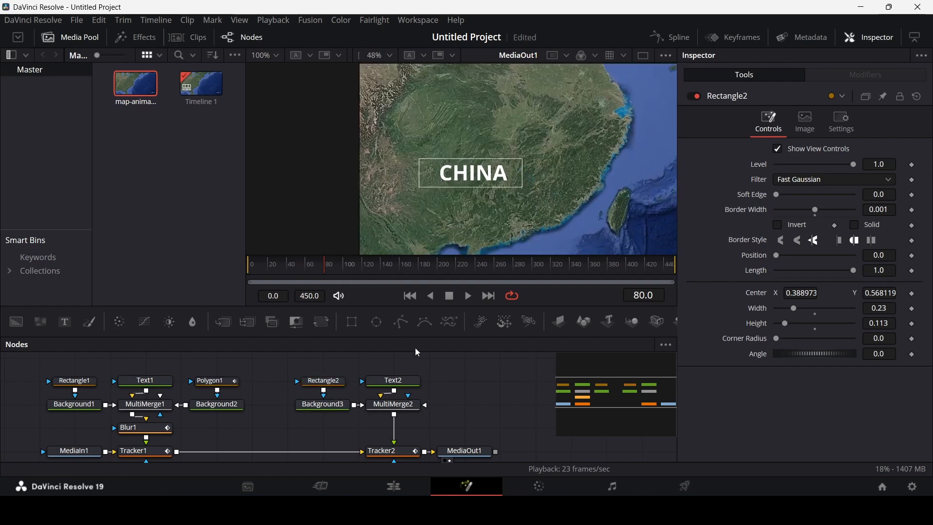
Add a second white Background node for the CHINA label, masked by a Polygon, and connect it to MultiMerge2
drag(16, 322, 465, 404)
drag(401, 322, 395, 406)
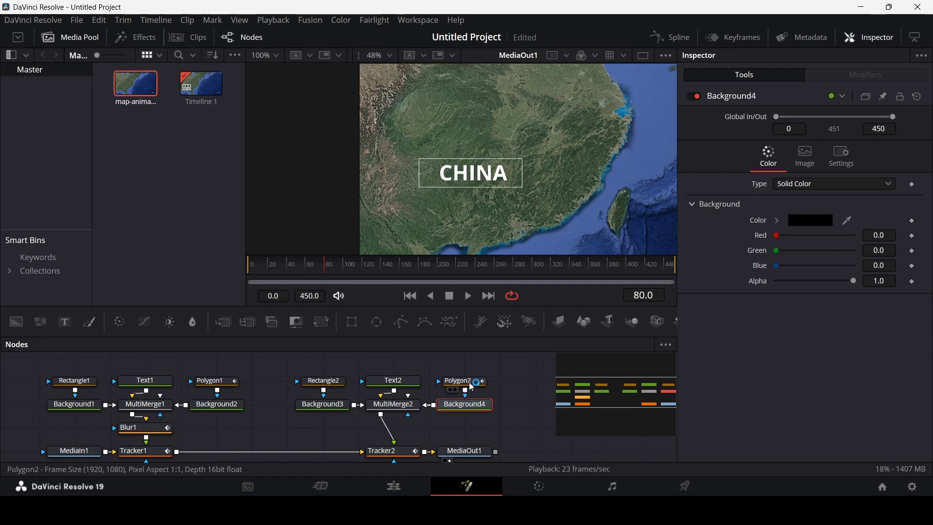
click(821, 221)
click(773, 227)
click(789, 221)
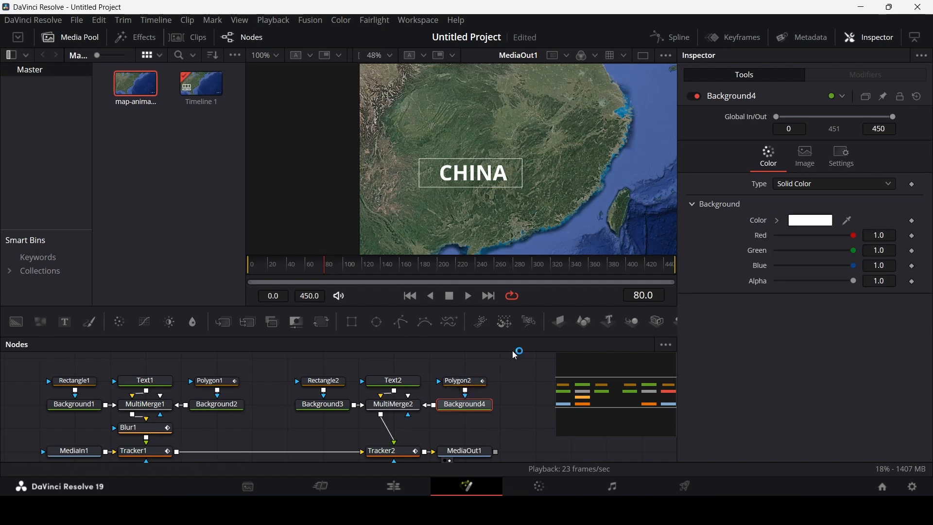
Set Polygon2's border width to 0.001 and turn off its Solid option
click(453, 385)
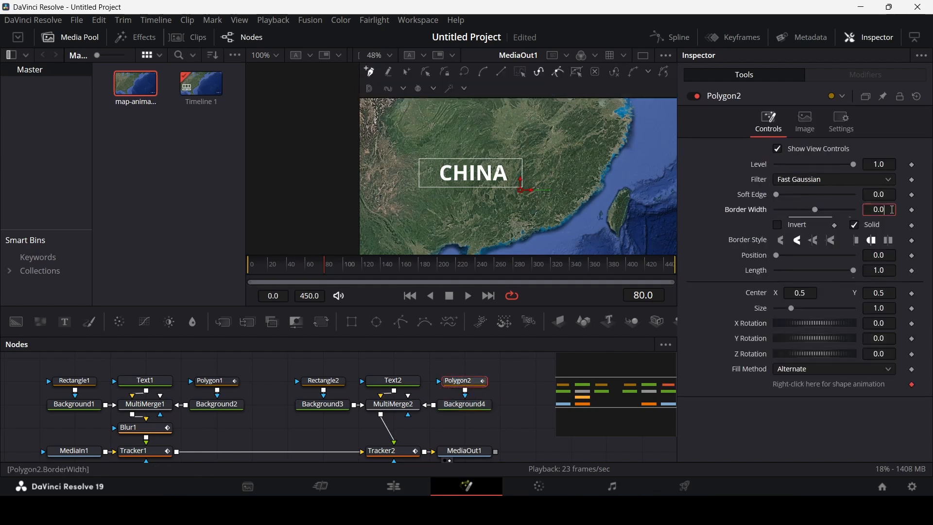
text(01)
key(Tab)
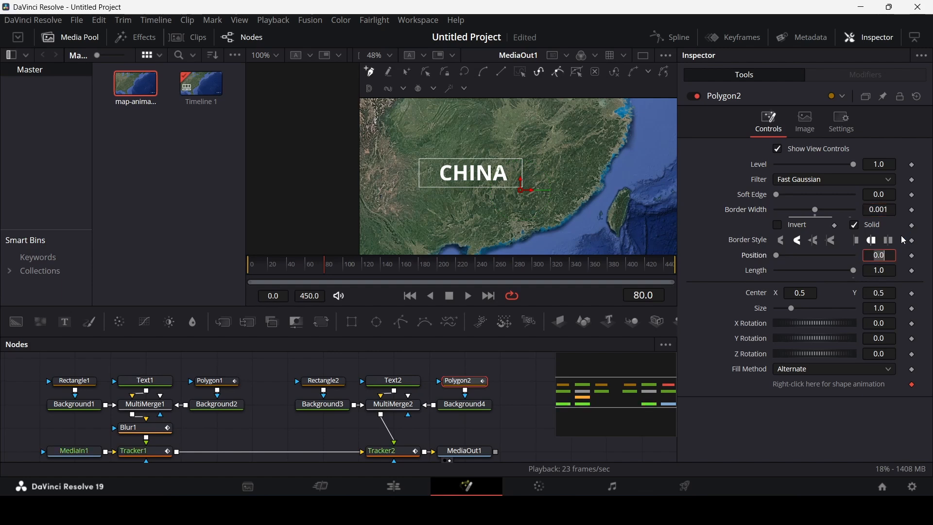
click(874, 228)
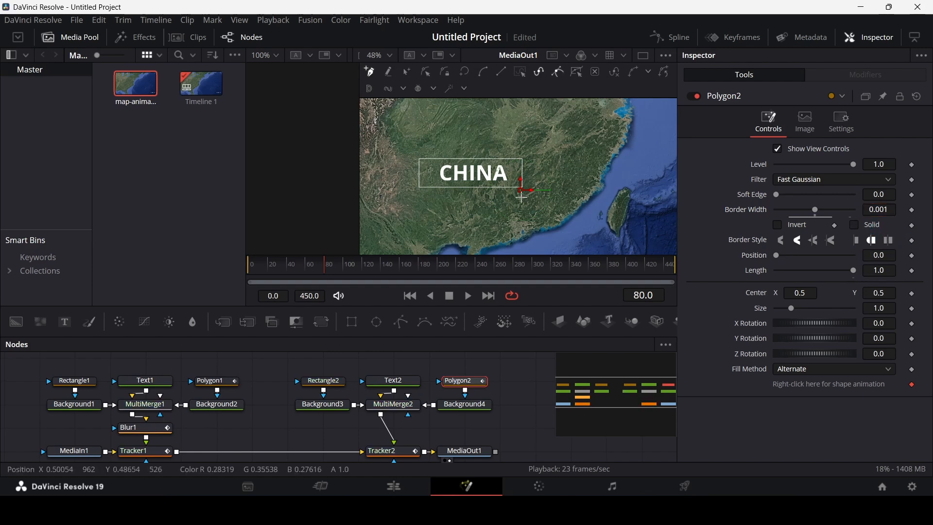
Draw a straight Polygon2 line from the CHINA box's lower-right corner southeast toward the coast, and check that it meets the corner
scroll(534, 210, up, 5)
scroll(539, 169, down, 3)
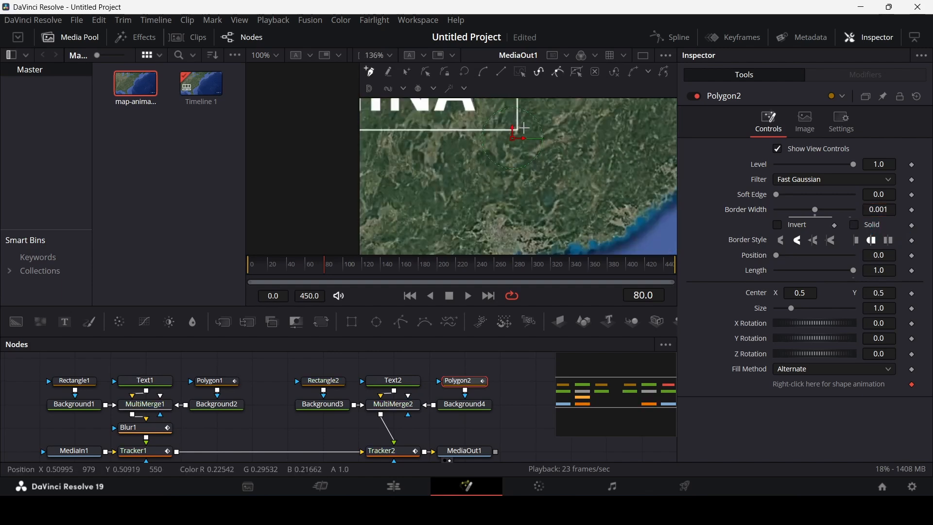
click(527, 123)
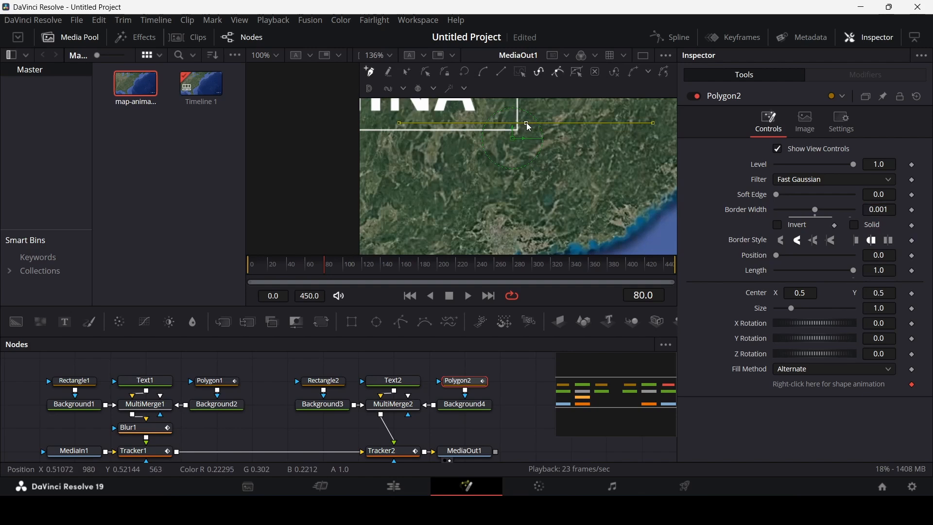
drag(526, 123, 524, 129)
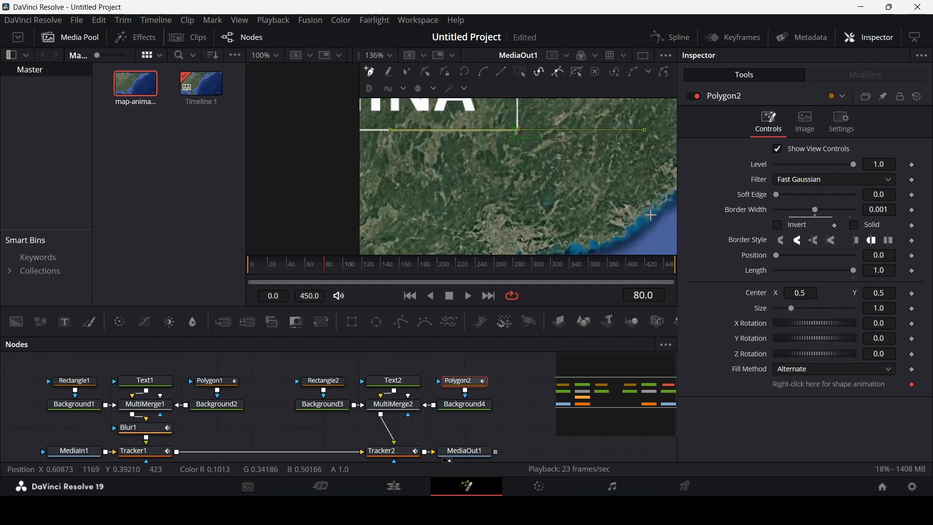
click(593, 172)
scroll(594, 191, down, 4)
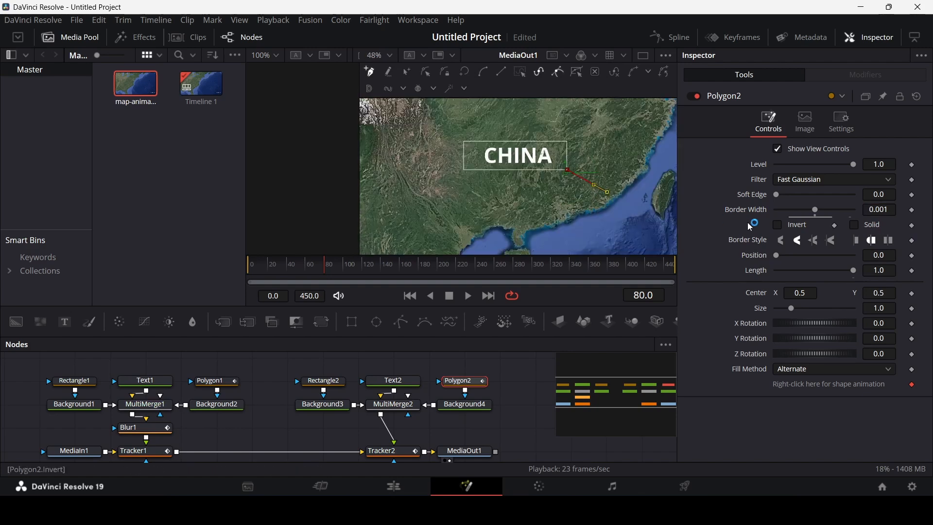
click(503, 396)
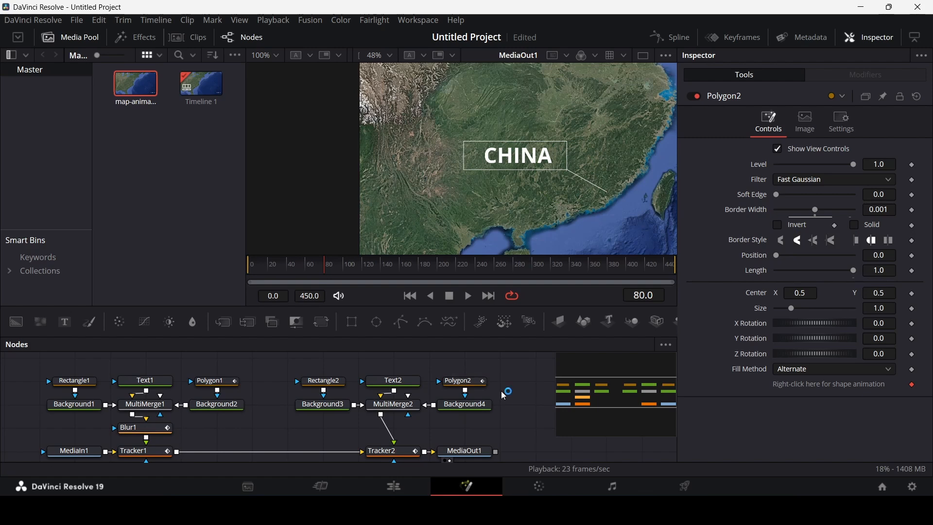
scroll(605, 124, up, 5)
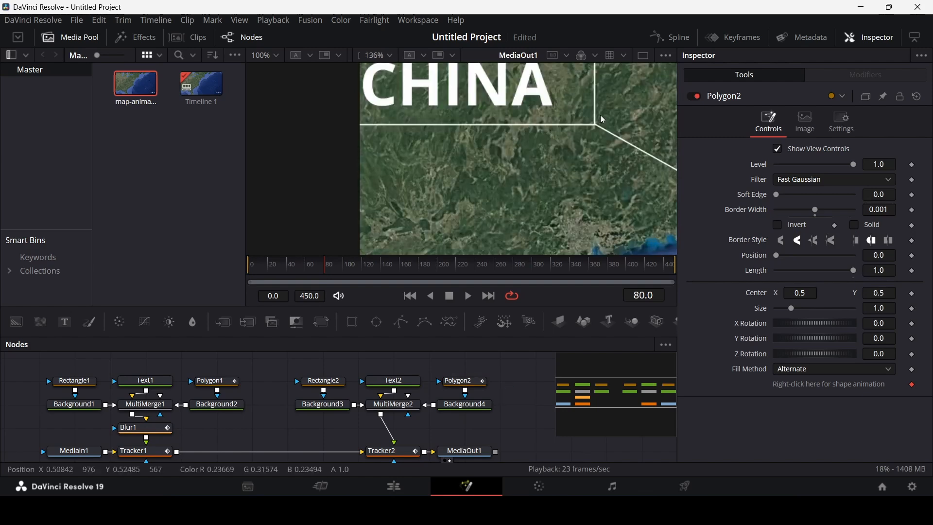
scroll(590, 182, down, 4)
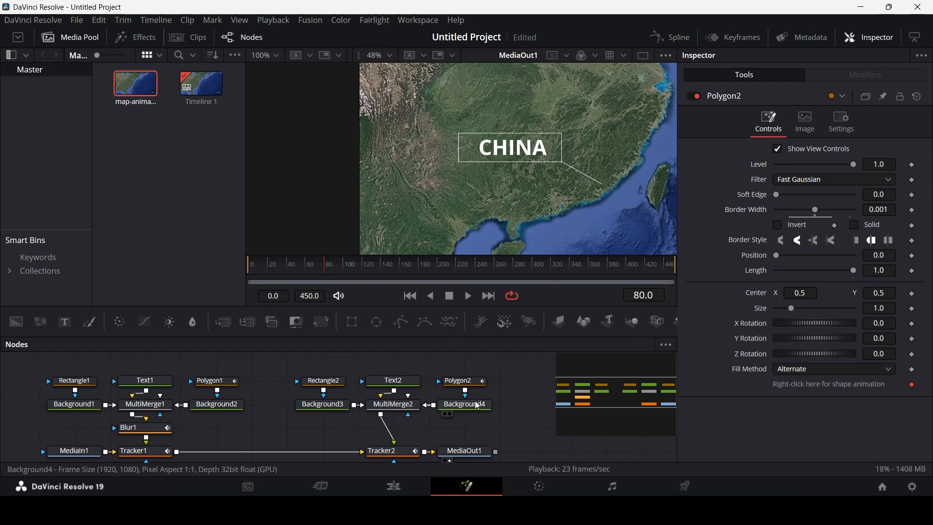
At frame 263, set Rectangle2's width to 0.198 and center X to 0.405207, and re-center the CHINA text inside the box
click(281, 267)
drag(281, 267, 499, 269)
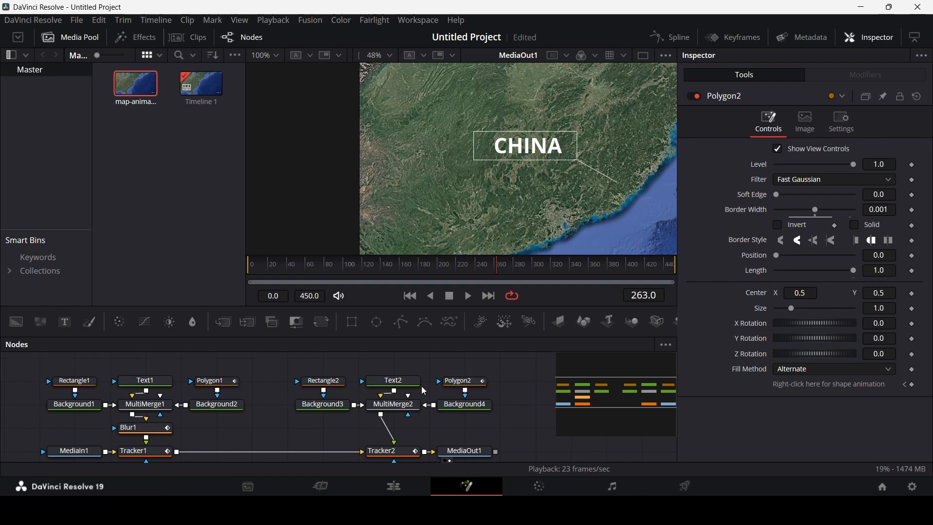
click(338, 381)
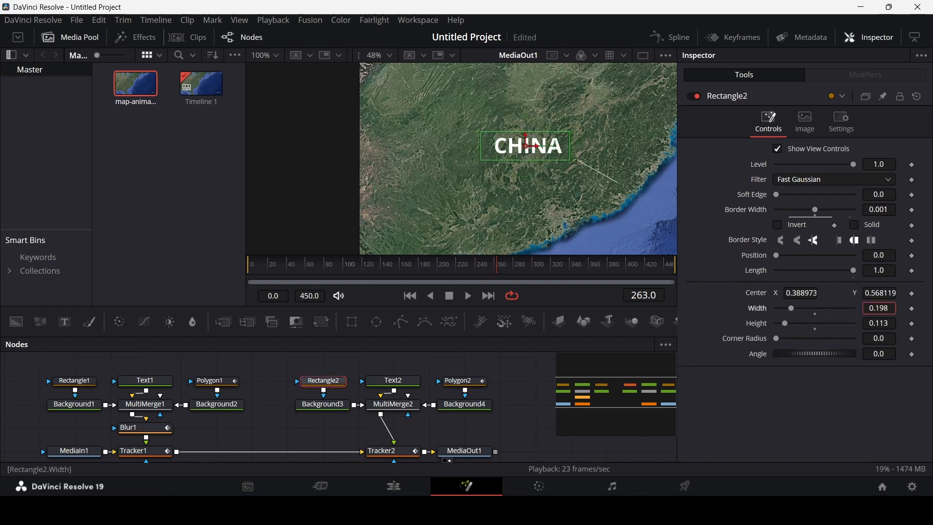
drag(570, 146, 576, 144)
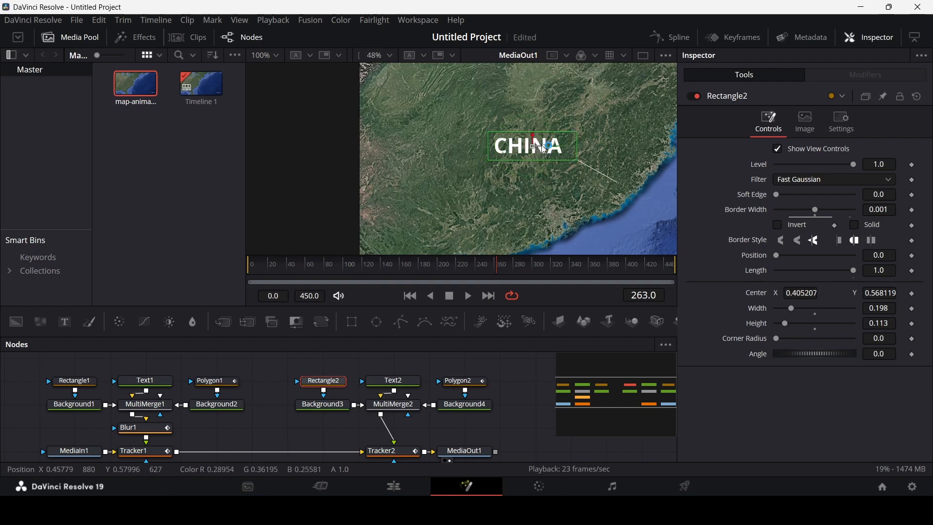
click(393, 381)
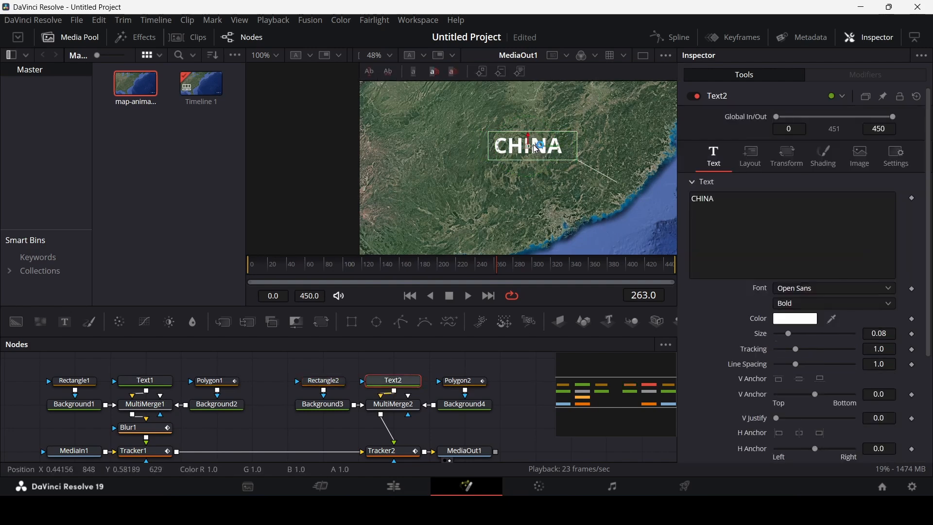
drag(535, 144, 540, 145)
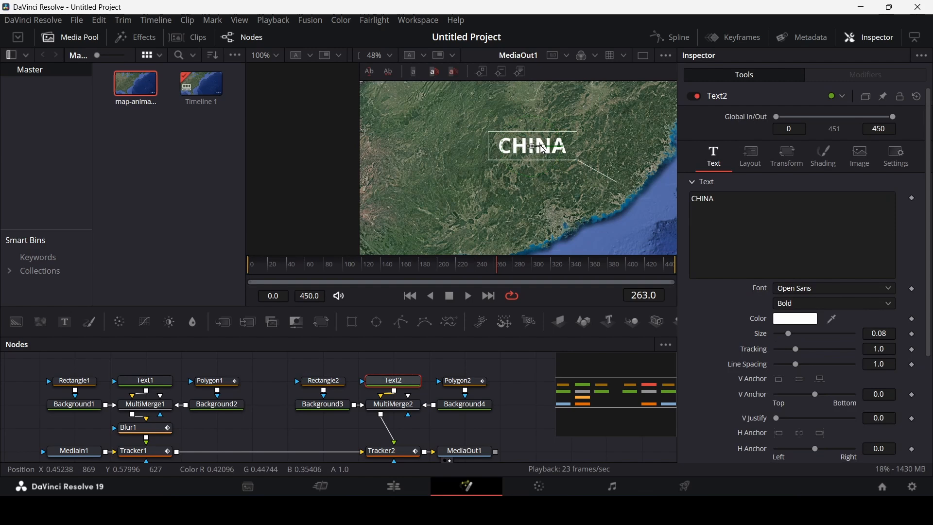
click(505, 399)
scroll(548, 156, up, 8)
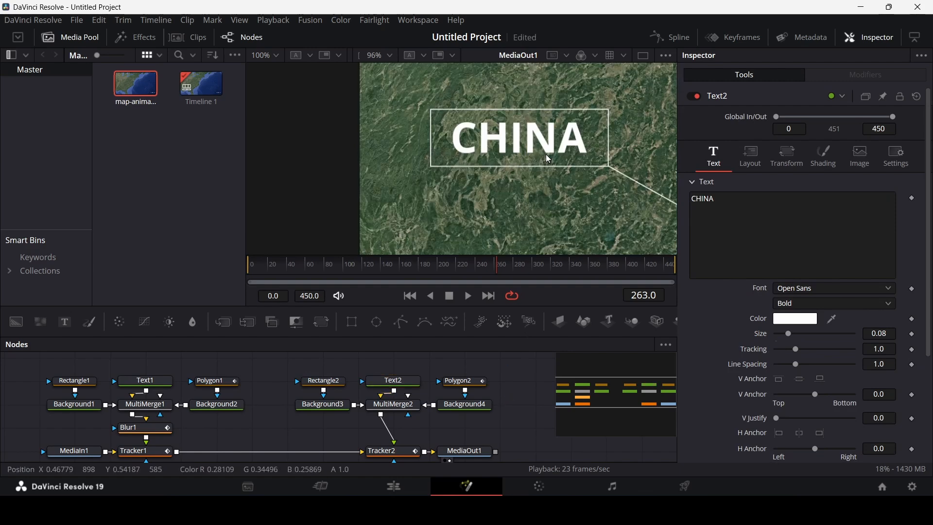
scroll(609, 164, down, 8)
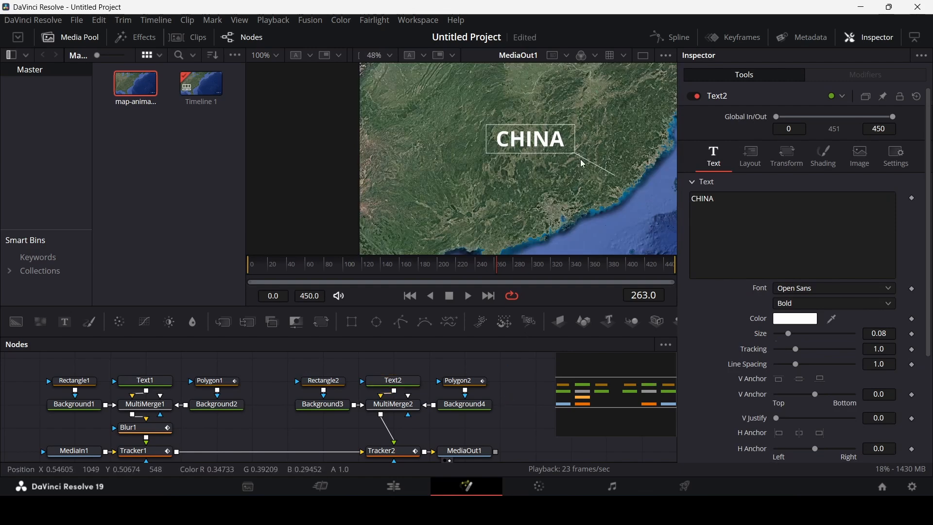
drag(468, 146, 522, 145)
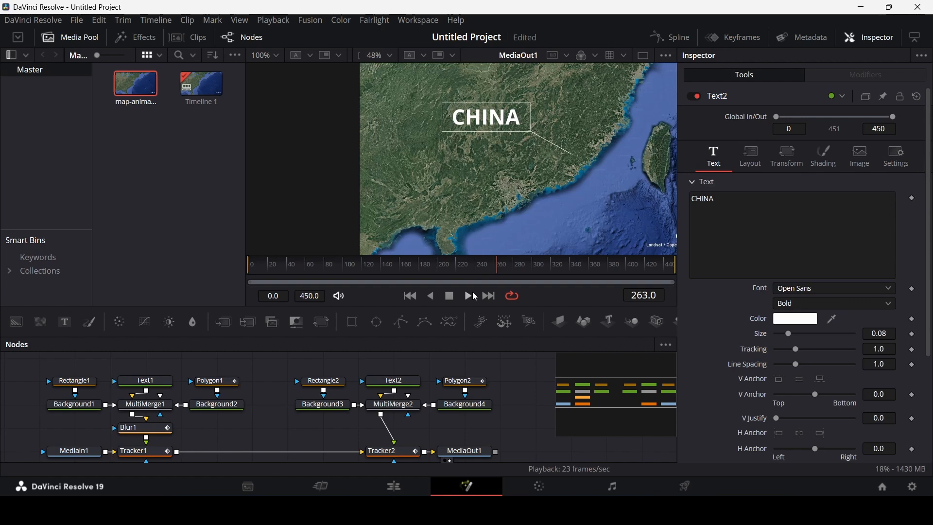
Insert a Blur node between MultiMerge2 and Tracker2, and keep Background4 directly beneath Polygon2
click(393, 404)
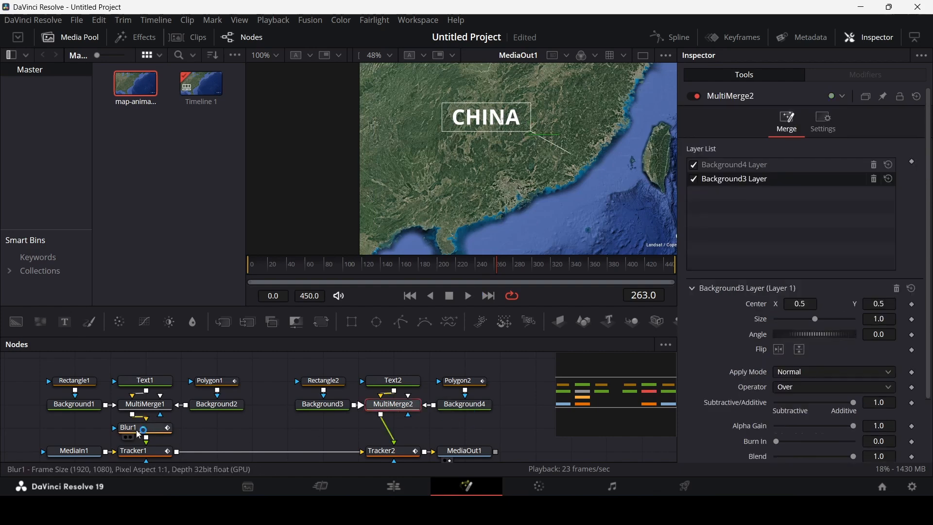
click(193, 322)
drag(491, 408, 420, 431)
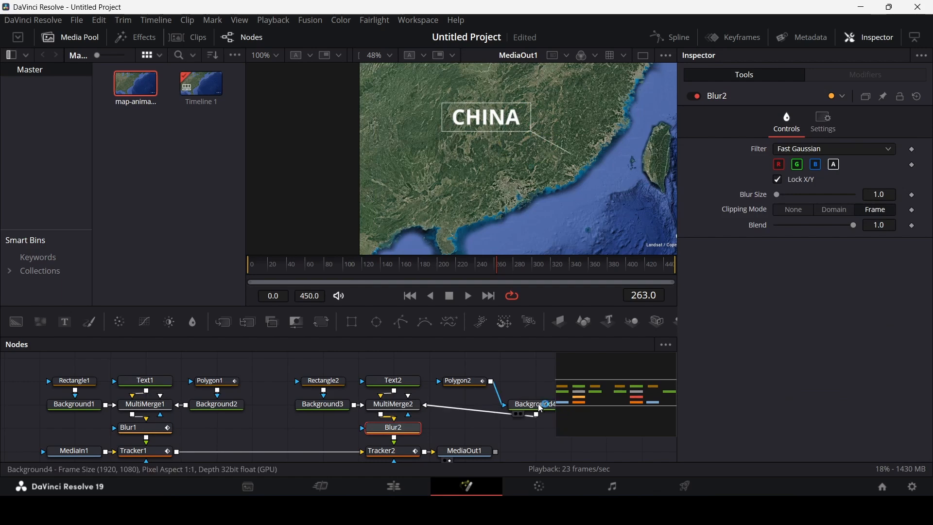
drag(533, 412, 462, 412)
click(462, 412)
click(400, 431)
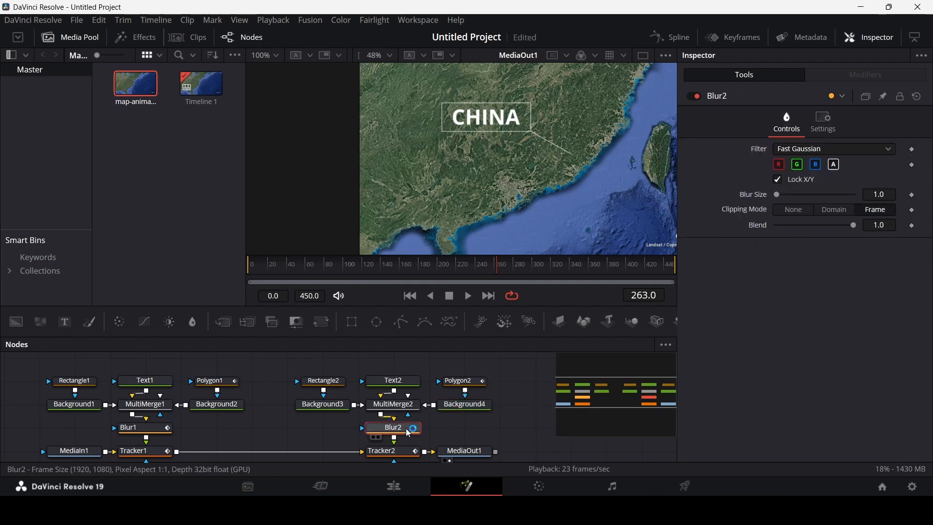
scroll(524, 166, down, 1)
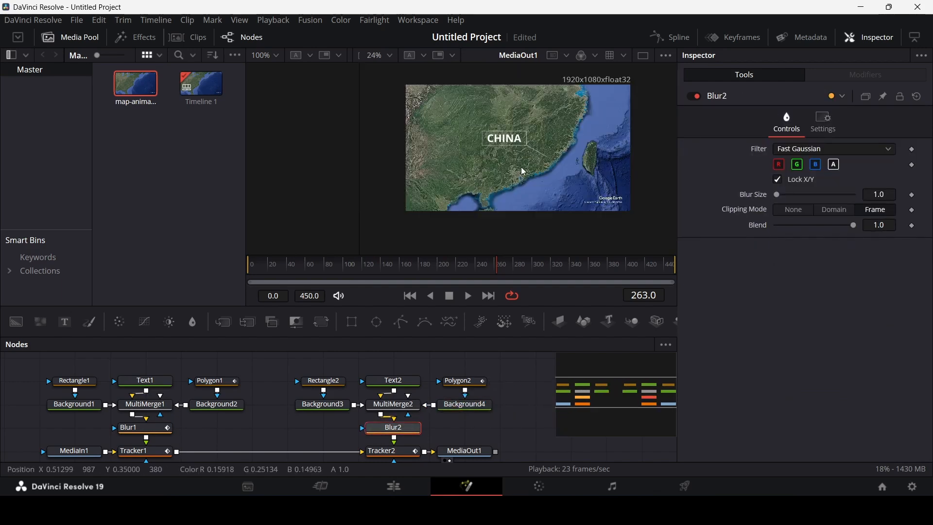
Animate Blur2's Blur Size for the CHINA callout with keyframes of 100 at frame 81 and 0 at frame 85
scroll(523, 171, up, 1)
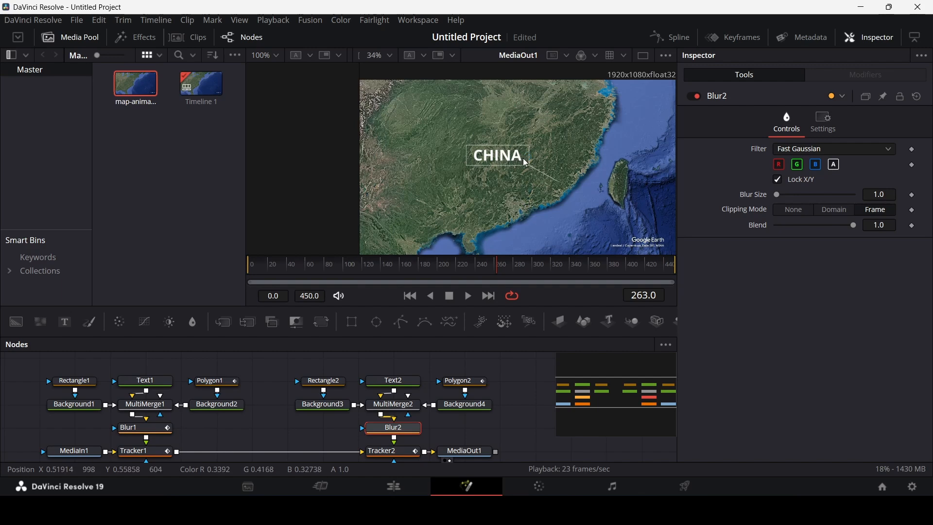
scroll(529, 172, up, 1)
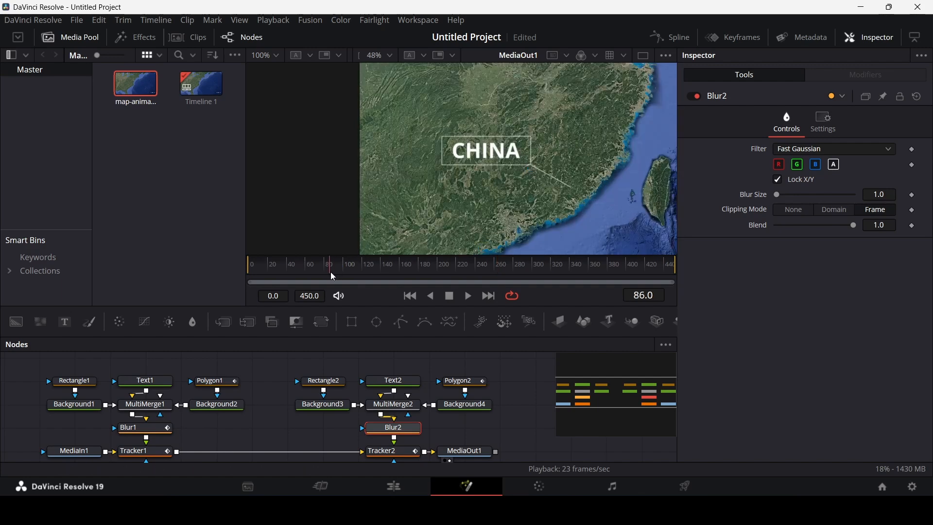
drag(333, 277, 329, 279)
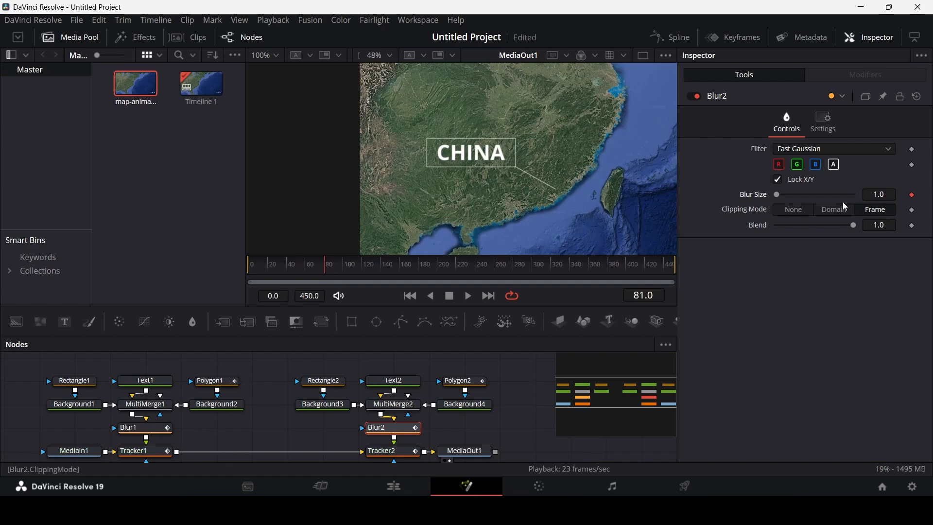
text(100)
key(Tab)
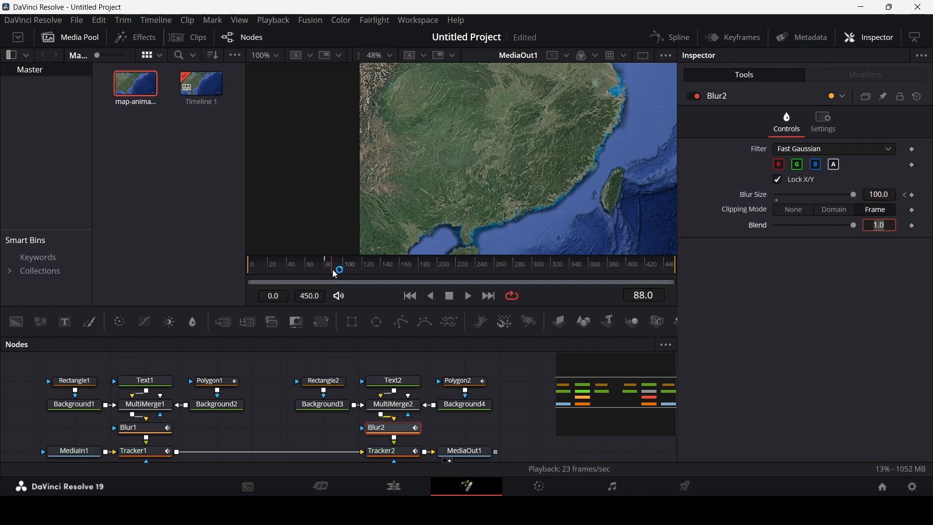
drag(335, 274, 332, 277)
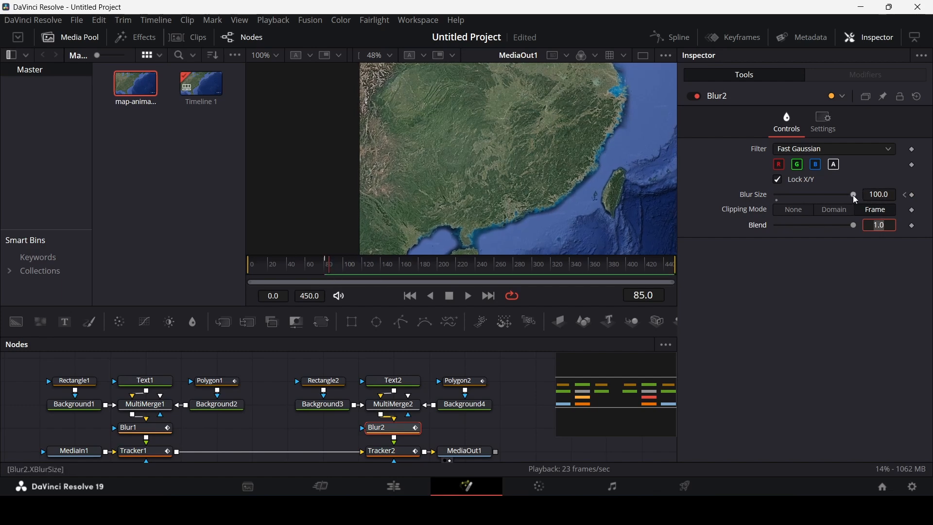
drag(852, 196, 741, 214)
Play the composition from frame 0 to check the CHINA reveal, and preview the timeline full screen from the Edit page
drag(315, 264, 236, 271)
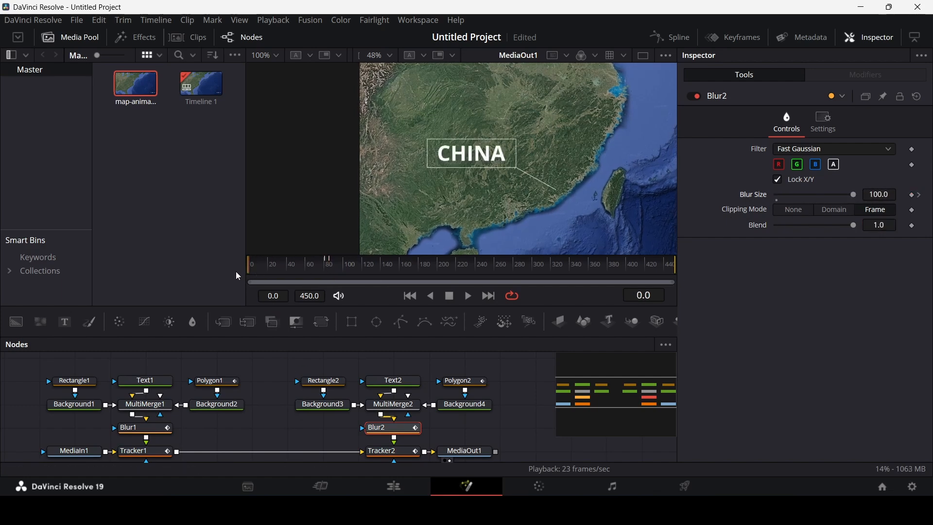
key(space)
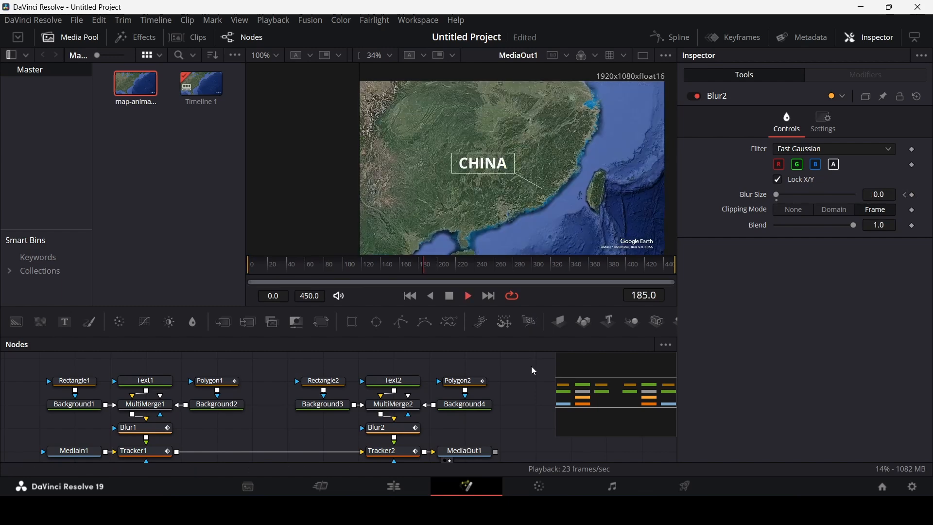
click(394, 486)
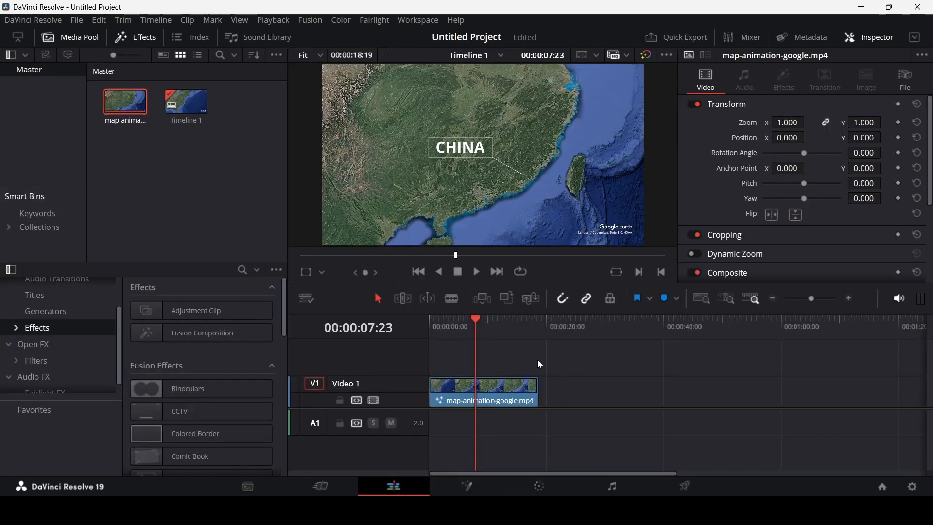
key(ctrl+f)
key(space)
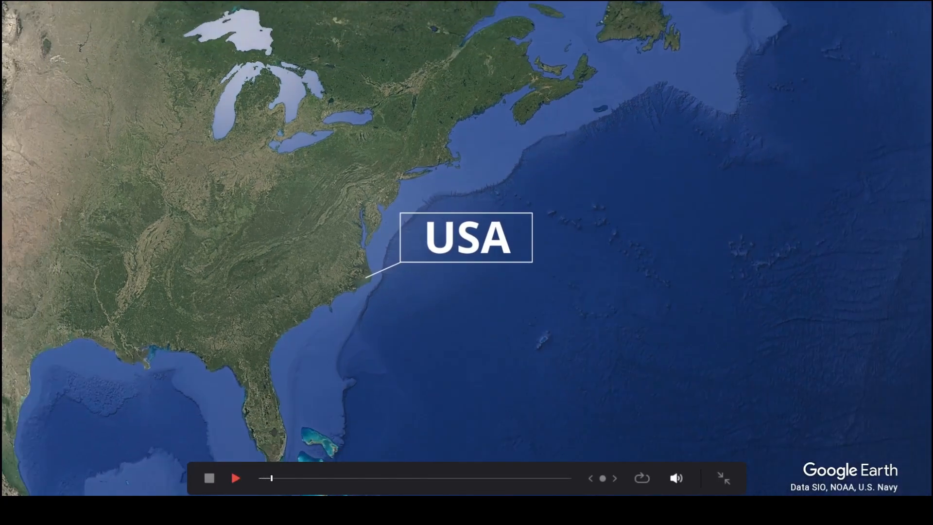